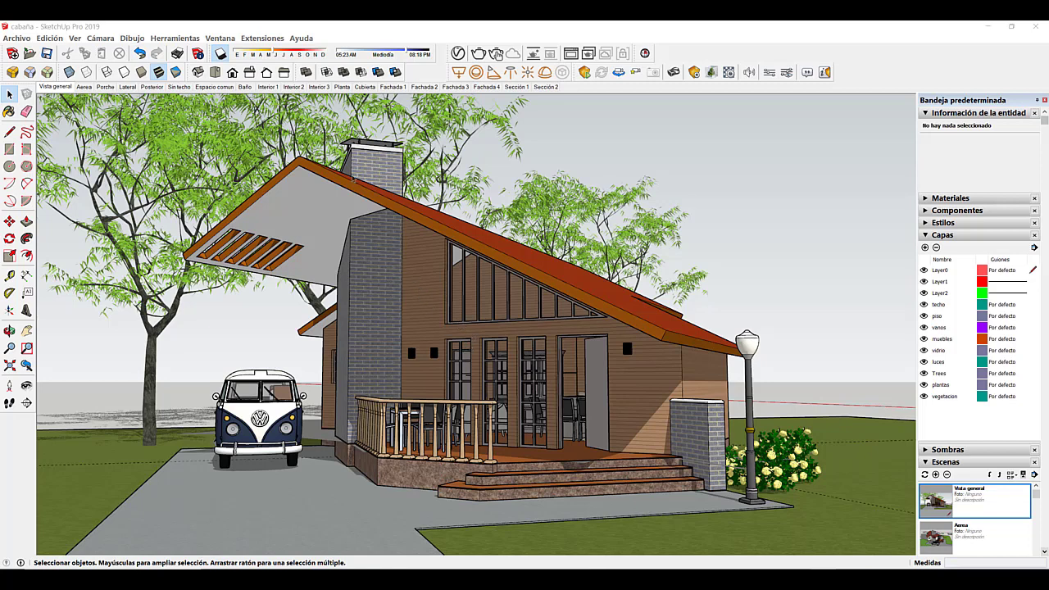
- Switch to the Planta scene and turn off edge extensions in its style's edge settings
click(342, 87)
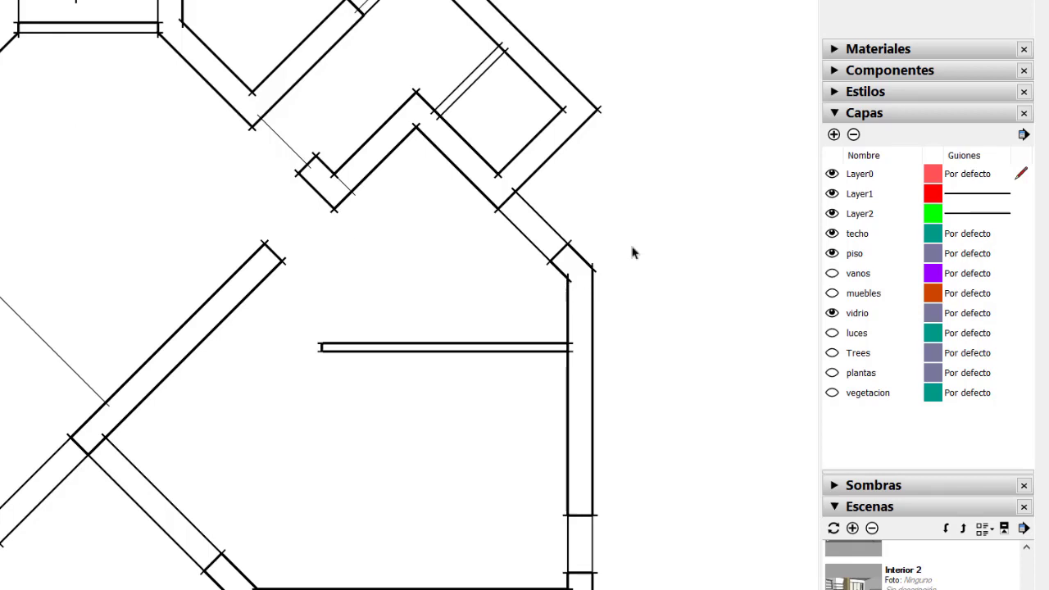
click(834, 90)
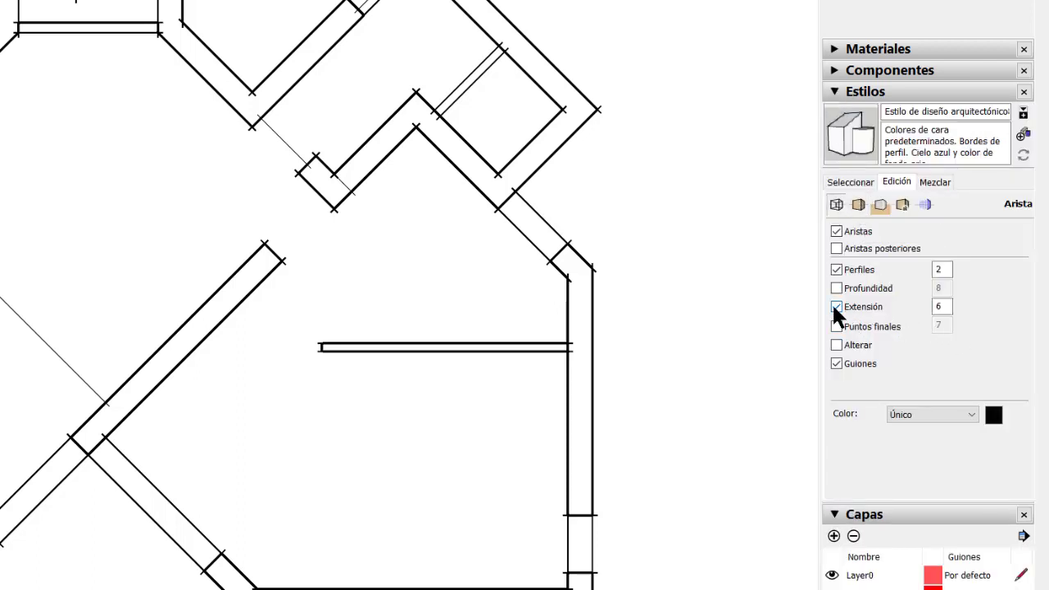
click(836, 304)
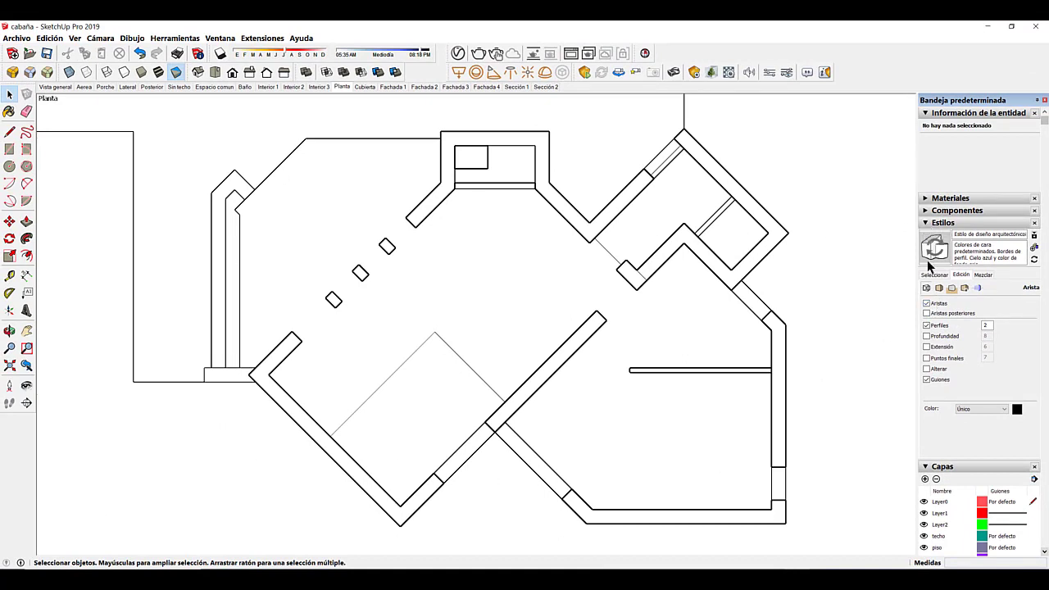
click(924, 223)
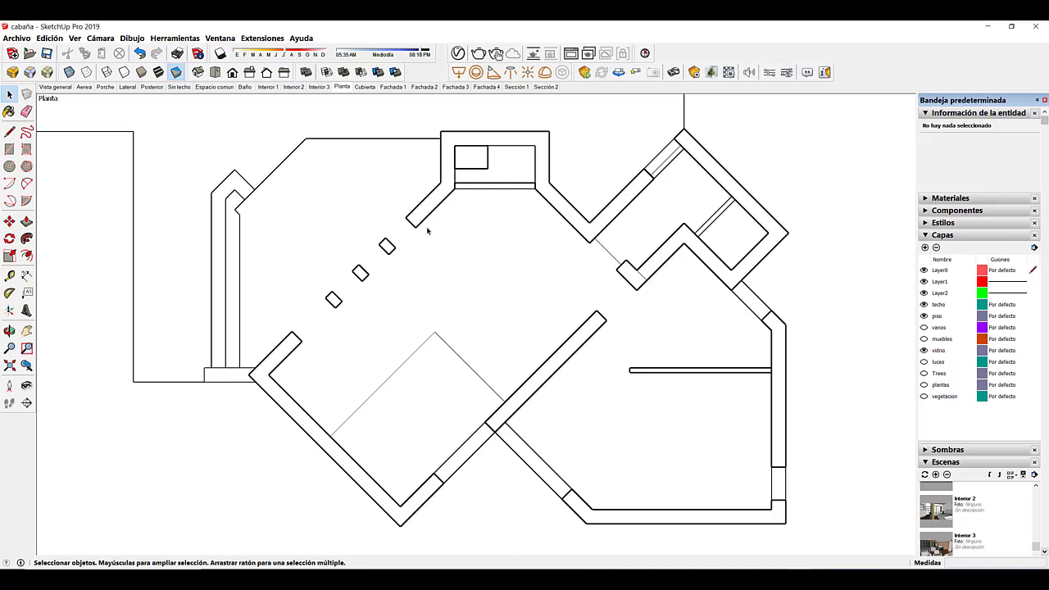
- Set the camera to the standard top view and frame the whole floor plan
scroll(432, 236, down, 1)
scroll(432, 235, down, 5)
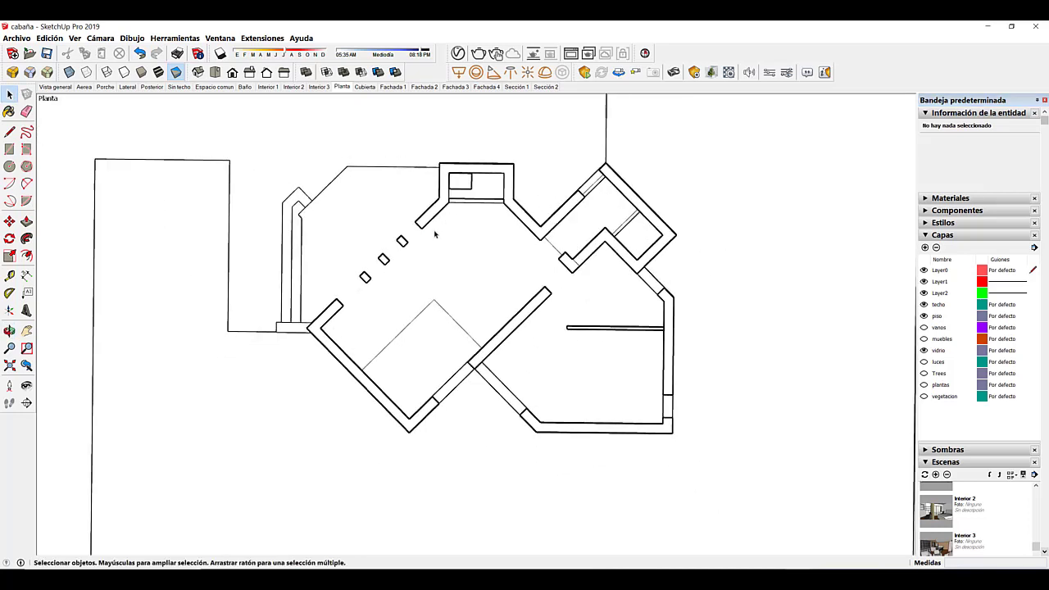
scroll(435, 235, down, 2)
middle_drag(435, 235, 444, 251)
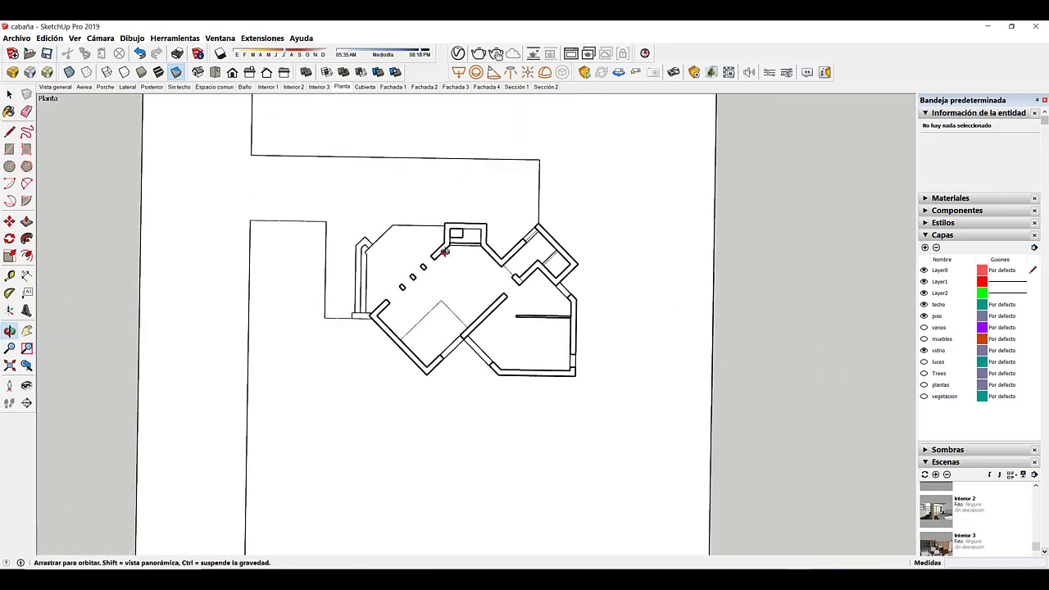
click(216, 73)
scroll(508, 305, up, 5)
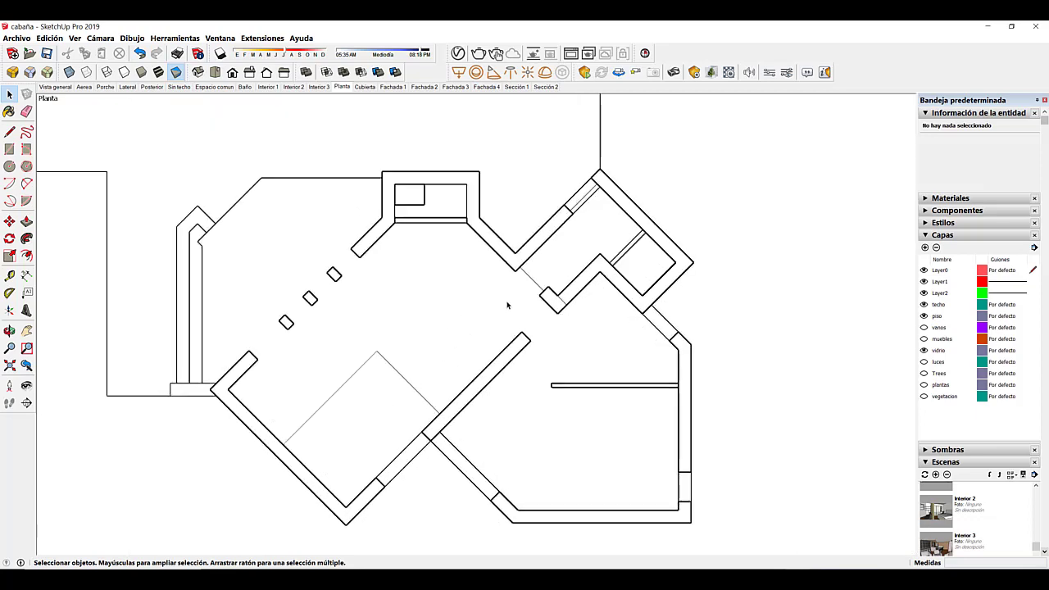
mouse_move(508, 305)
middle_down()
mouse_move(549, 271)
mouse_move(535, 279)
mouse_move(560, 290)
middle_up()
scroll(541, 295, down, 1)
scroll(541, 296, up, 1)
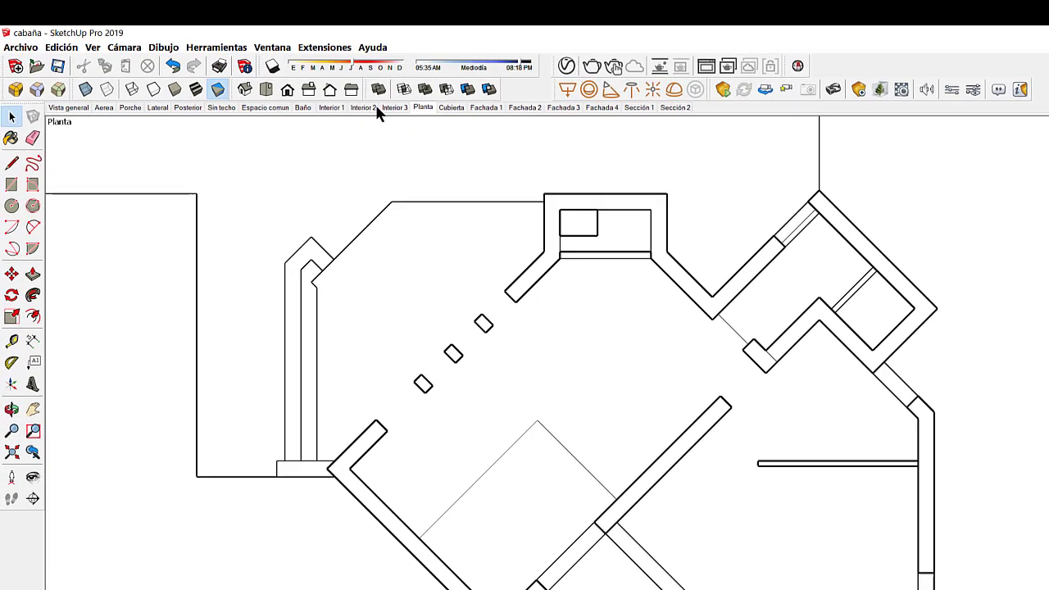
- Export the plan view as a 2D graphic in AutoCAD DWG format, named planta, in the Documentos folder
click(28, 46)
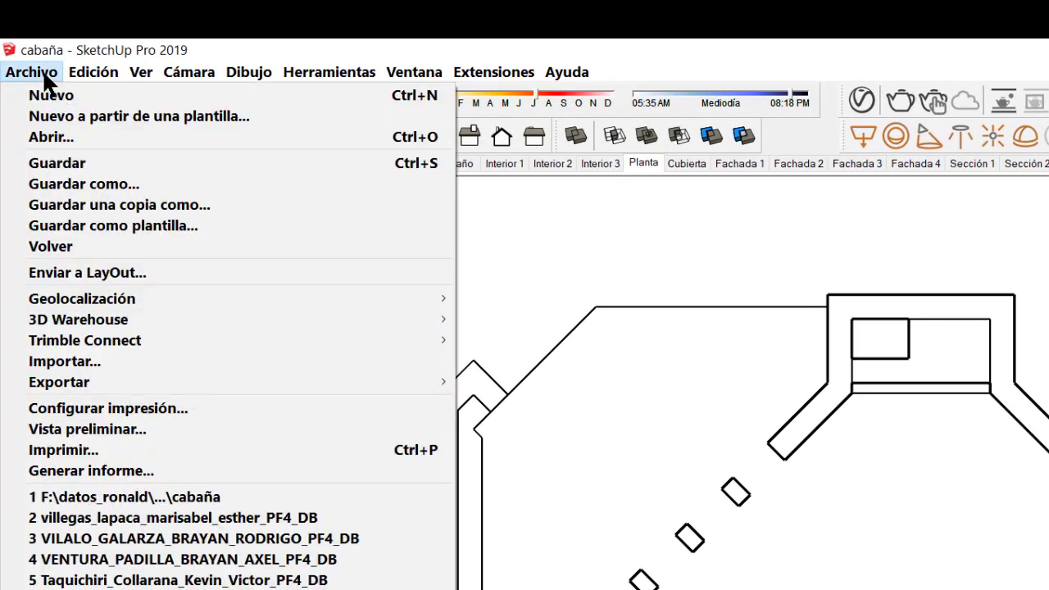
mouse_move(169, 382)
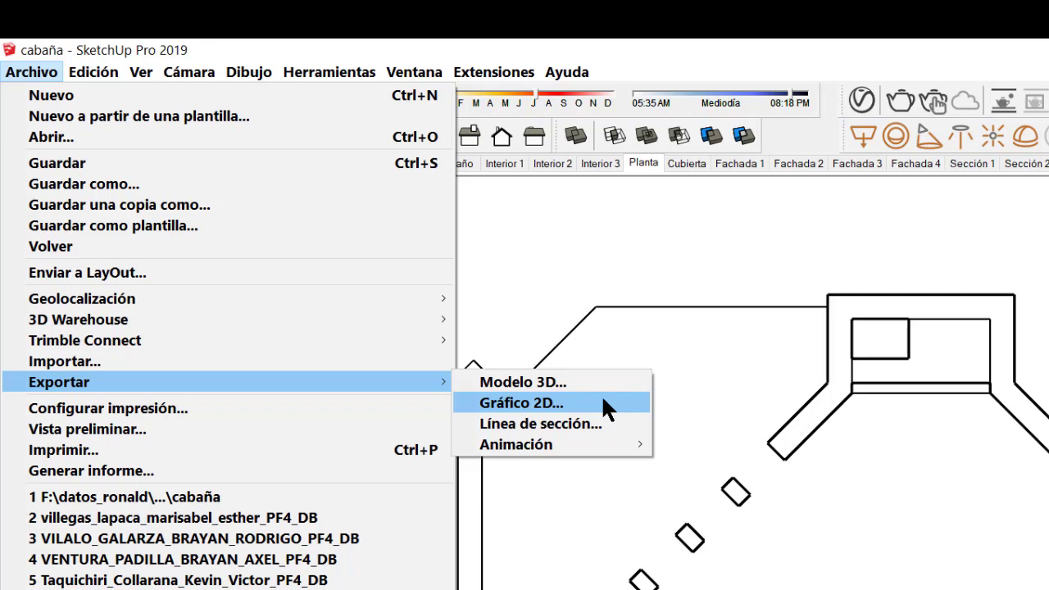
click(600, 402)
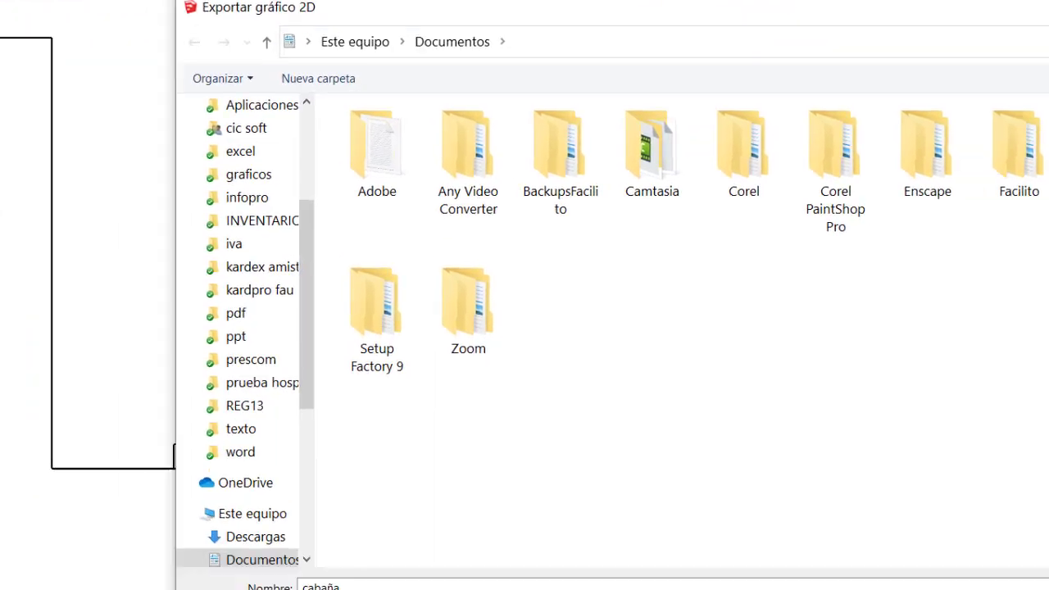
click(142, 356)
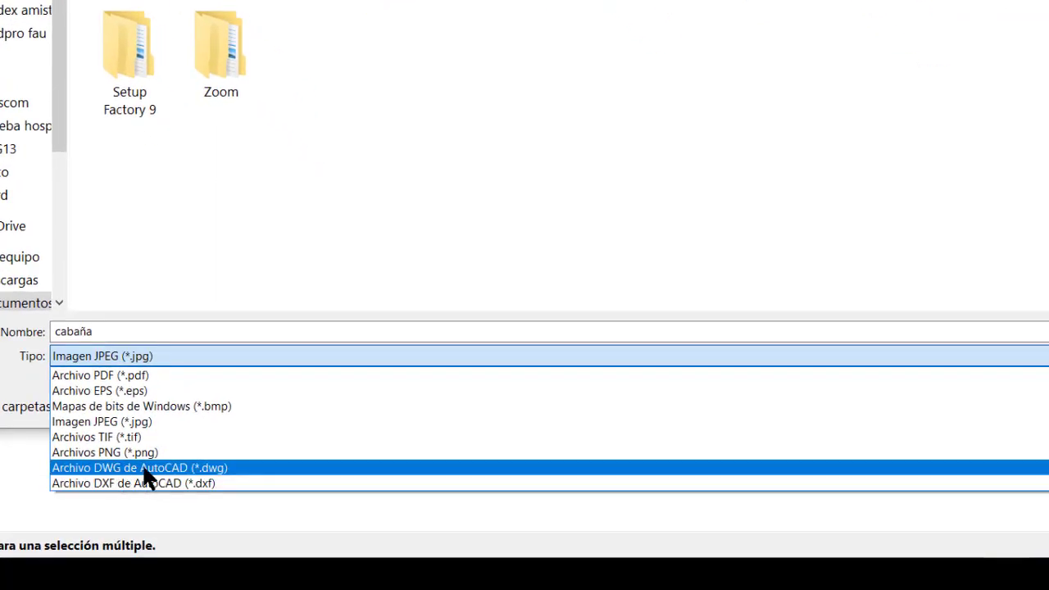
click(238, 467)
click(156, 332)
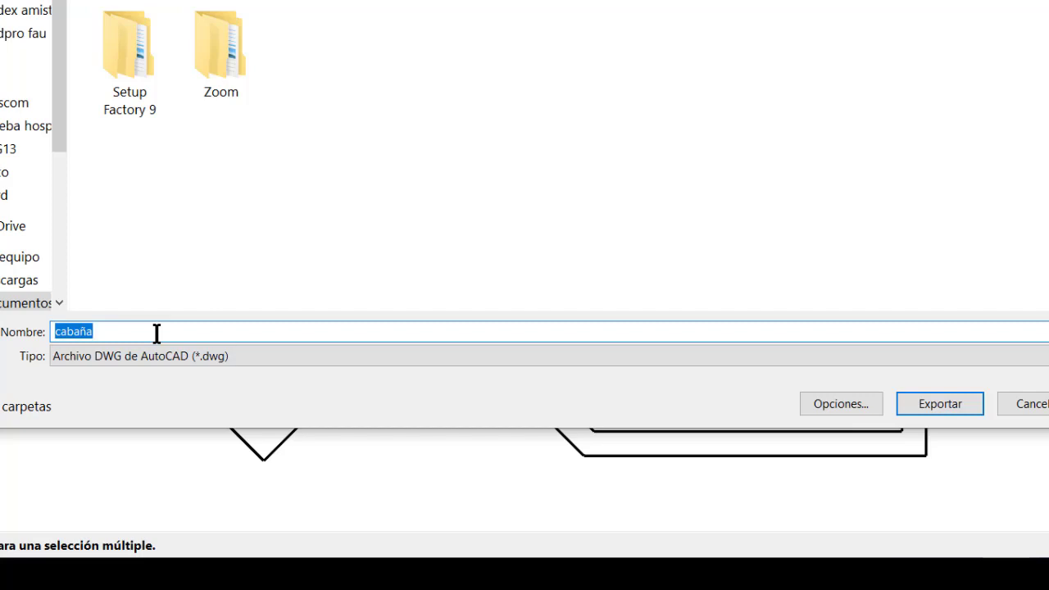
text(planta)
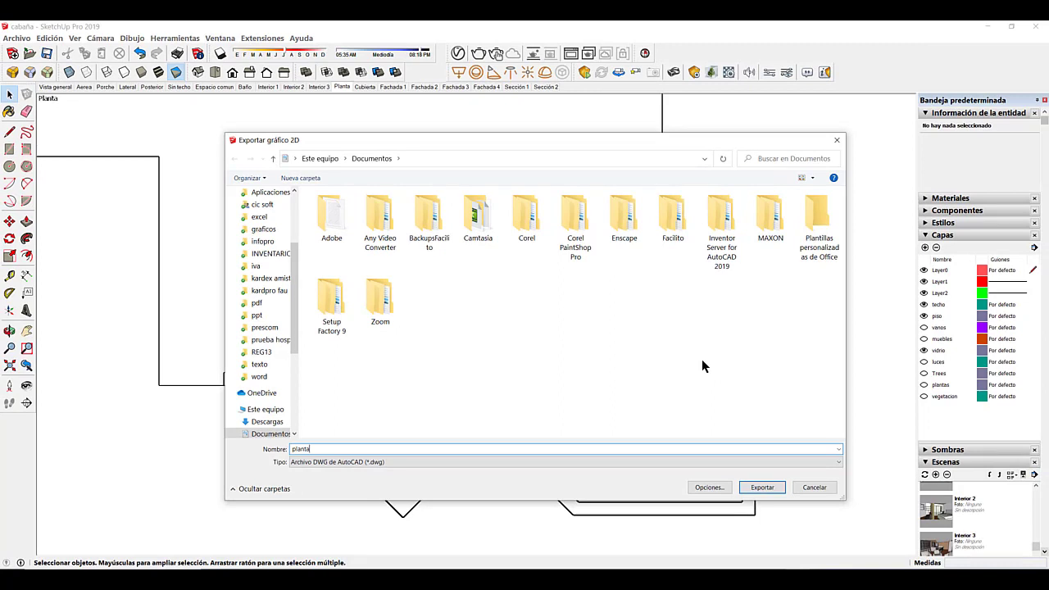
click(763, 487)
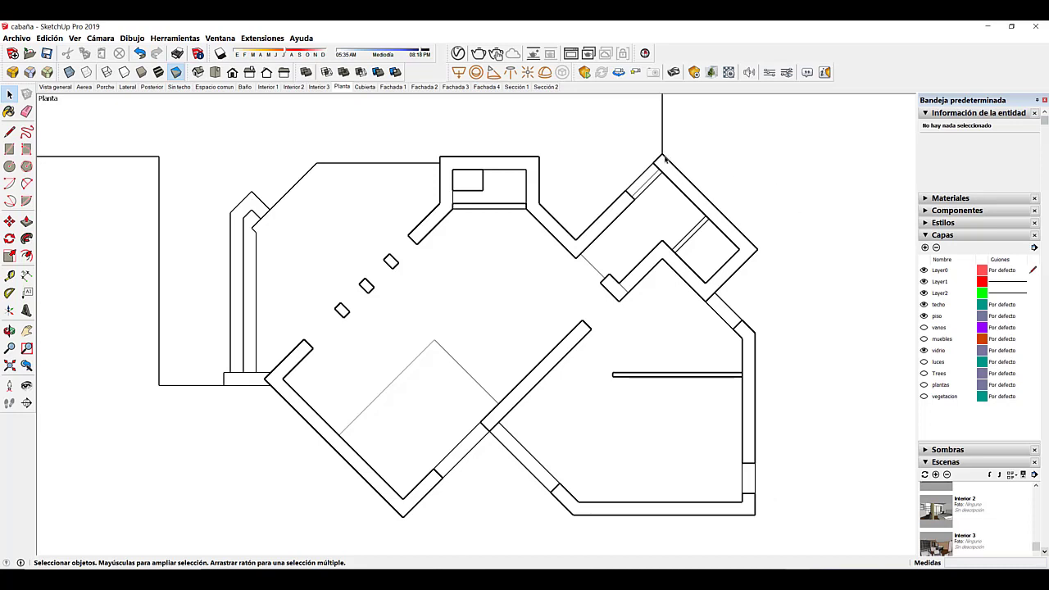
- Switch to AutoCAD, maximise its window and open the planta drawing from Documentos, accepting it as a foreign DWG file
click(990, 29)
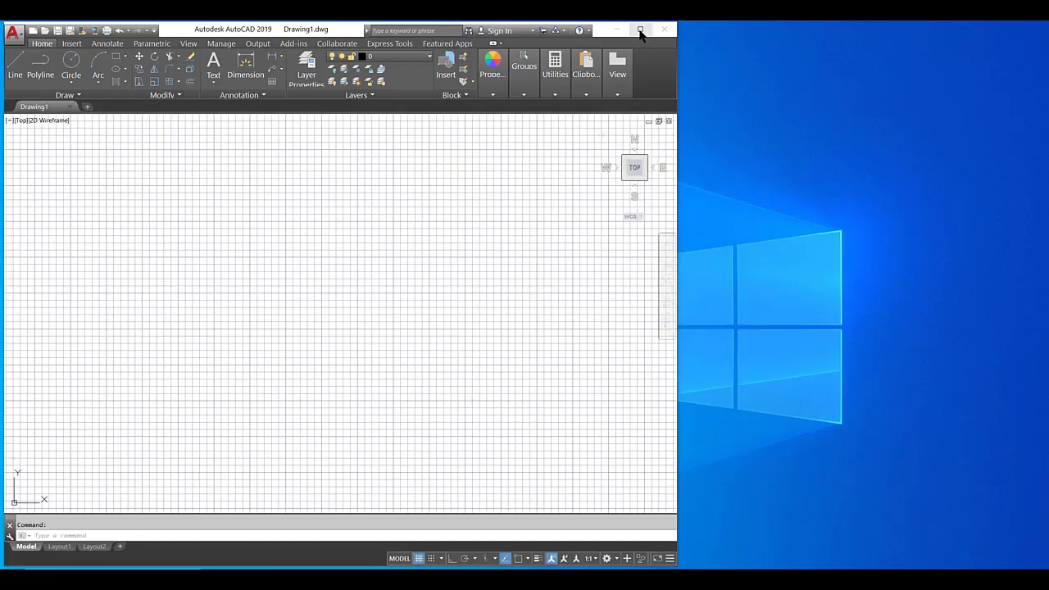
click(641, 30)
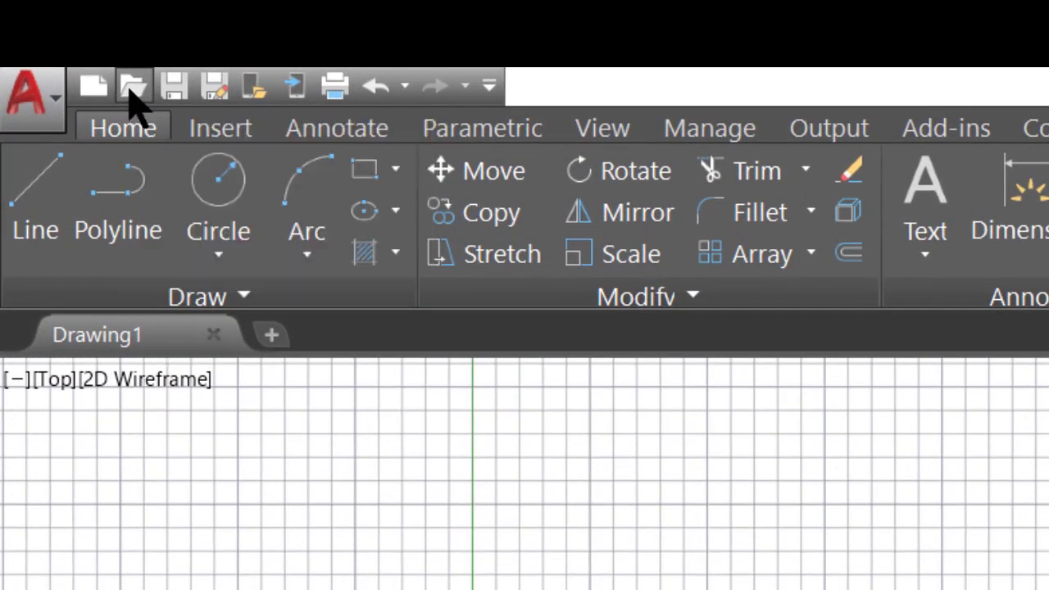
click(131, 87)
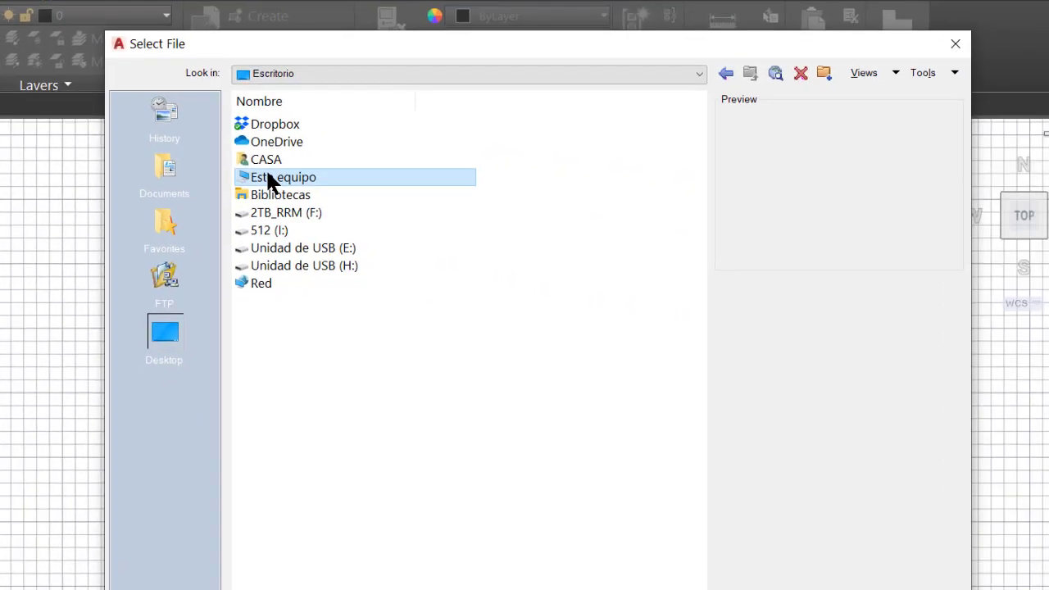
double_click(270, 180)
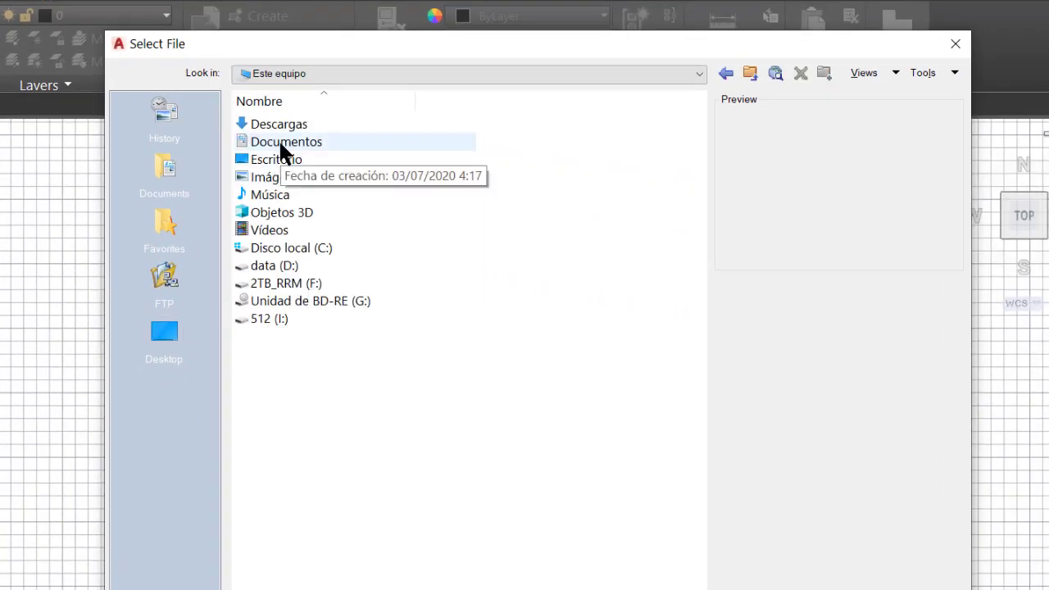
double_click(281, 142)
click(271, 356)
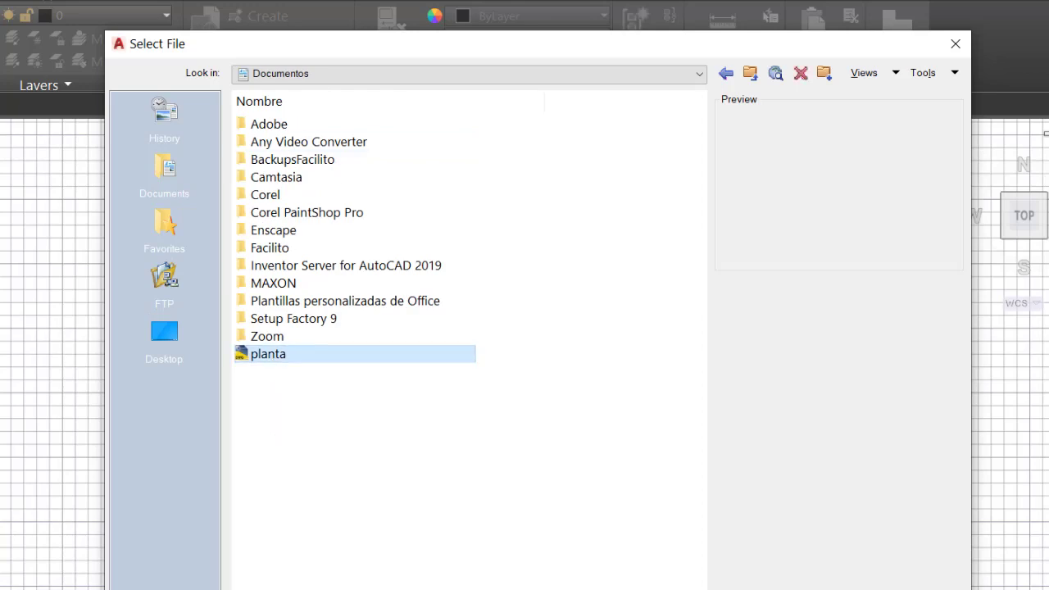
key(Return)
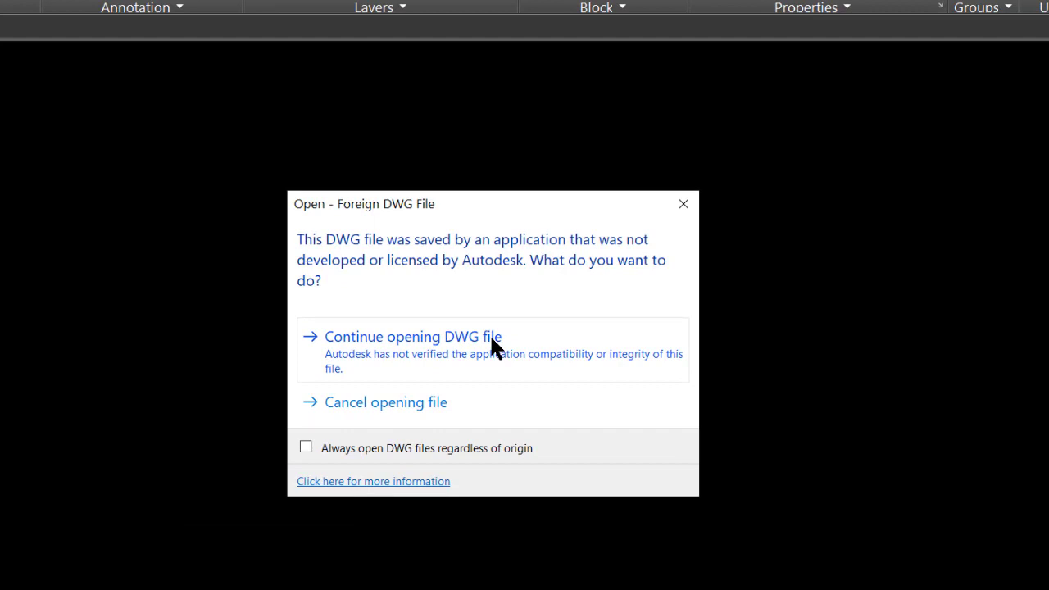
click(491, 338)
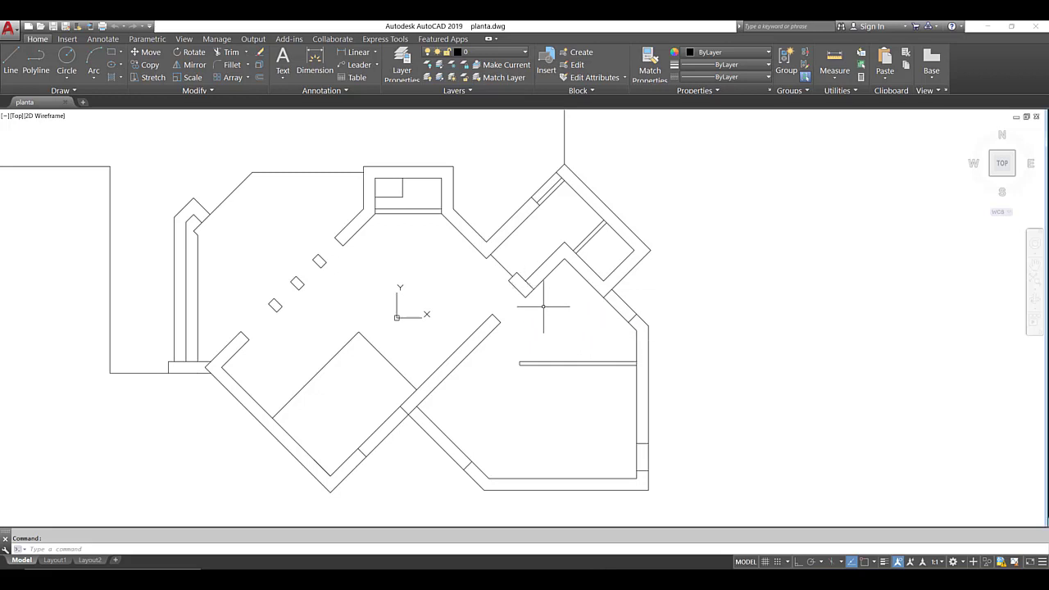
- Erase the diagonal line dividing the short wall stub from the adjoining wall beside the angled room
scroll(539, 305, up, 6)
scroll(533, 302, down, 3)
middle_drag(534, 293, 542, 369)
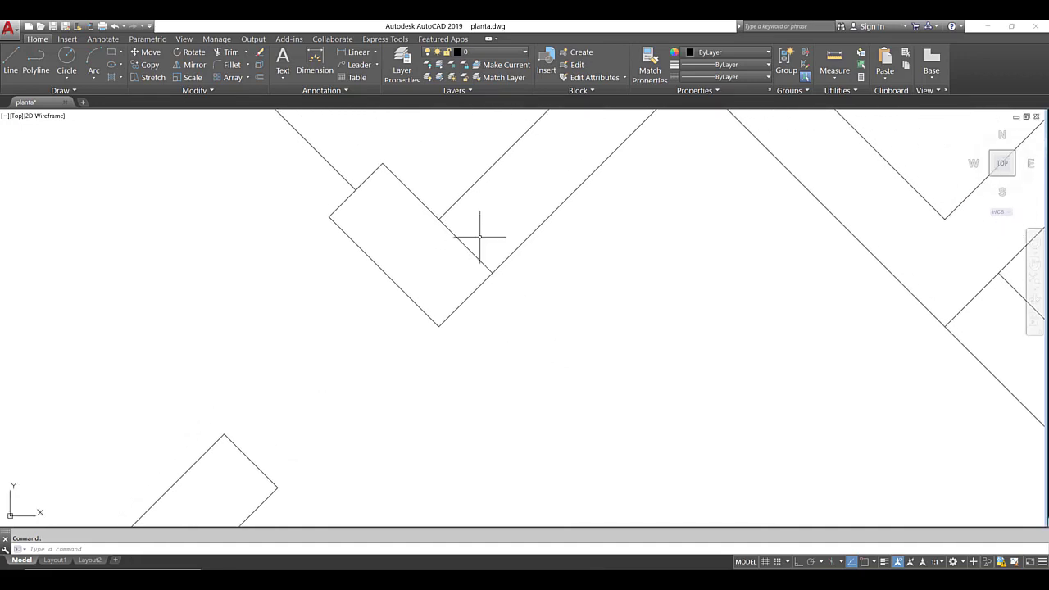
click(485, 250)
click(440, 234)
key(Delete)
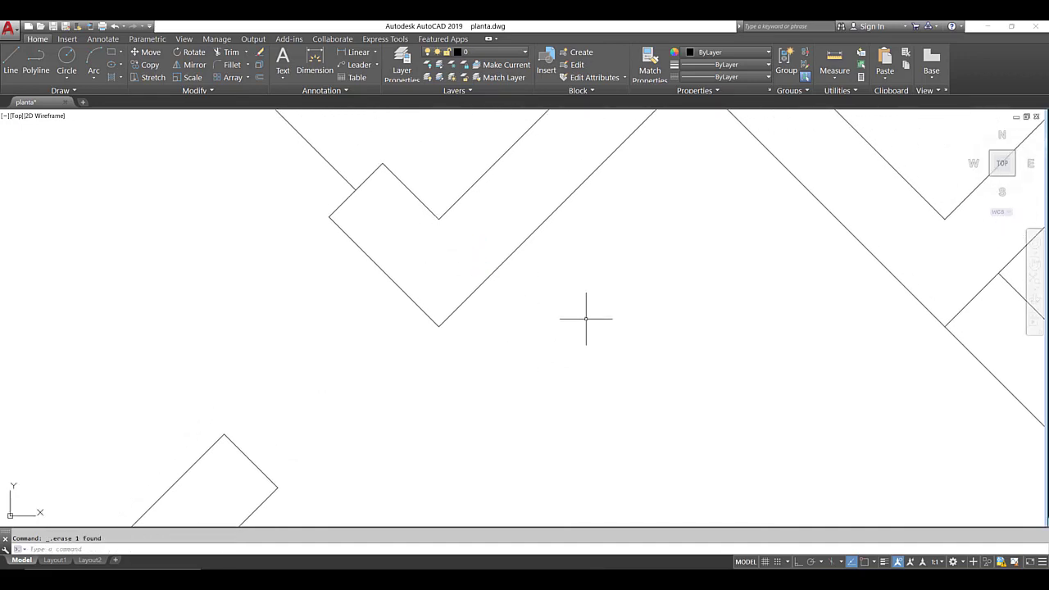
- Erase the short line separating the thin horizontal partition from the exterior wall it meets
scroll(585, 319, down, 3)
scroll(703, 357, up, 6)
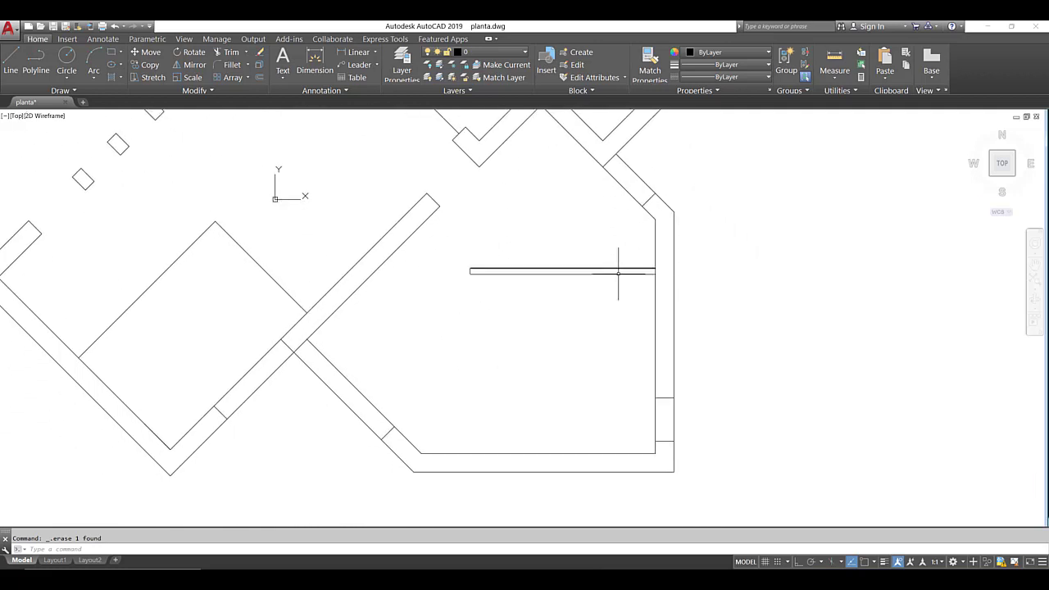
click(678, 268)
click(620, 245)
key(Delete)
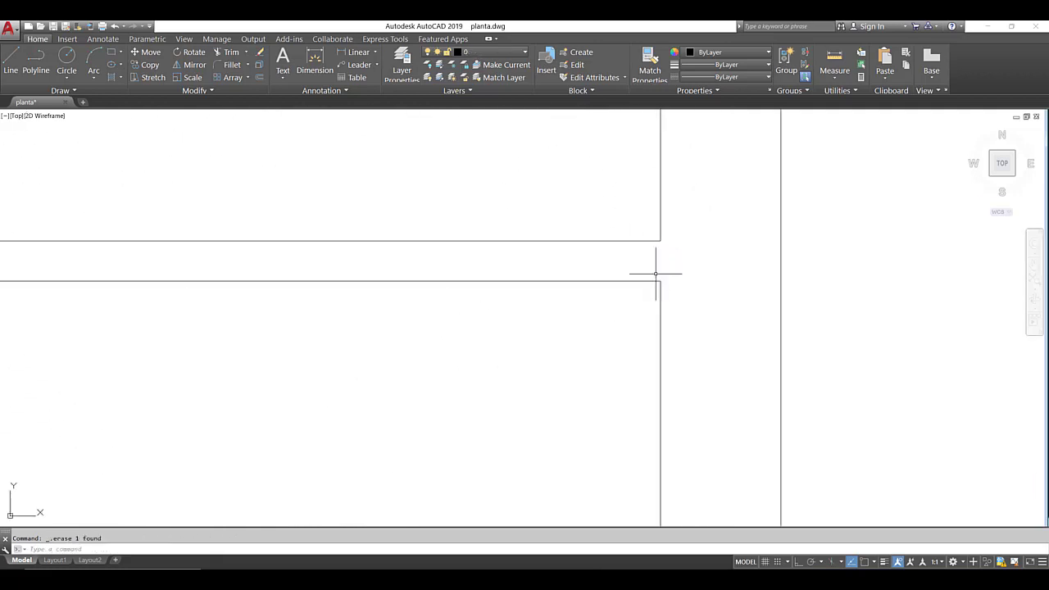
- Examine the remaining wall junctions across the floor plan for leftover dividing lines
scroll(646, 295, down, 5)
middle_drag(647, 295, 657, 284)
middle_drag(428, 238, 583, 382)
middle_drag(551, 312, 554, 377)
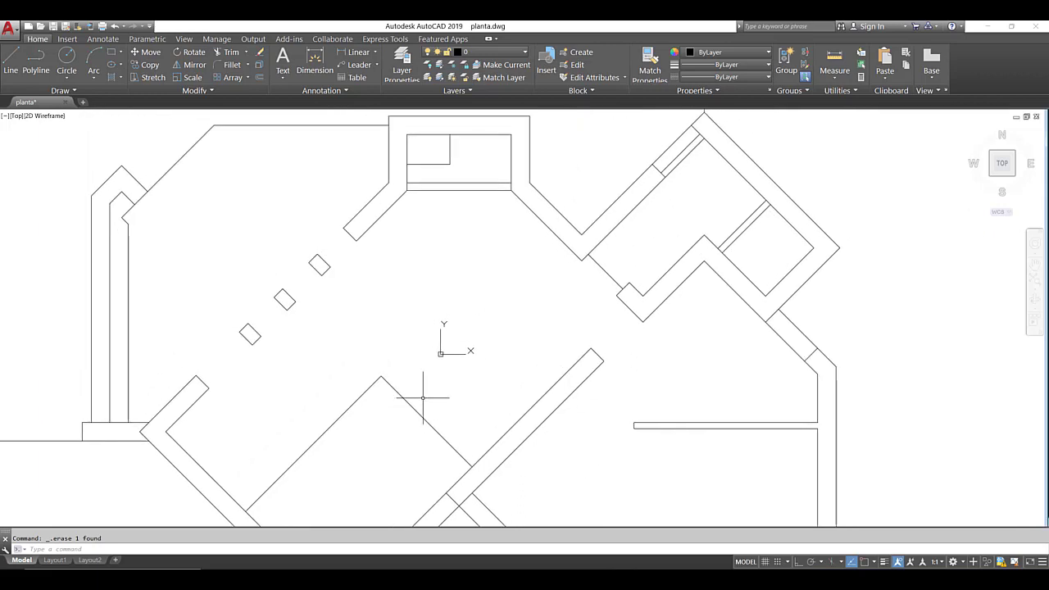
middle_drag(445, 347, 447, 426)
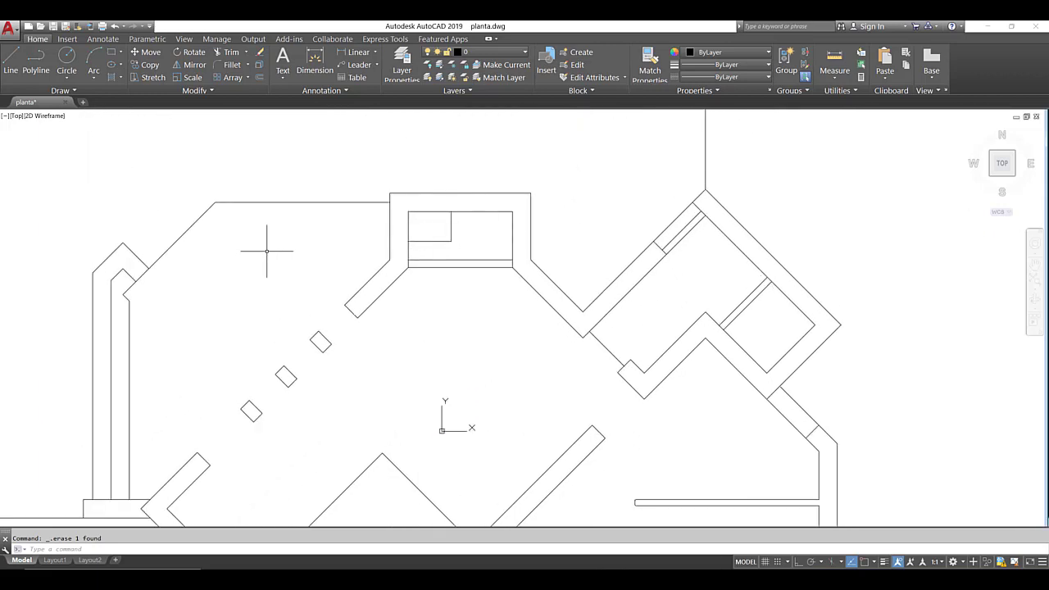
middle_drag(272, 246, 425, 207)
scroll(423, 293, up, 3)
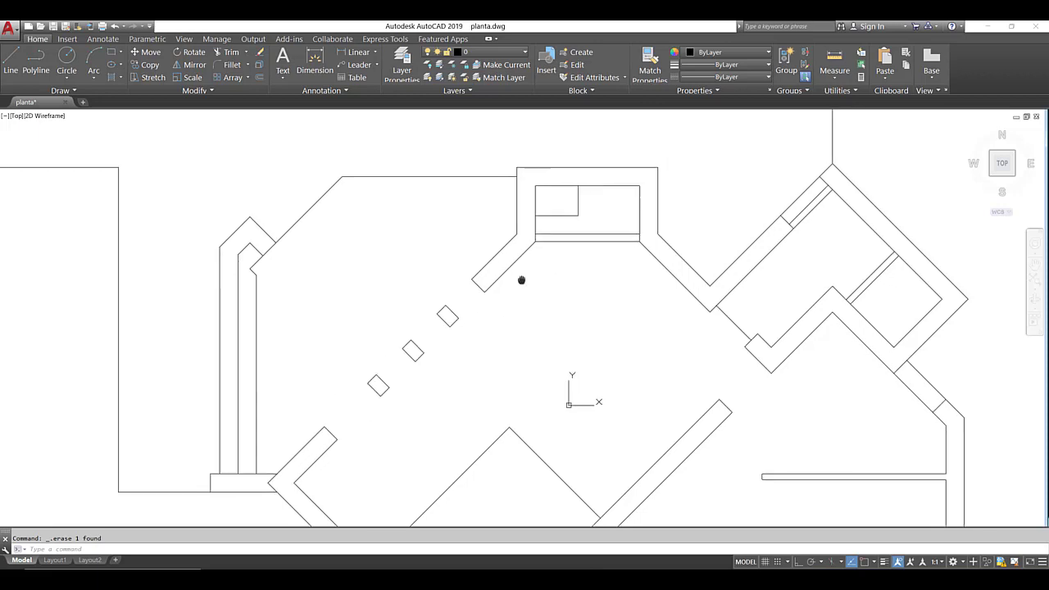
scroll(550, 334, down, 2)
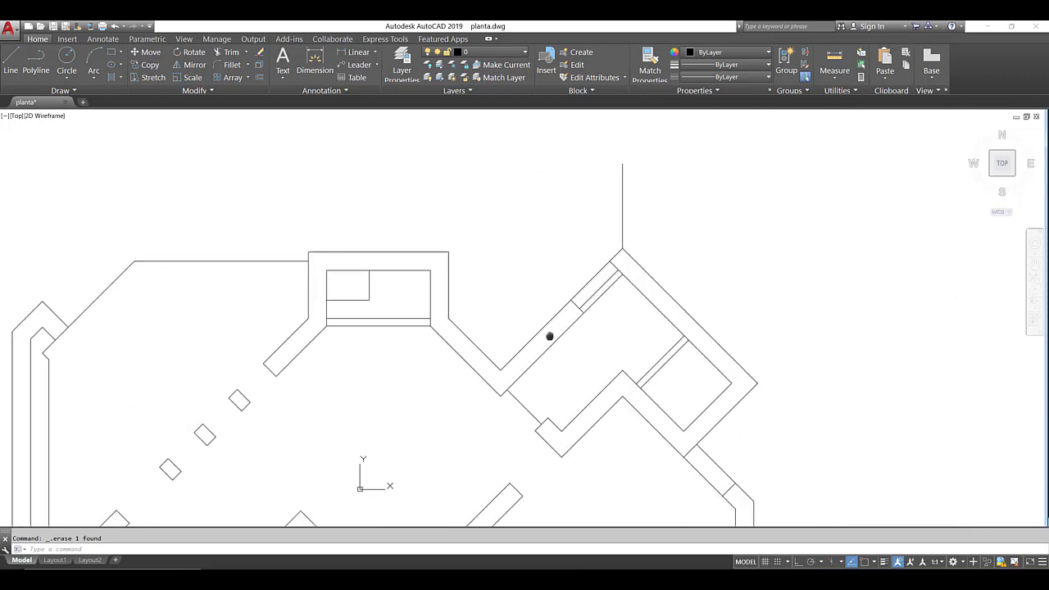
scroll(543, 276, up, 2)
scroll(541, 275, down, 3)
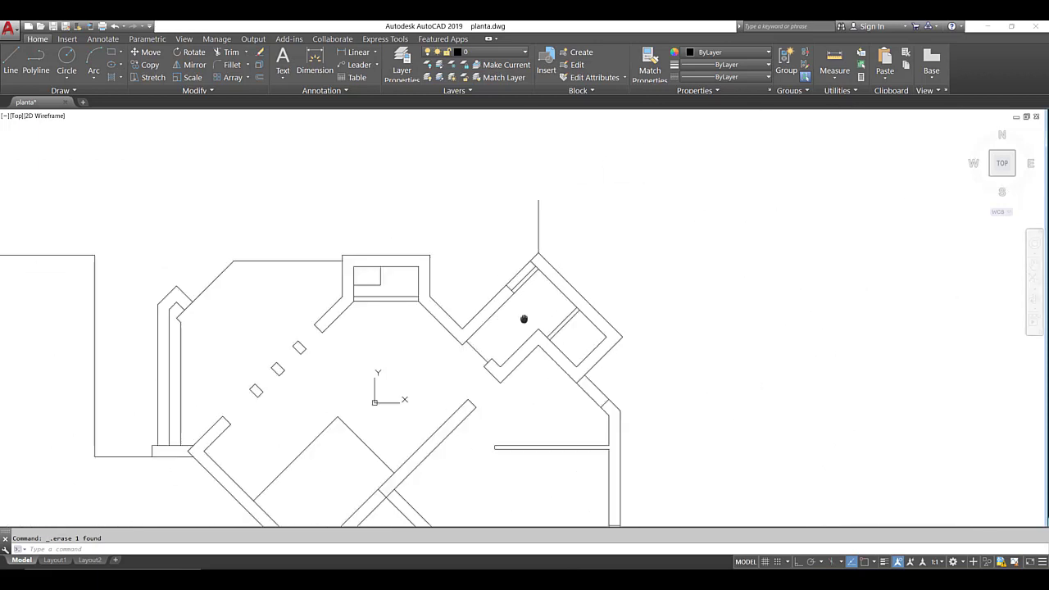
middle_drag(527, 320, 573, 227)
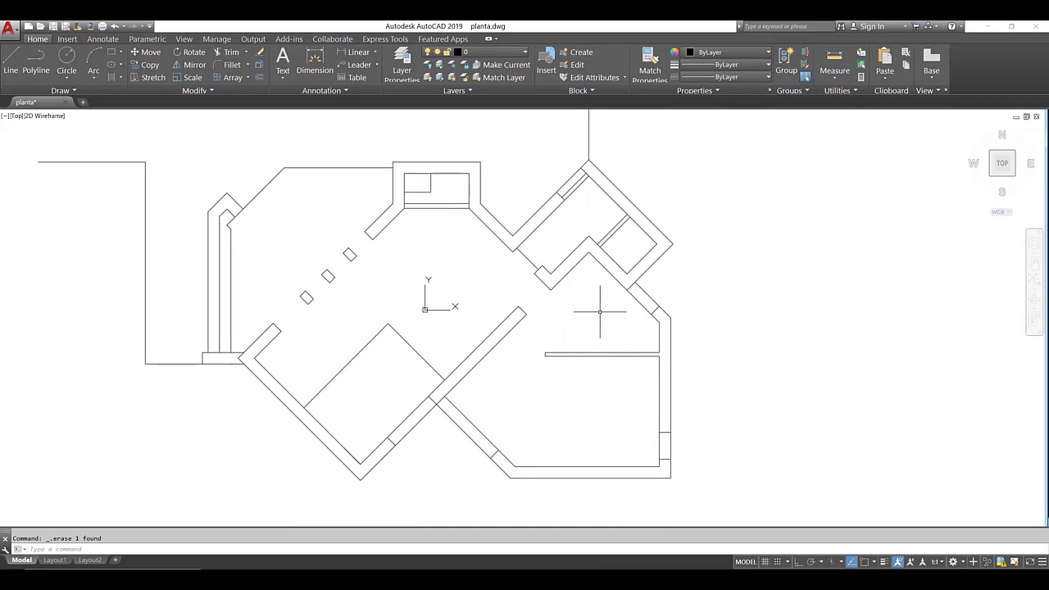
text(h)
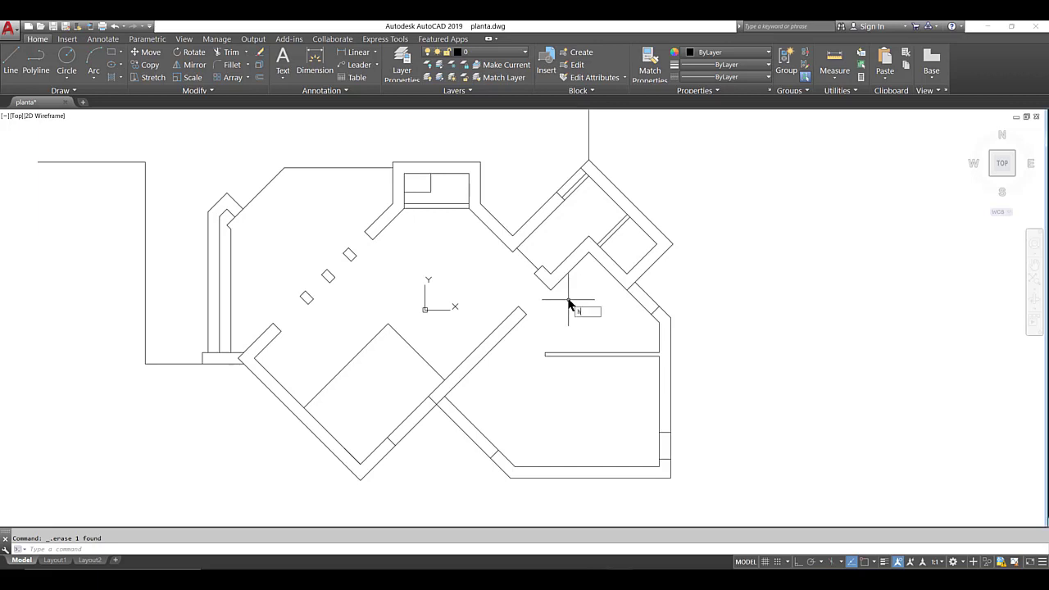
key(Return)
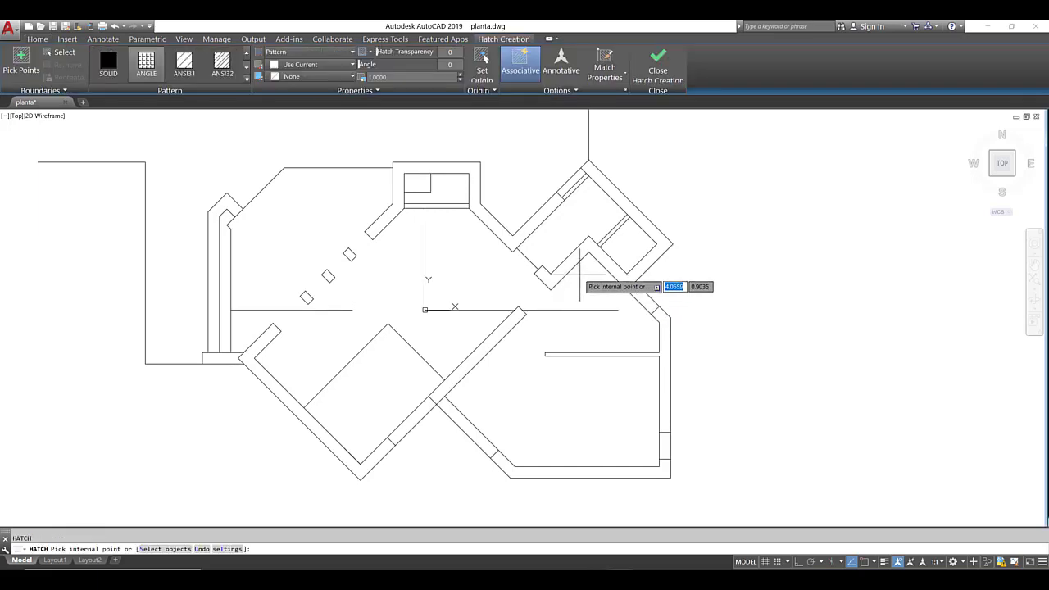
click(579, 257)
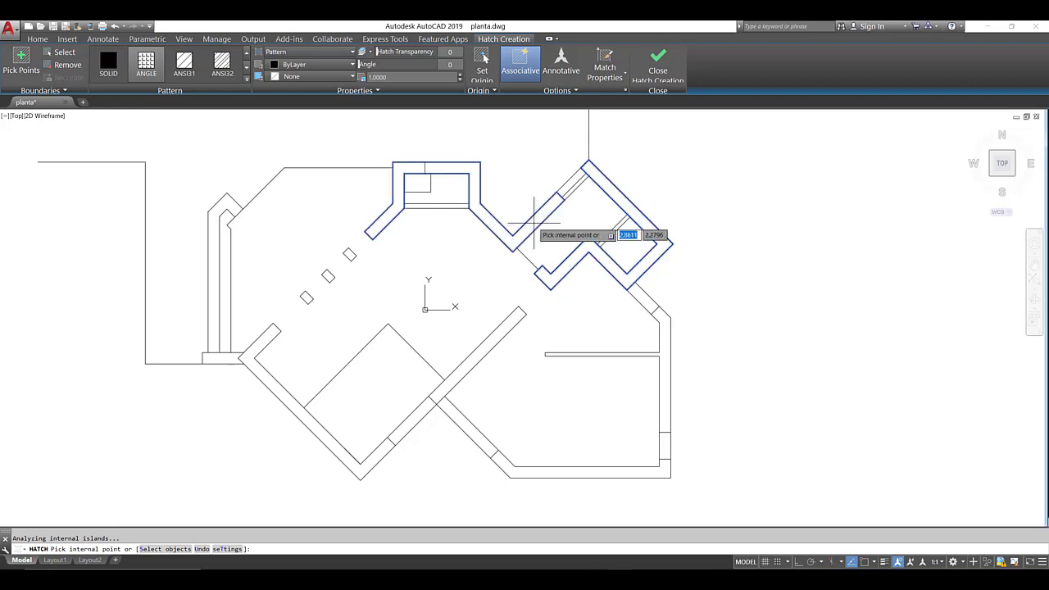
key(Escape)
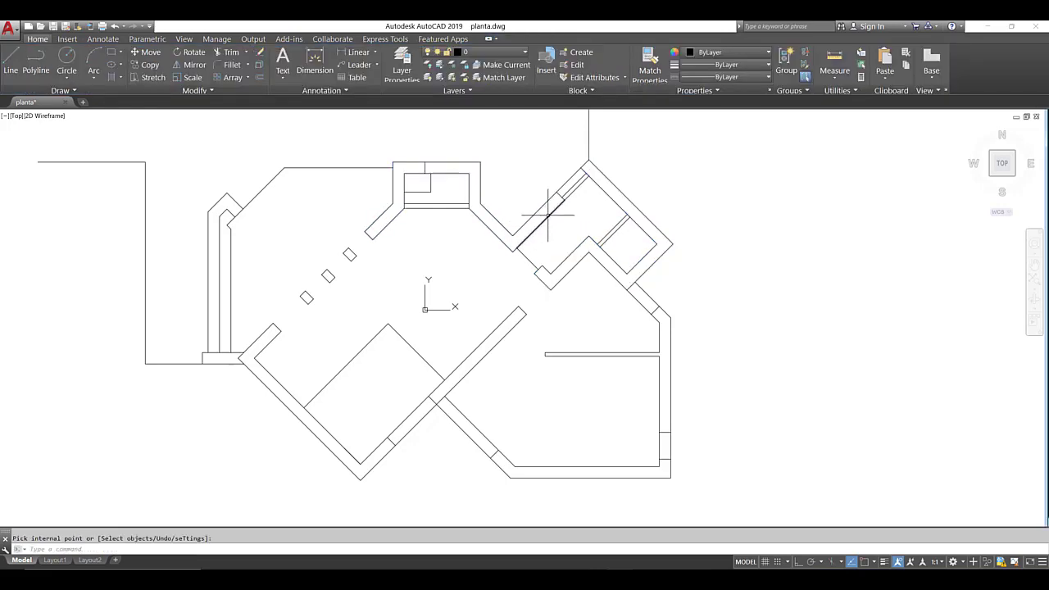
- Pick inside the continuous wall around the angled room beside the entrance as a hatch area
text(h)
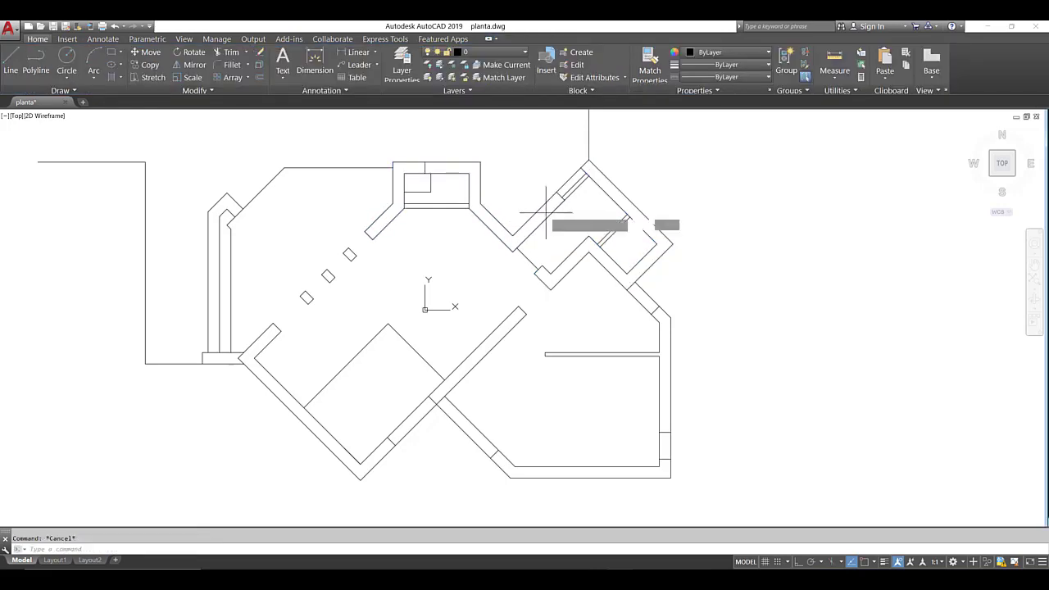
key(Return)
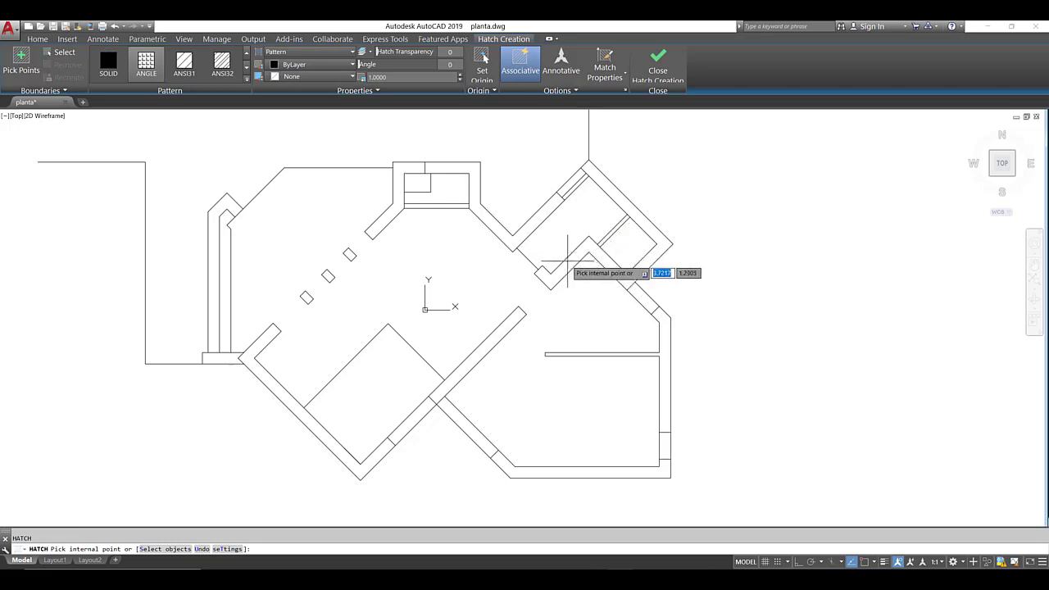
key(Return)
click(613, 267)
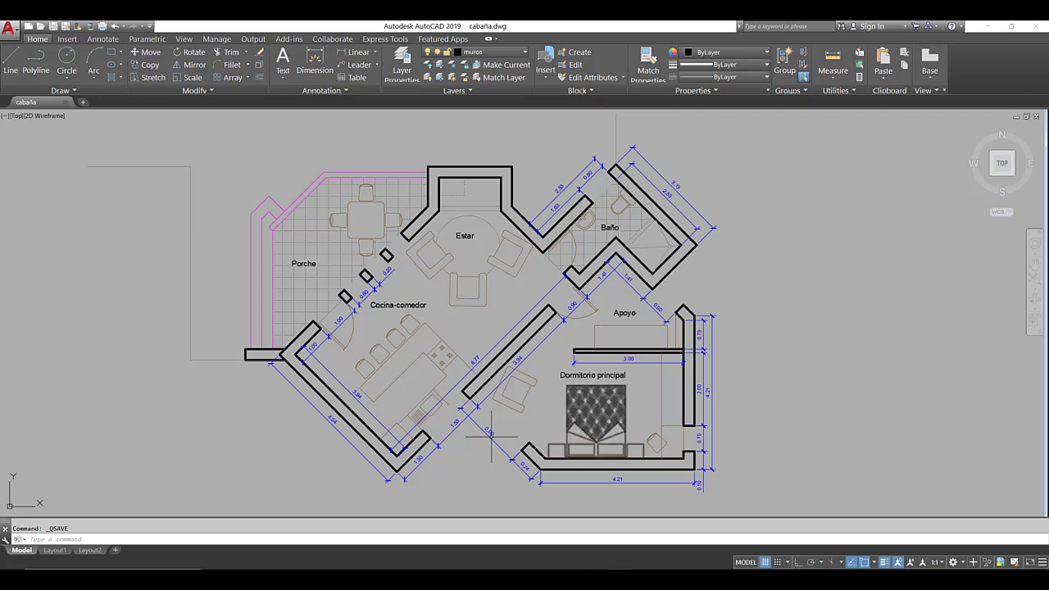
- Save the cabaña drawing
mouse_move(58, 556)
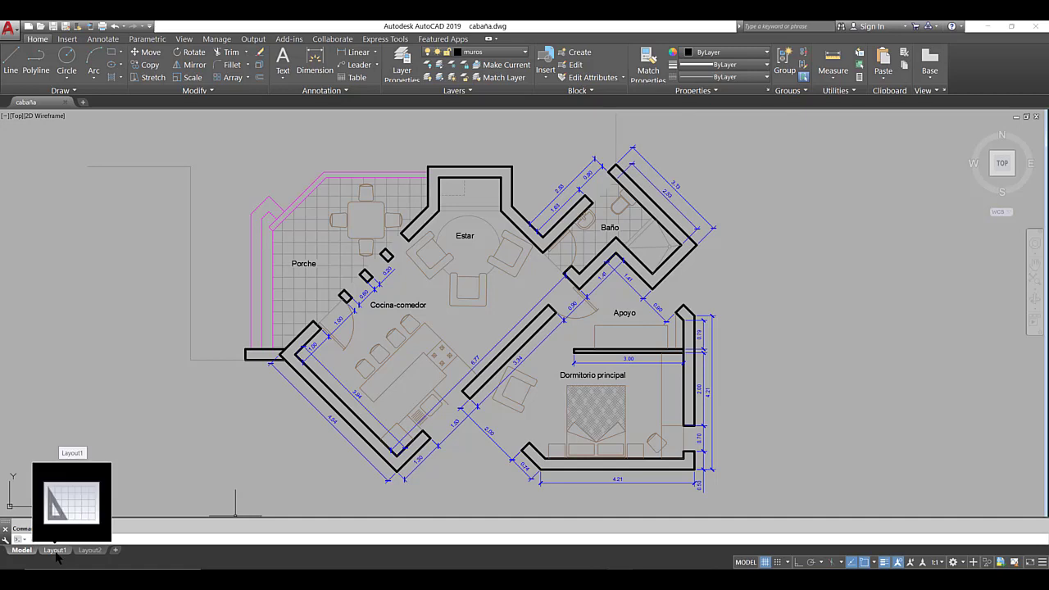
key(ctrl+s)
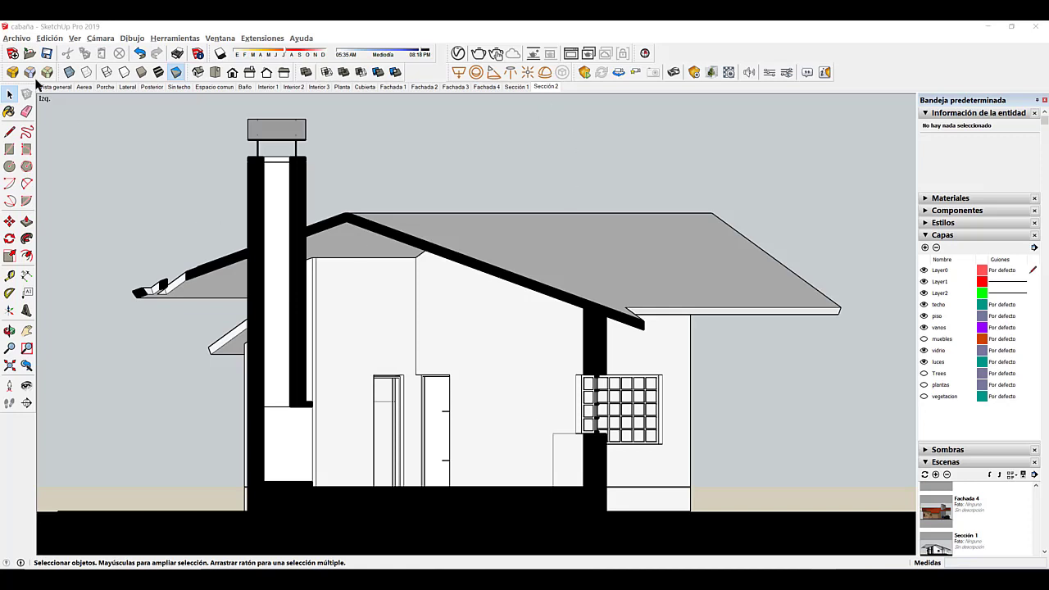
- Switch to SketchUp and export the Sección 2 view as a 2D AutoCAD DWG named corte 2 in Documentos
click(16, 38)
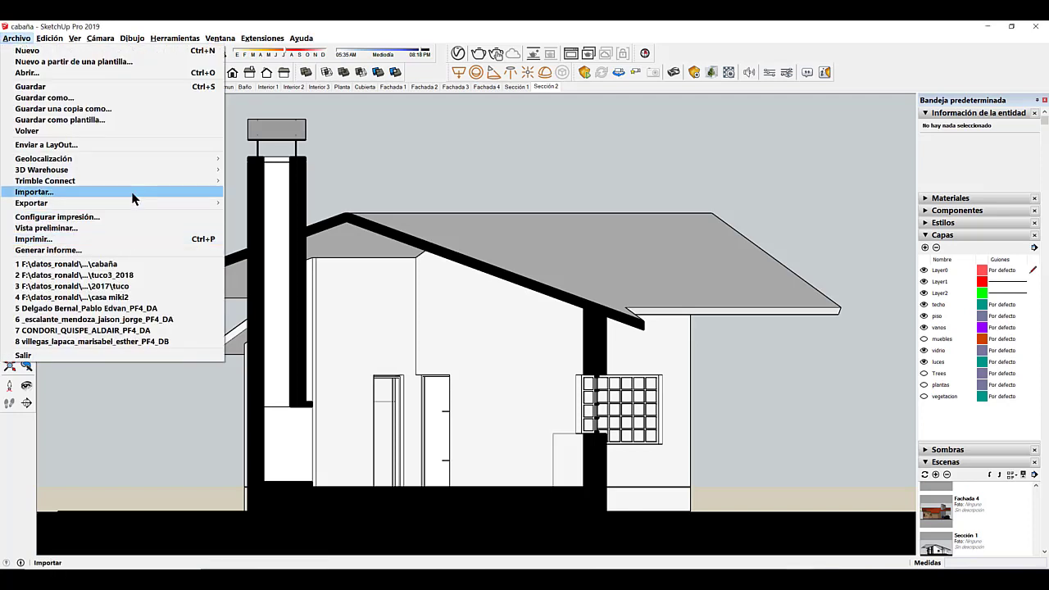
mouse_move(133, 203)
click(247, 213)
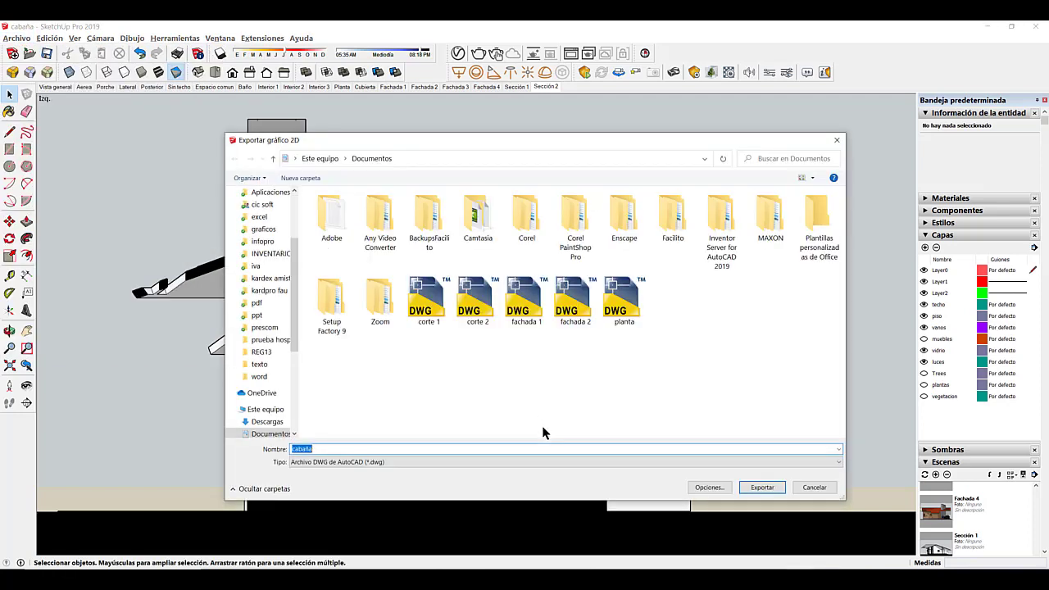
click(340, 465)
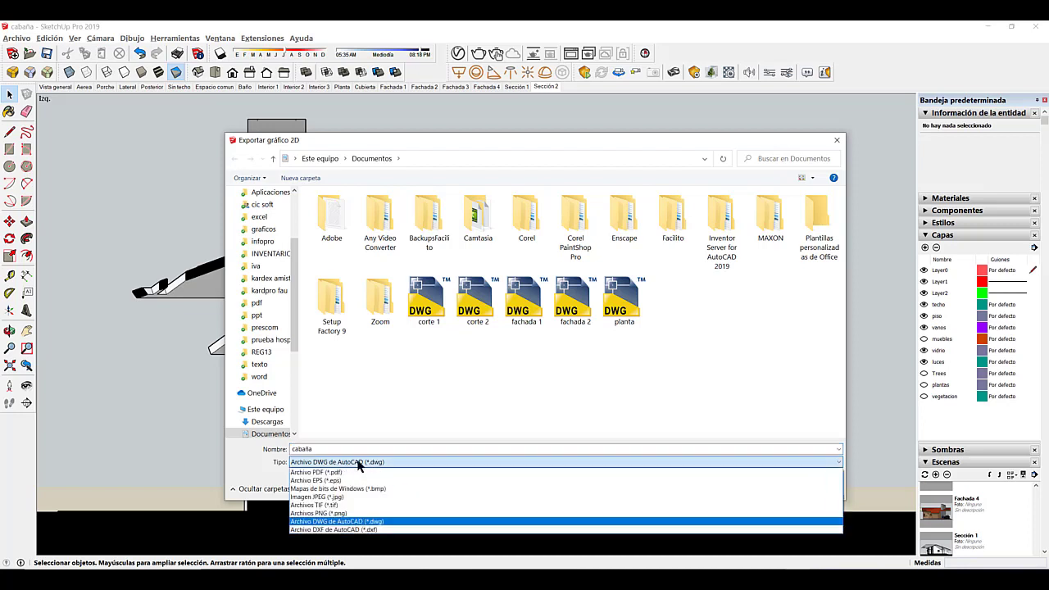
click(367, 449)
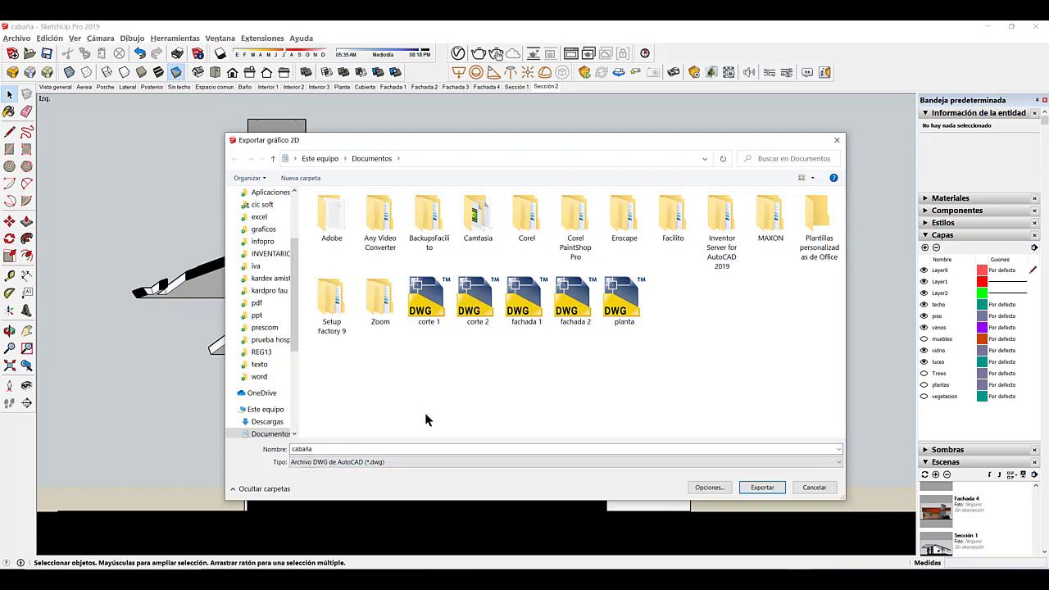
click(474, 312)
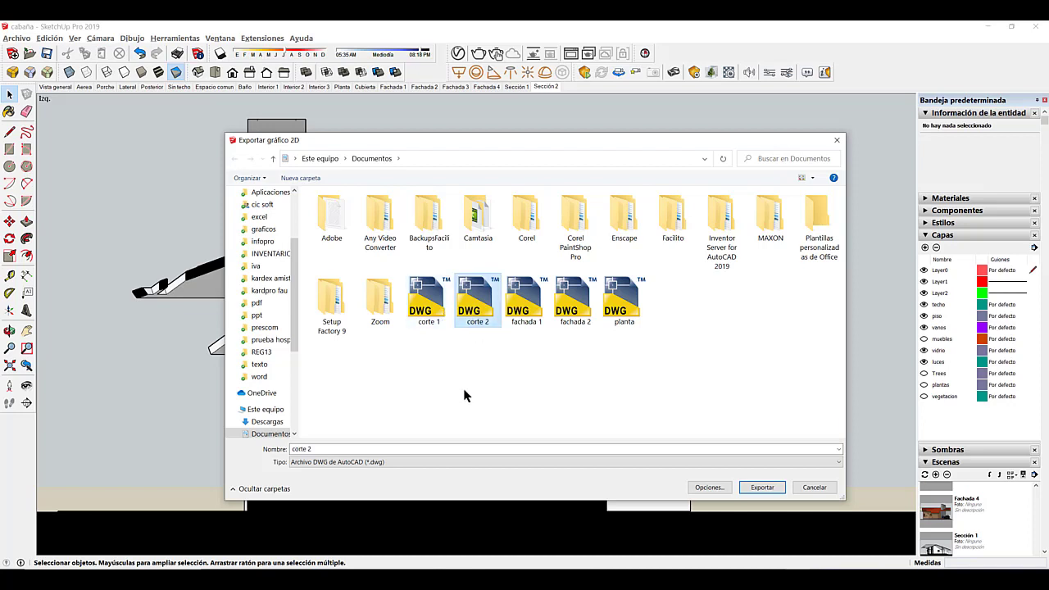
click(336, 450)
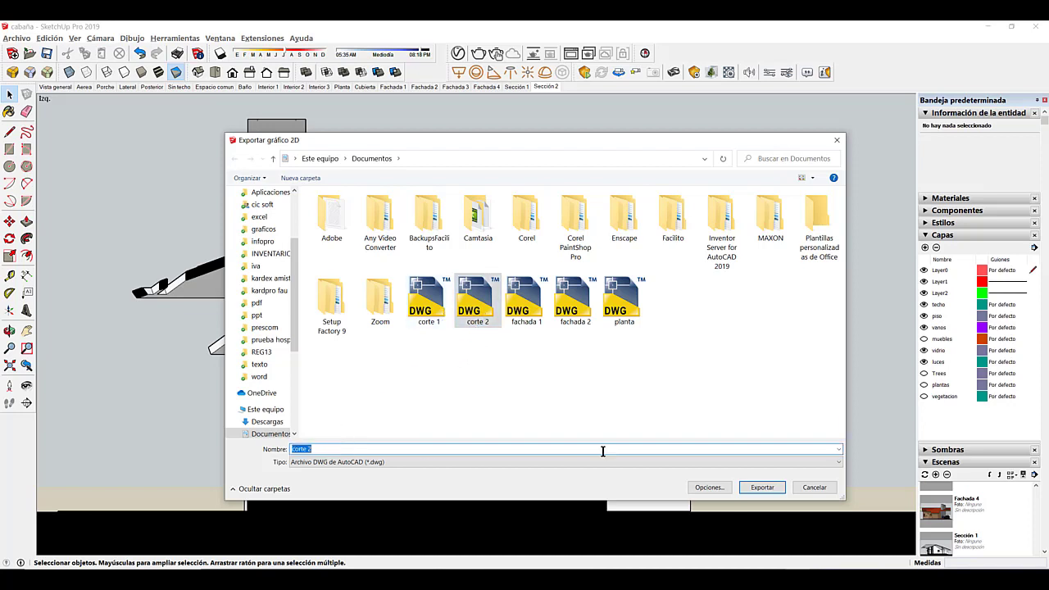
click(763, 486)
click(579, 299)
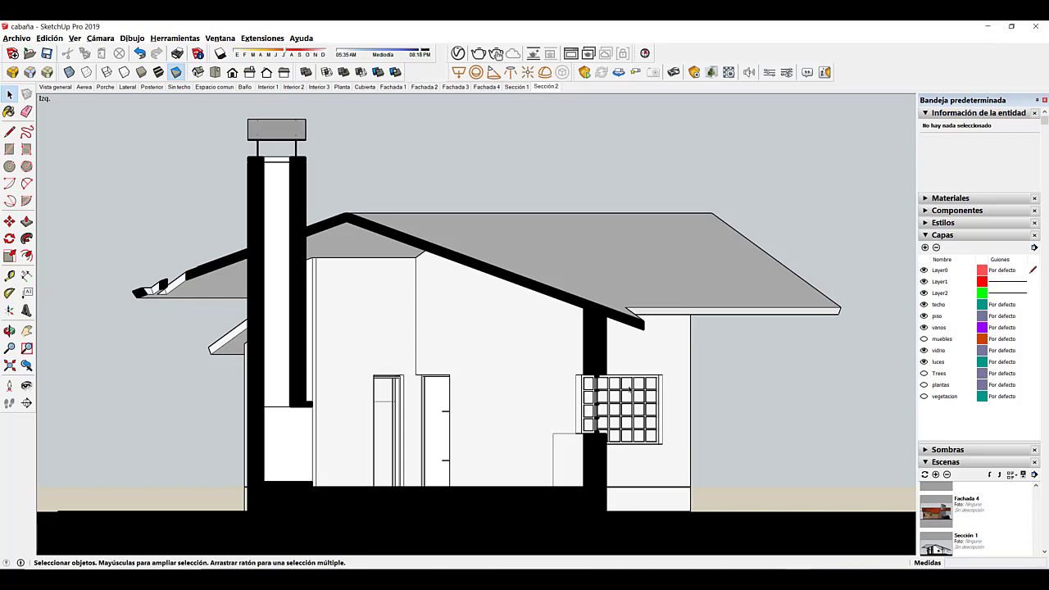
- Switch back to AutoCAD and view the empty drawing area beside the dimensioned cabin floor plan
click(988, 30)
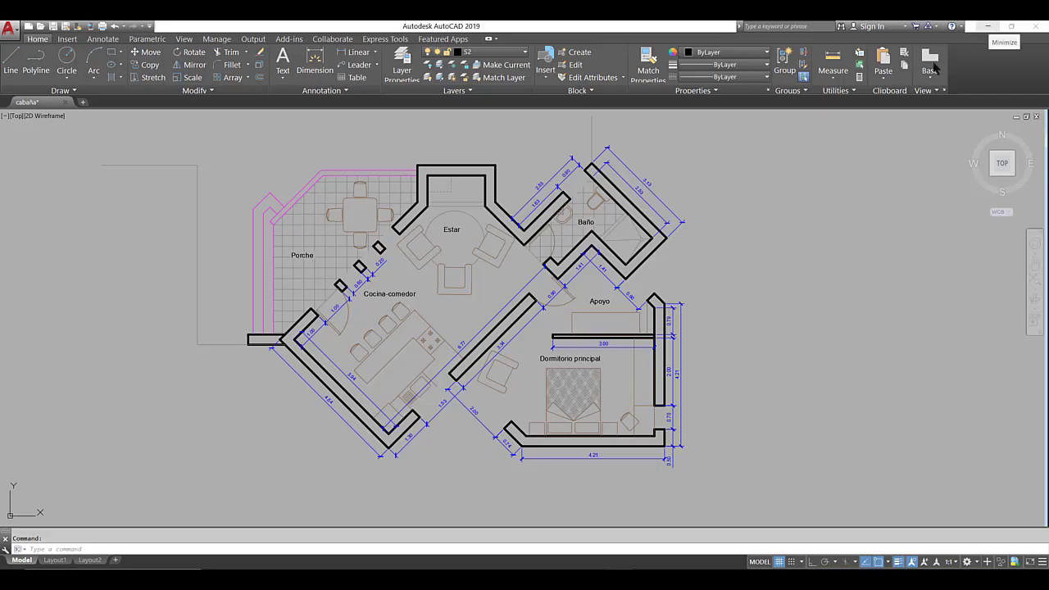
scroll(616, 286, down, 3)
scroll(581, 295, up, 3)
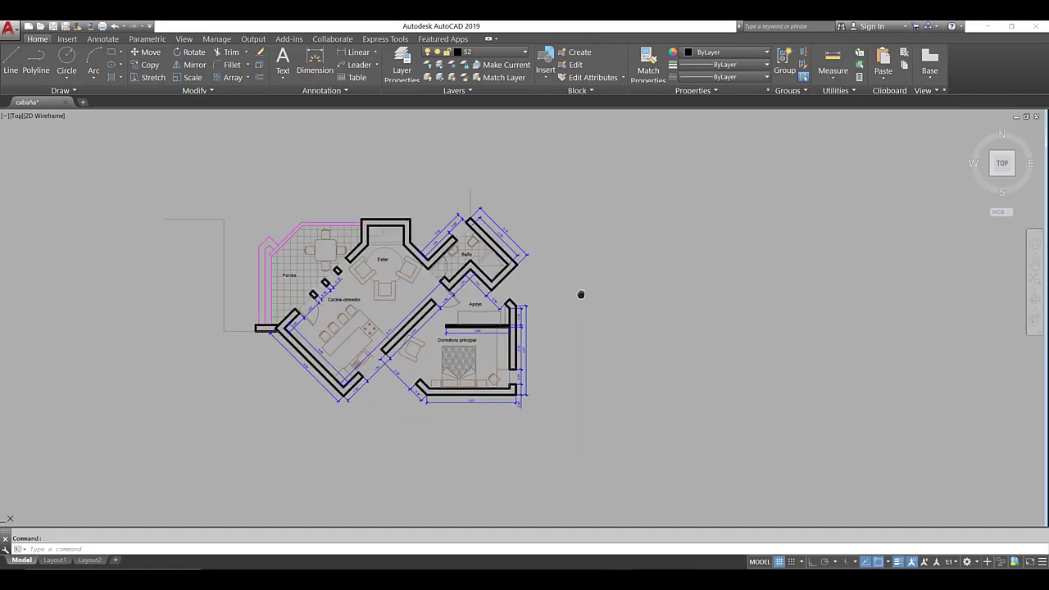
middle_drag(490, 296, 629, 278)
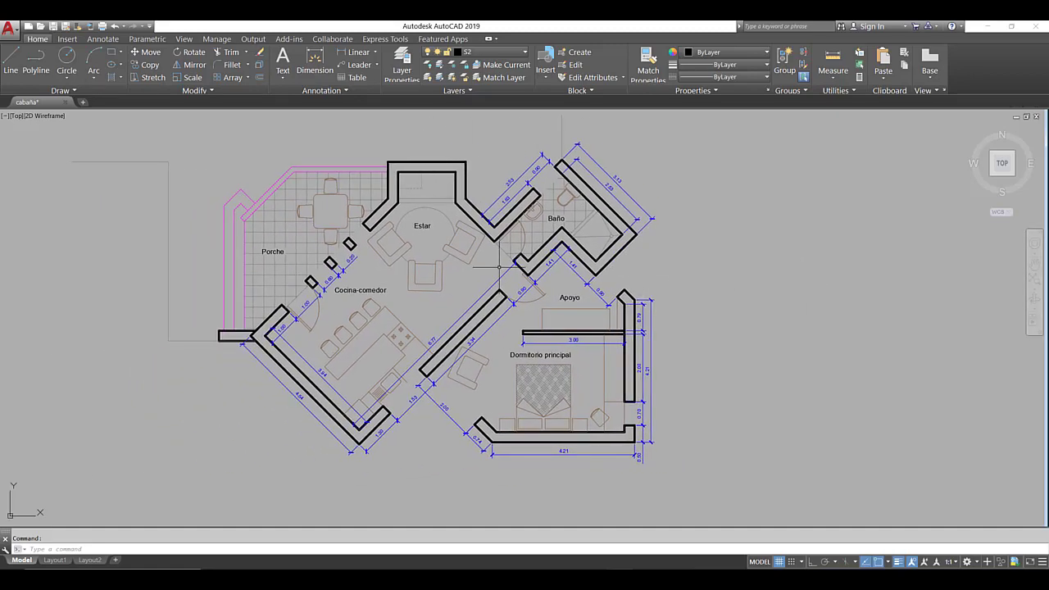
scroll(591, 312, down, 4)
middle_drag(614, 305, 333, 285)
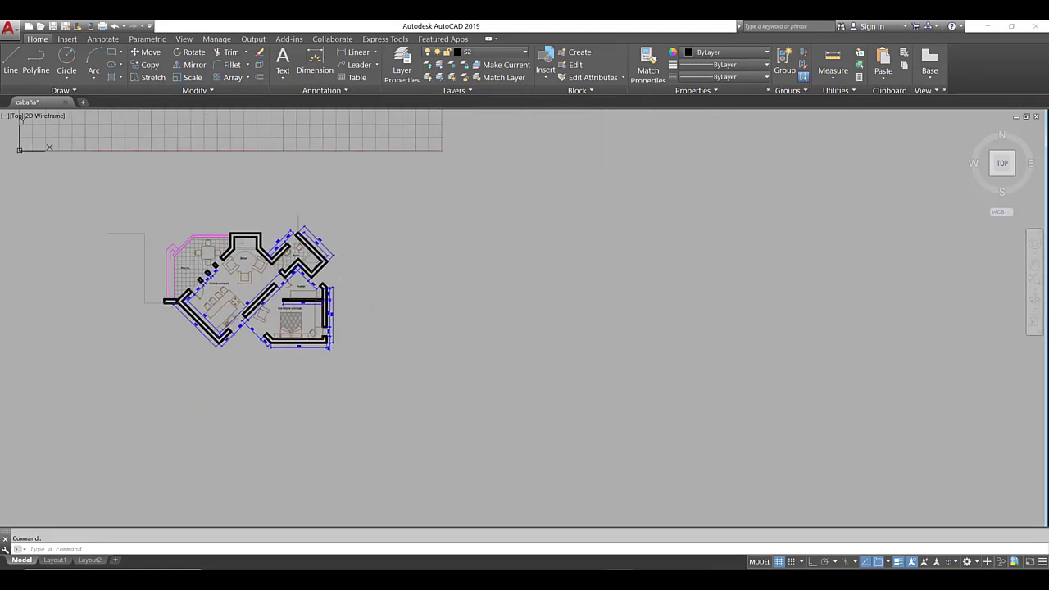
middle_drag(500, 286, 478, 281)
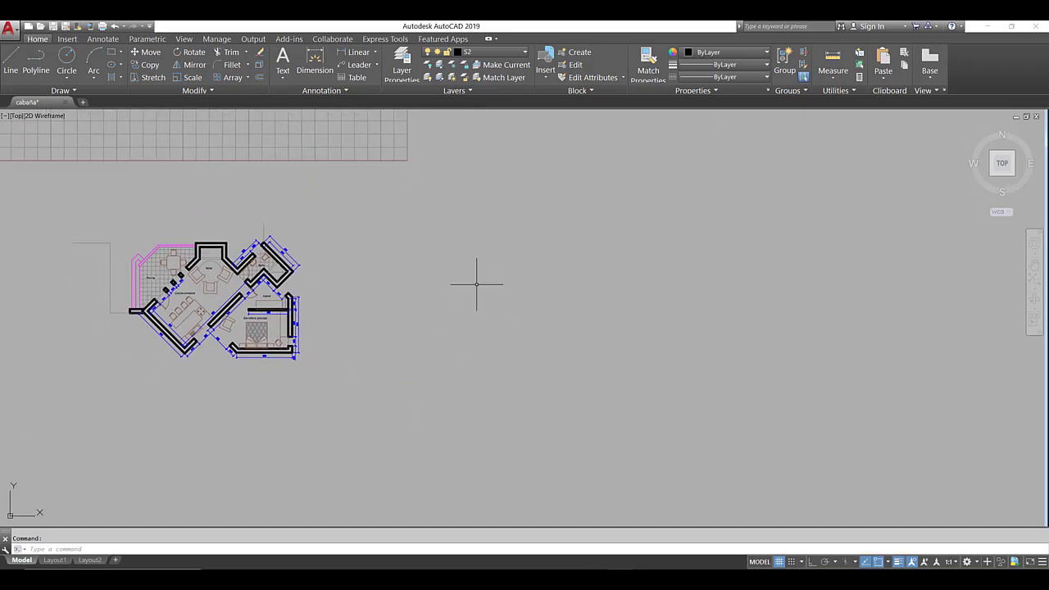
middle_drag(444, 331, 458, 304)
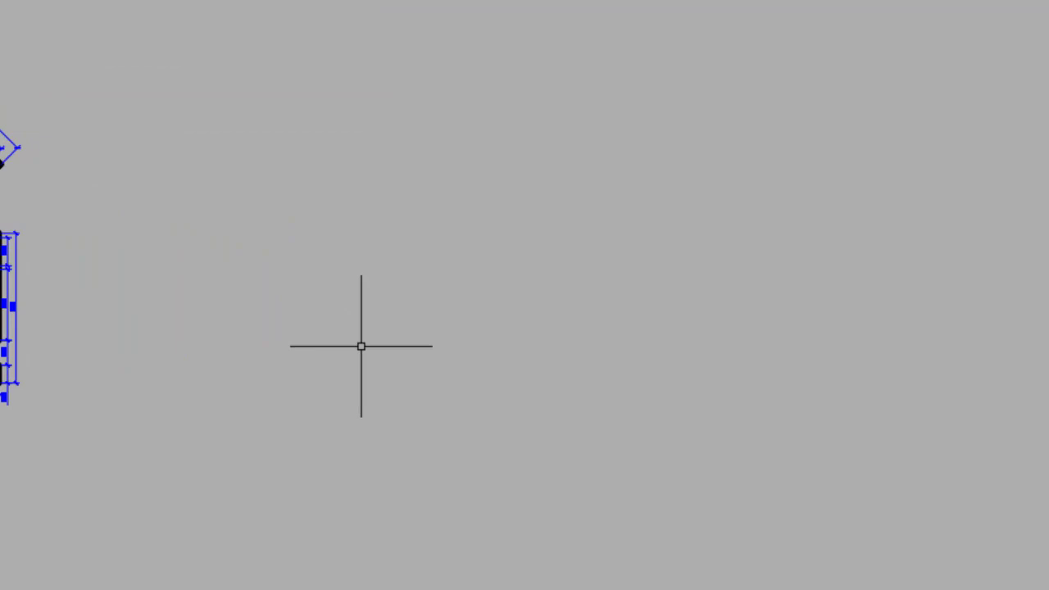
- Insert the corte 2 drawing from Documentos as a block in the empty area beside the floor plan
text(I)
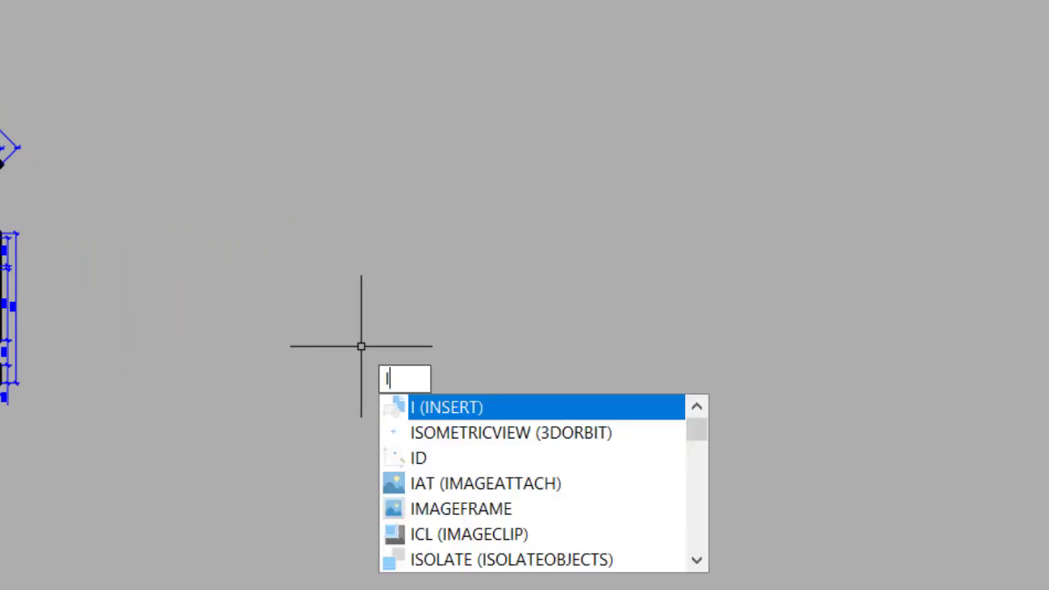
key(Return)
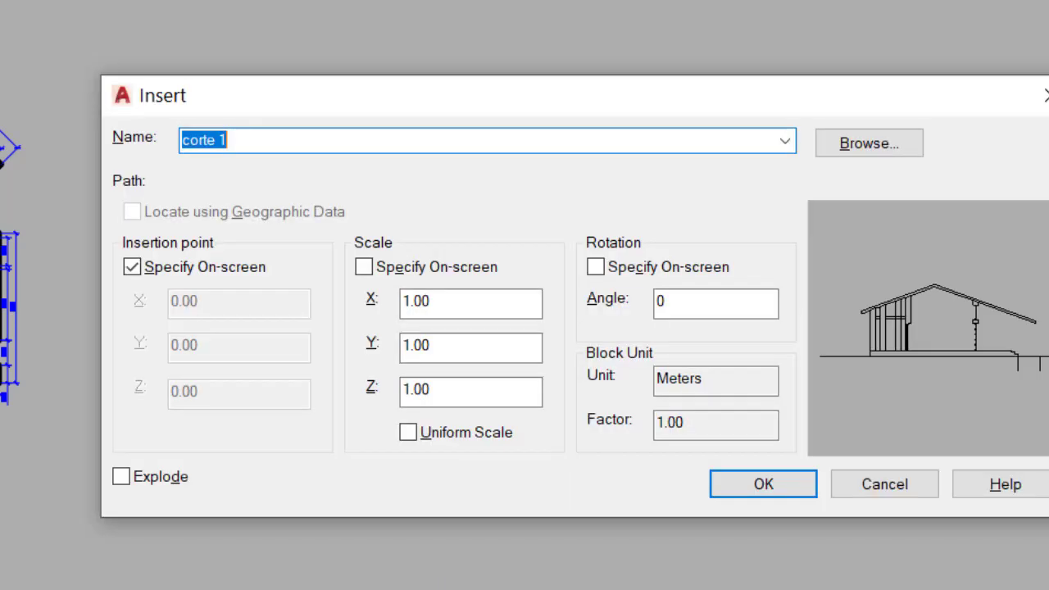
click(871, 145)
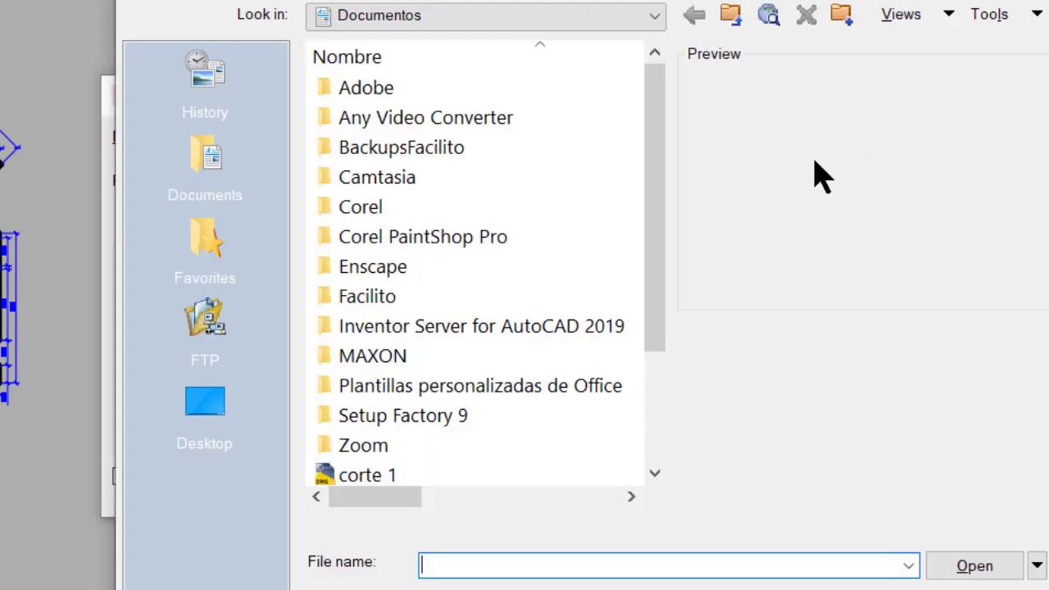
drag(662, 236, 653, 300)
click(365, 447)
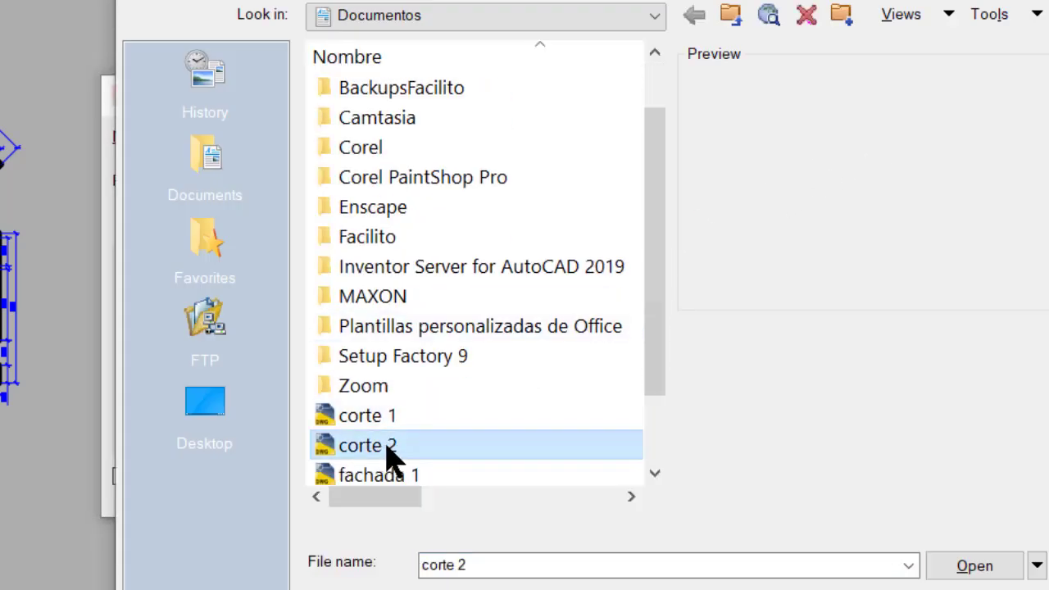
click(984, 567)
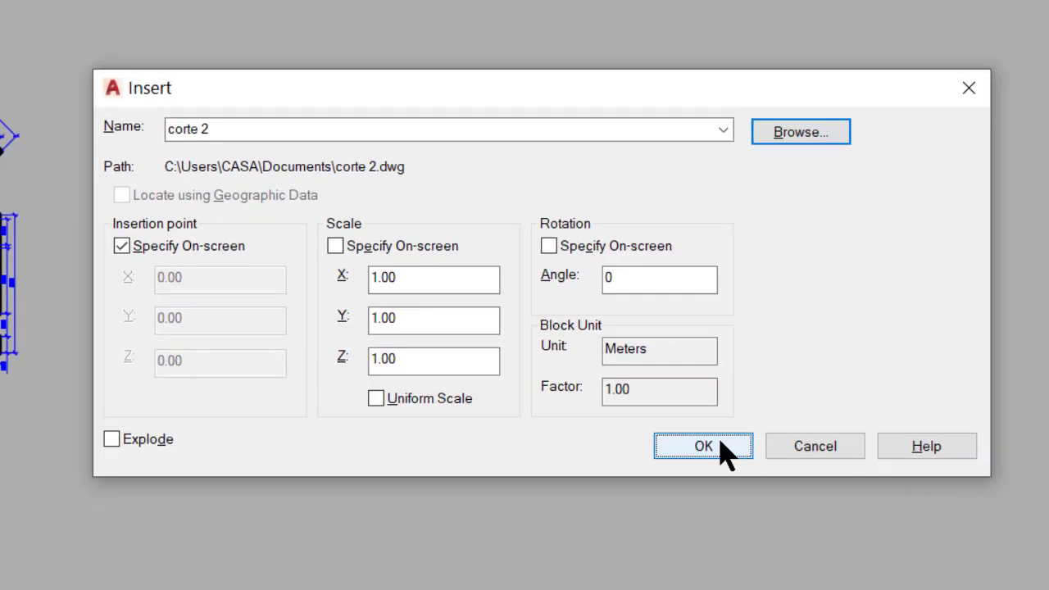
click(771, 487)
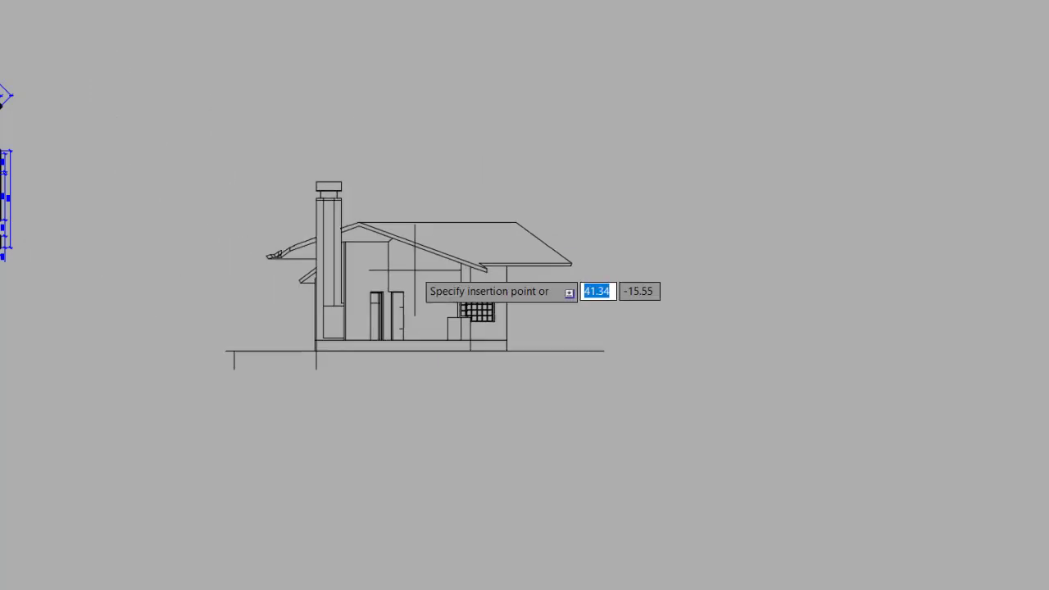
click(470, 286)
scroll(535, 337, up, 4)
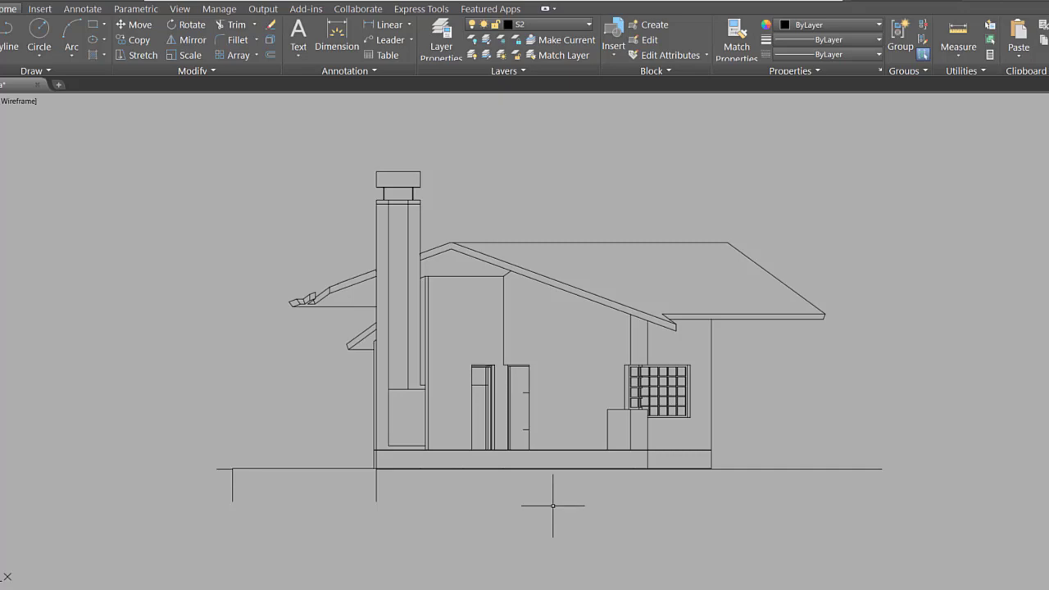
key(alt+Tab)
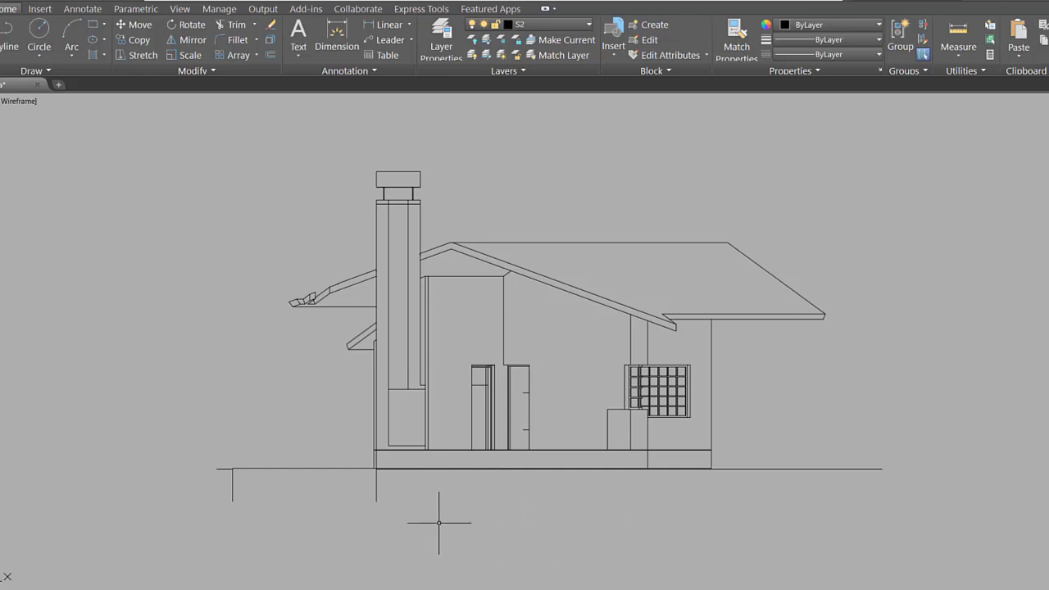
click(435, 507)
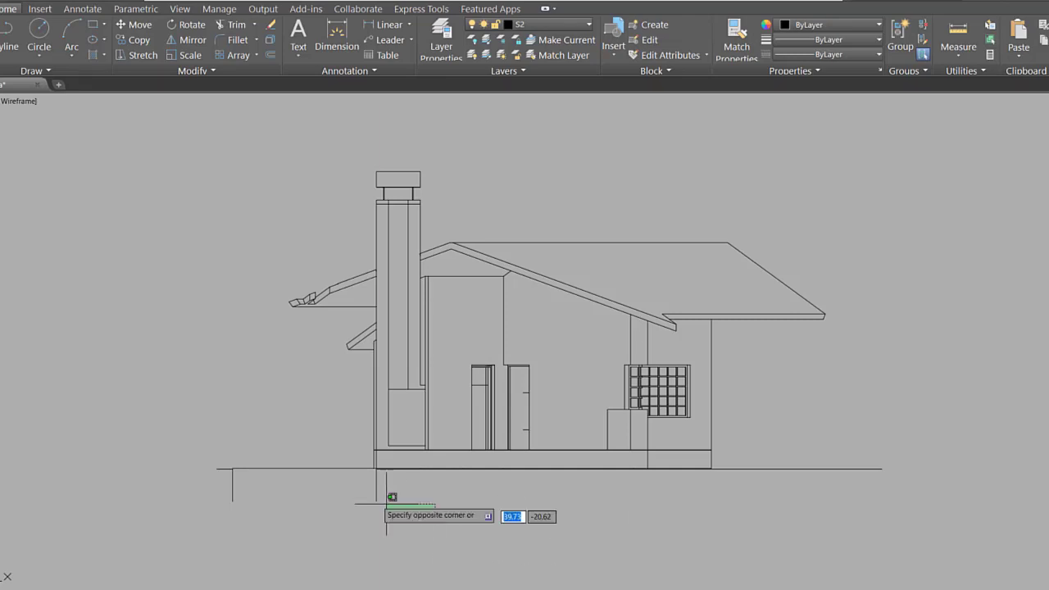
click(387, 504)
key(Escape)
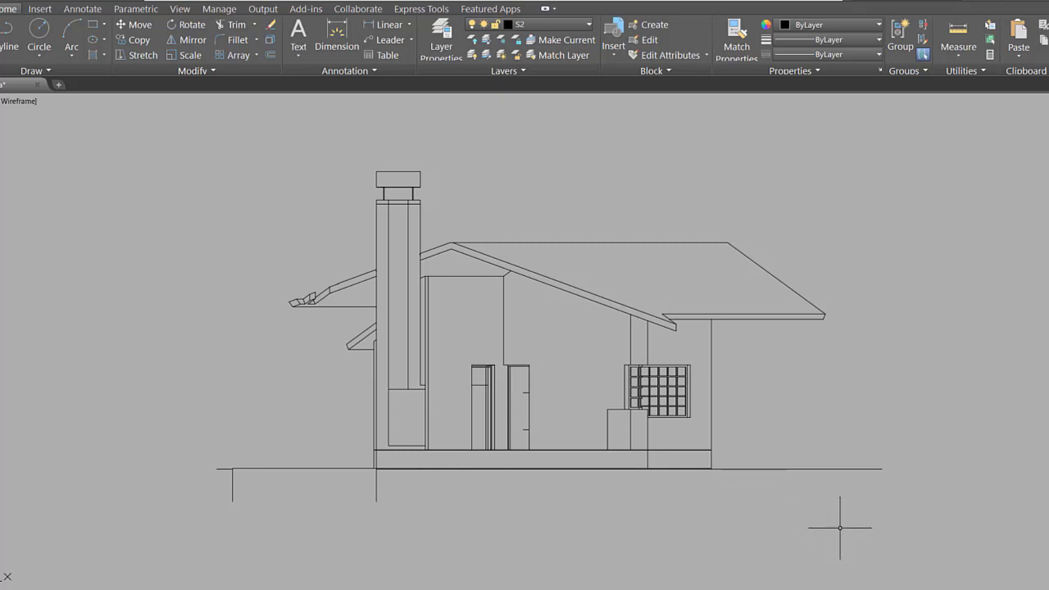
- Explode the inserted corte 2 section block into separate objects
text(explo)
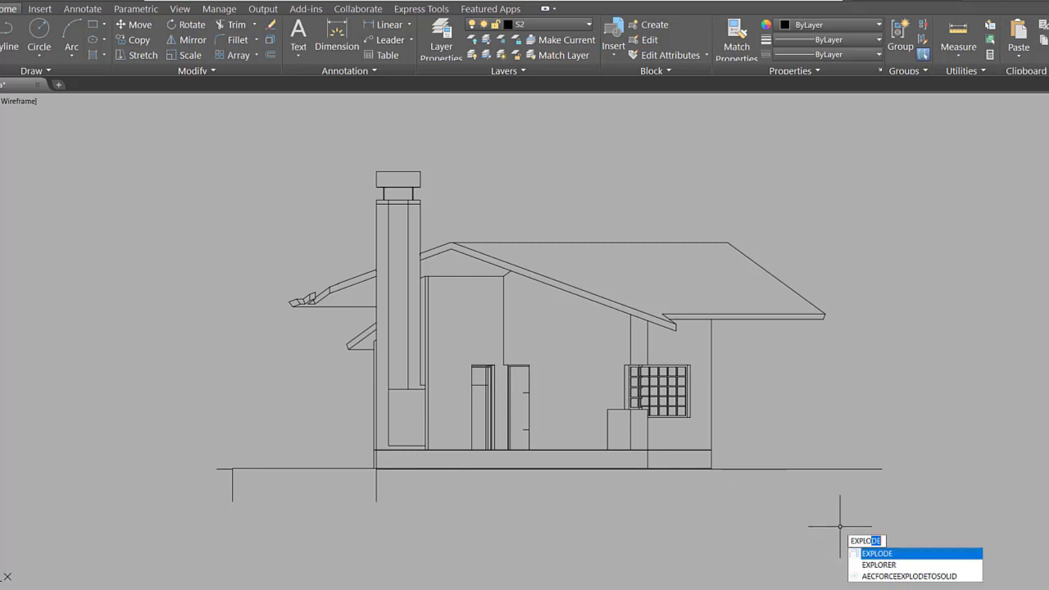
click(876, 554)
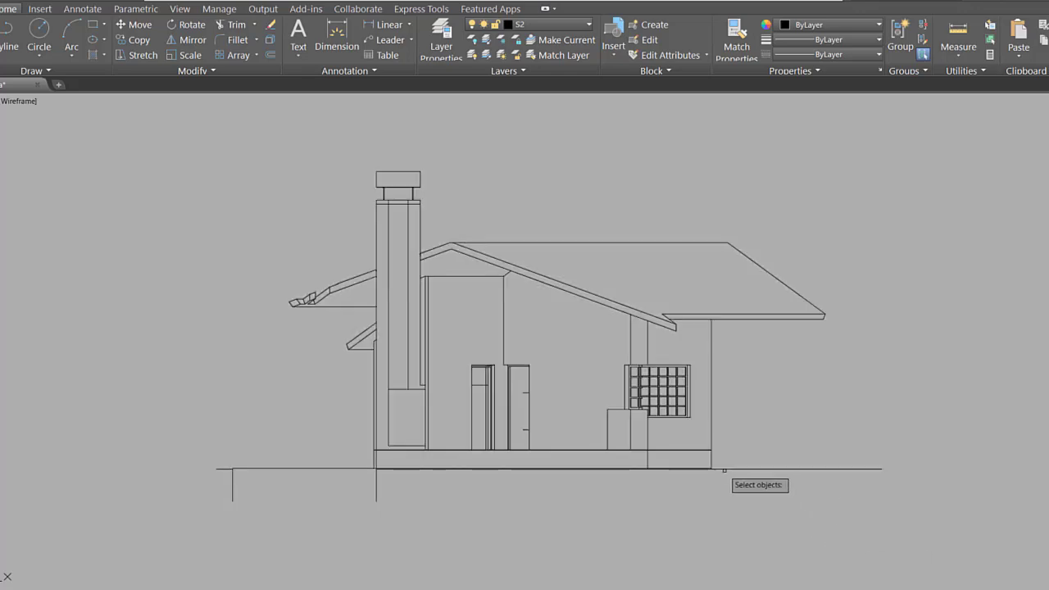
click(725, 469)
key(Return)
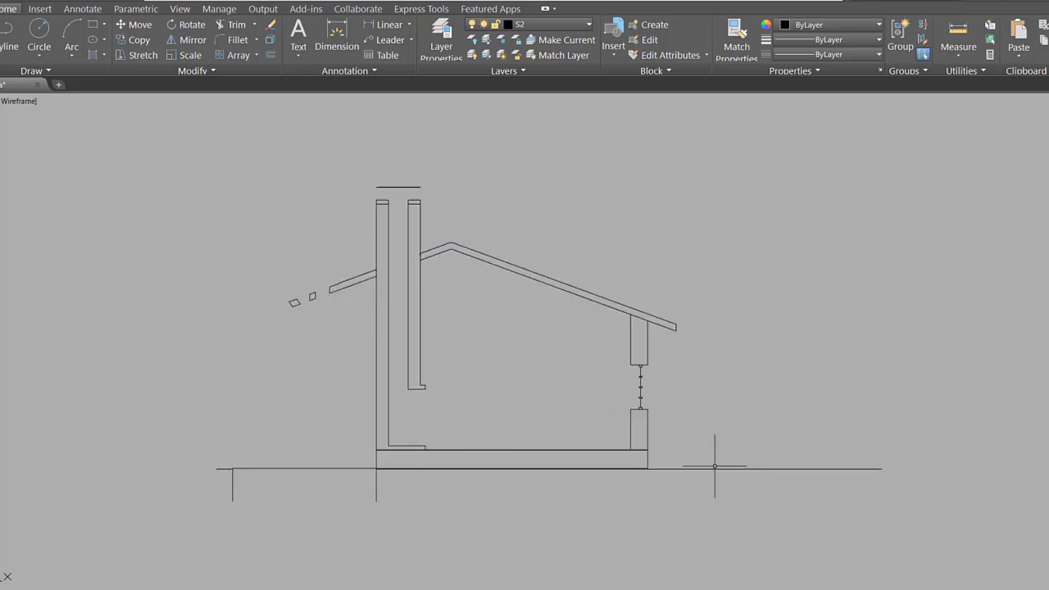
- Turn on layer 0 to show the rest of the corte 2 section's linework
scroll(603, 447, down, 4)
scroll(617, 430, up, 4)
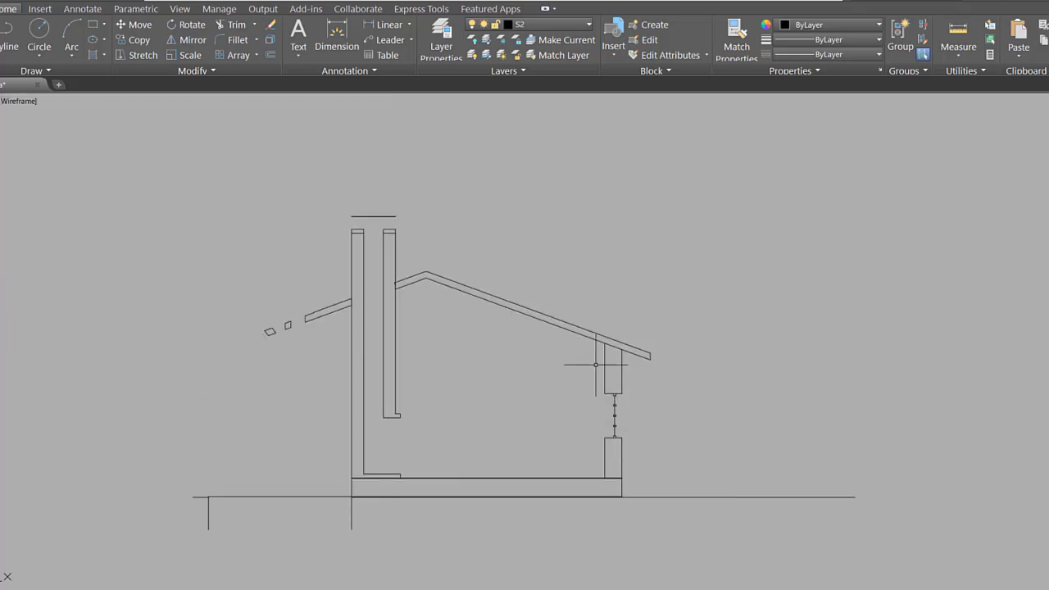
click(552, 25)
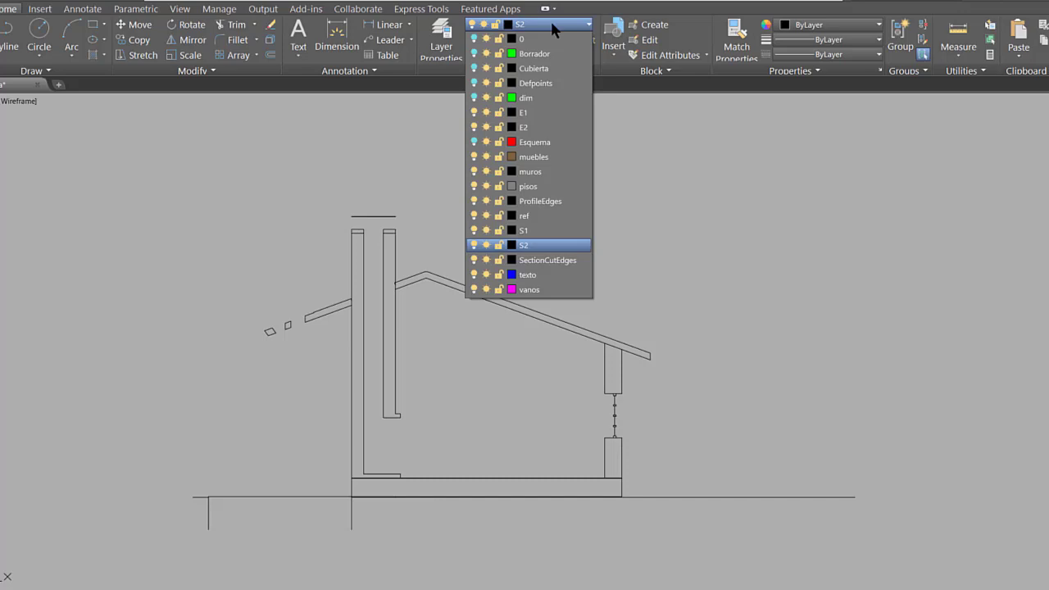
click(474, 39)
click(755, 258)
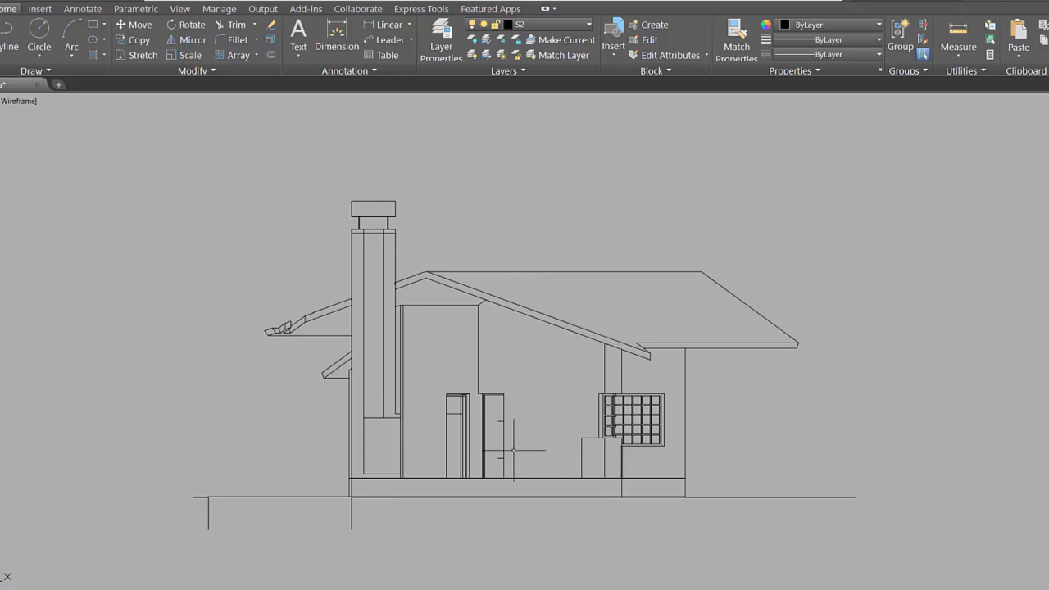
- Select the whole corte 2 section and assign all its objects to layer S2
click(889, 556)
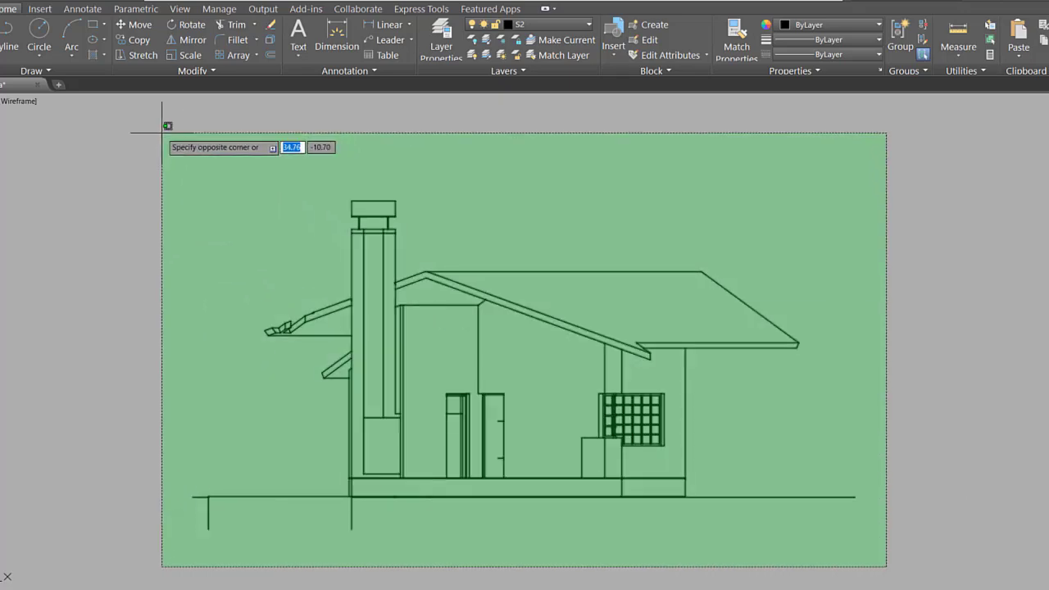
click(164, 122)
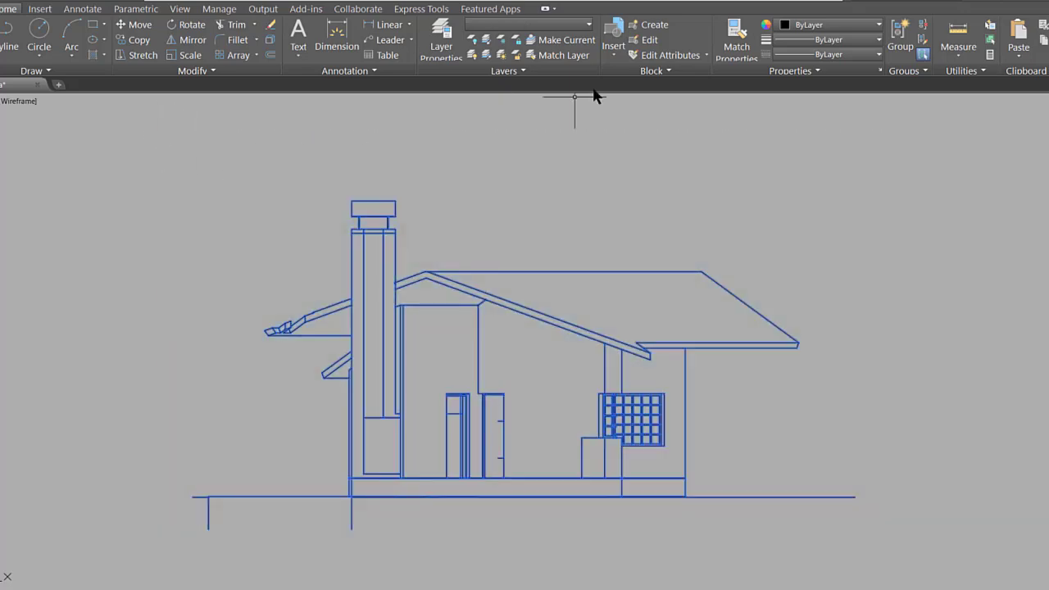
click(572, 25)
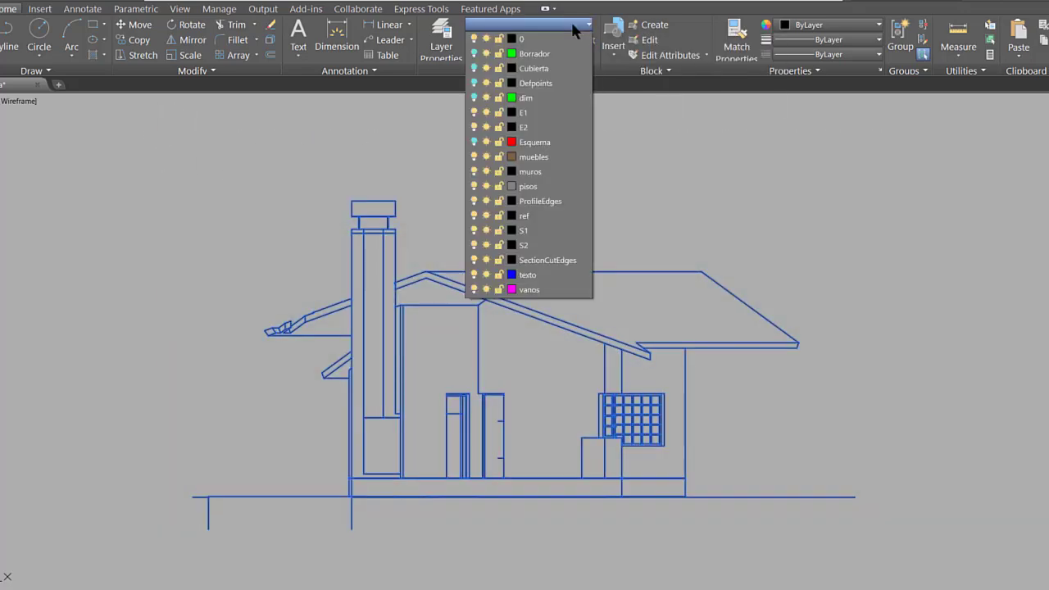
click(529, 246)
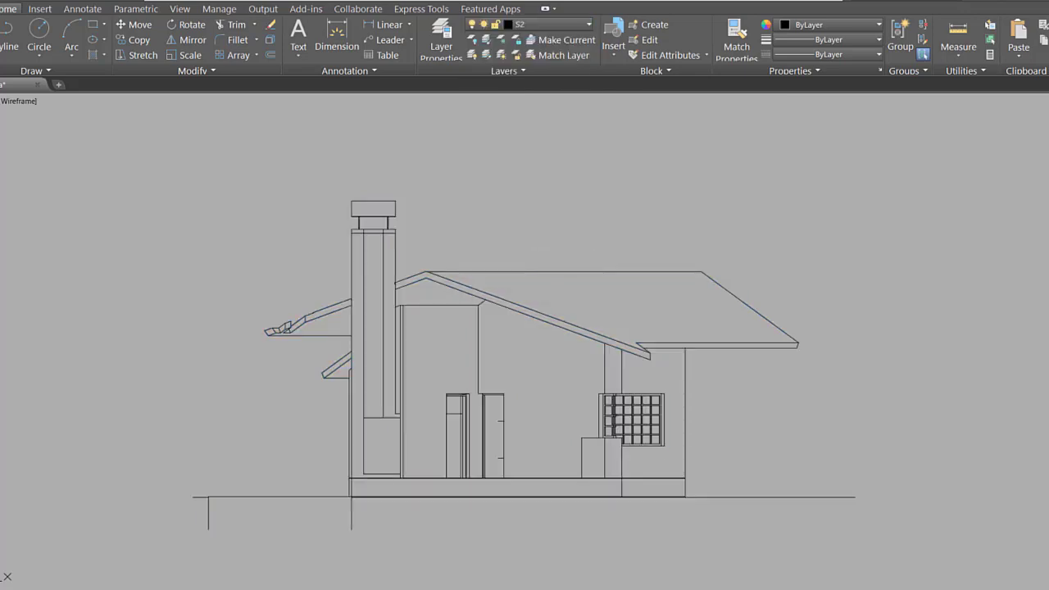
- Check the Sección 2 view in SketchUp, return to AutoCAD and delete the two stray vertical lines below the ground line
key(alt+Tab)
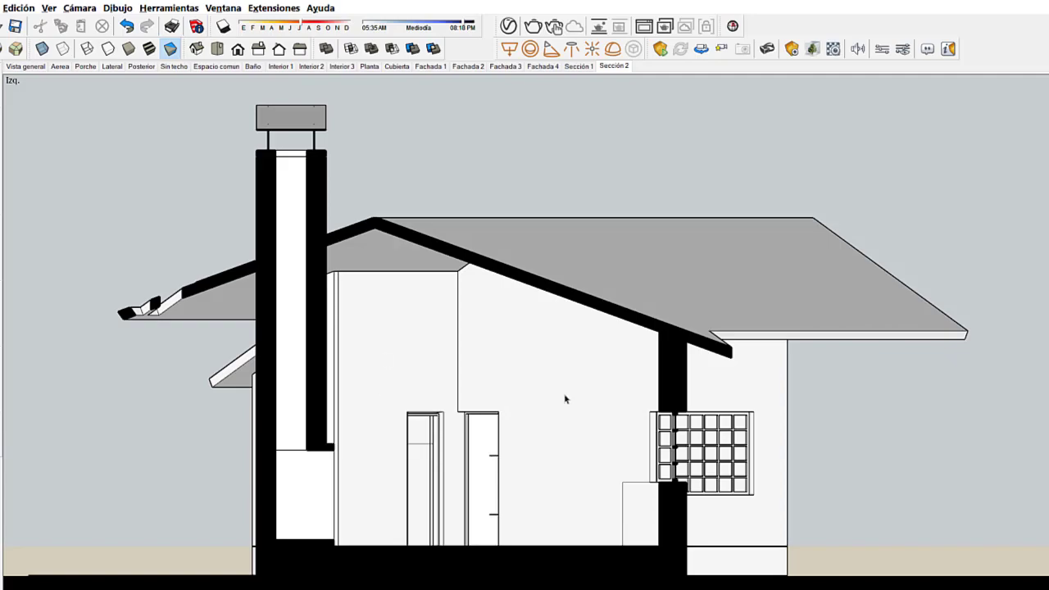
key(alt+Tab)
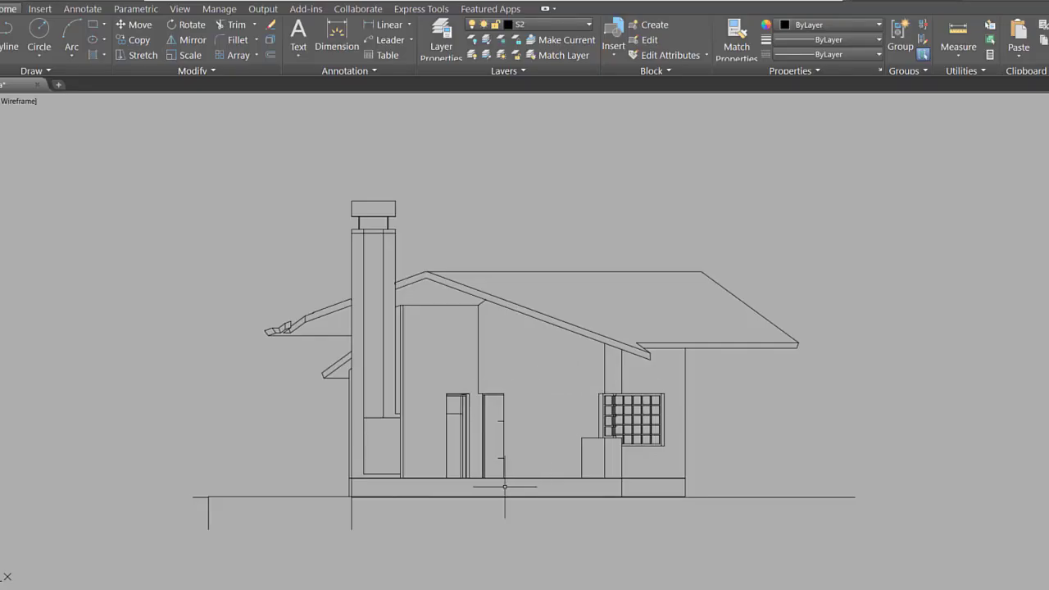
click(221, 523)
click(181, 511)
key(Delete)
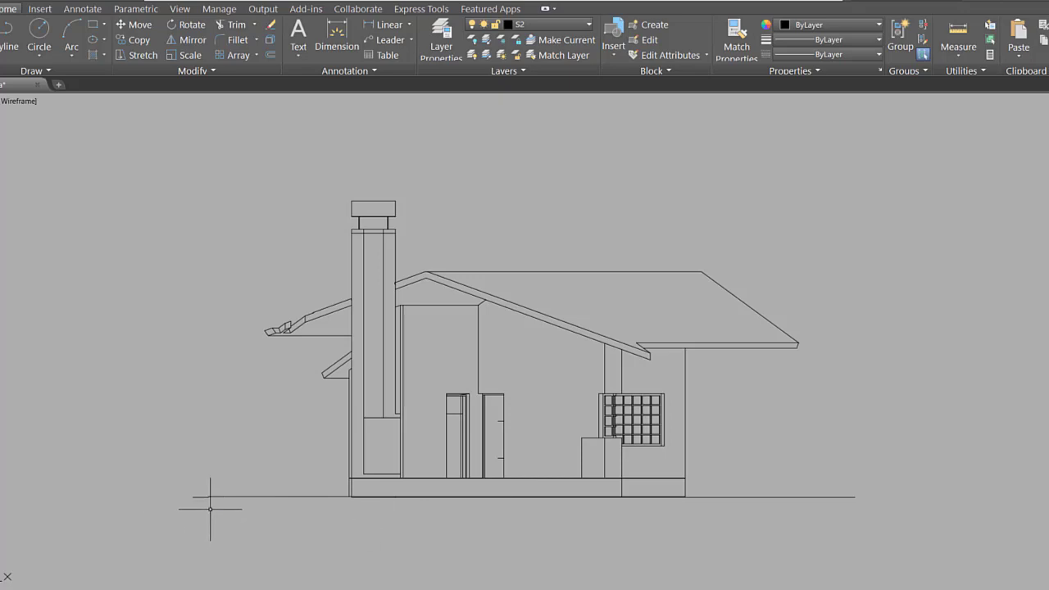
- Draw a polyline from one end of the ground line, down, across about 16.48 units and up to the other end
text(pl)
key(Return)
click(193, 497)
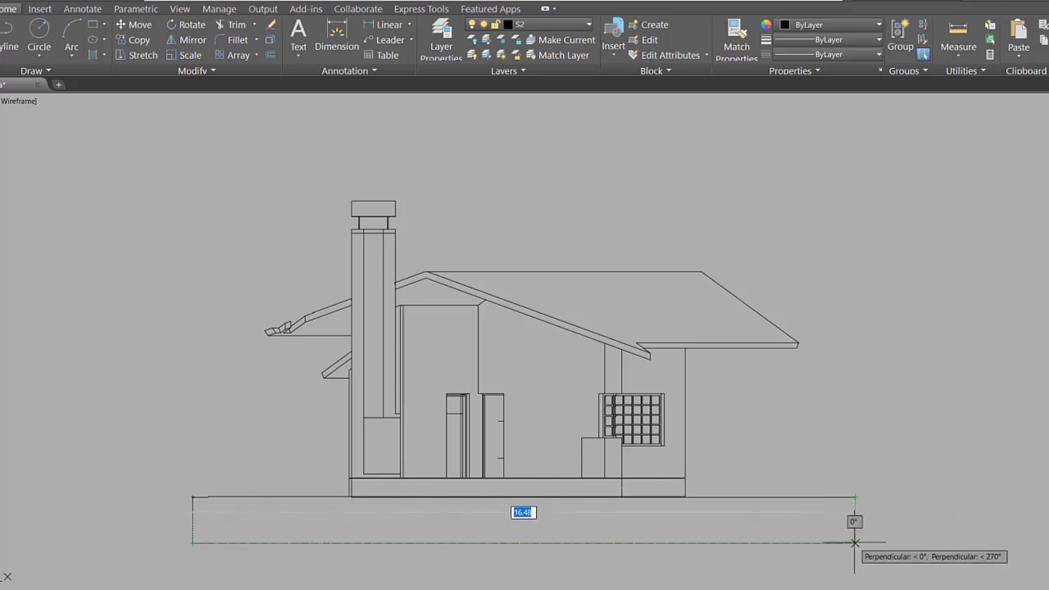
click(854, 541)
click(855, 497)
key(Return)
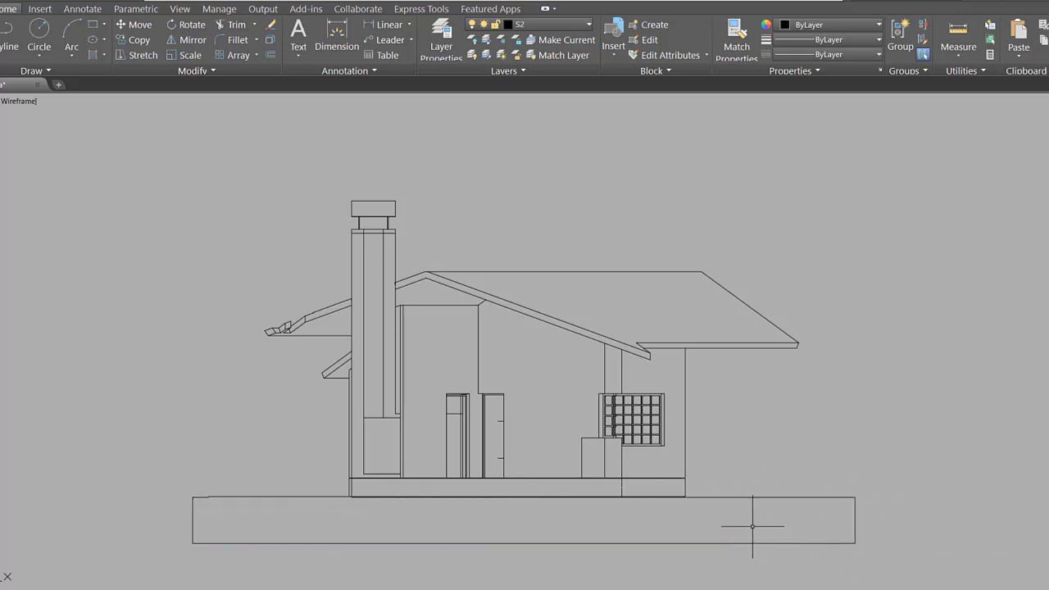
- Delete the short stray segments where the ridge side of the roof slab meets the chimney wall
middle_drag(752, 523, 759, 509)
scroll(611, 397, up, 2)
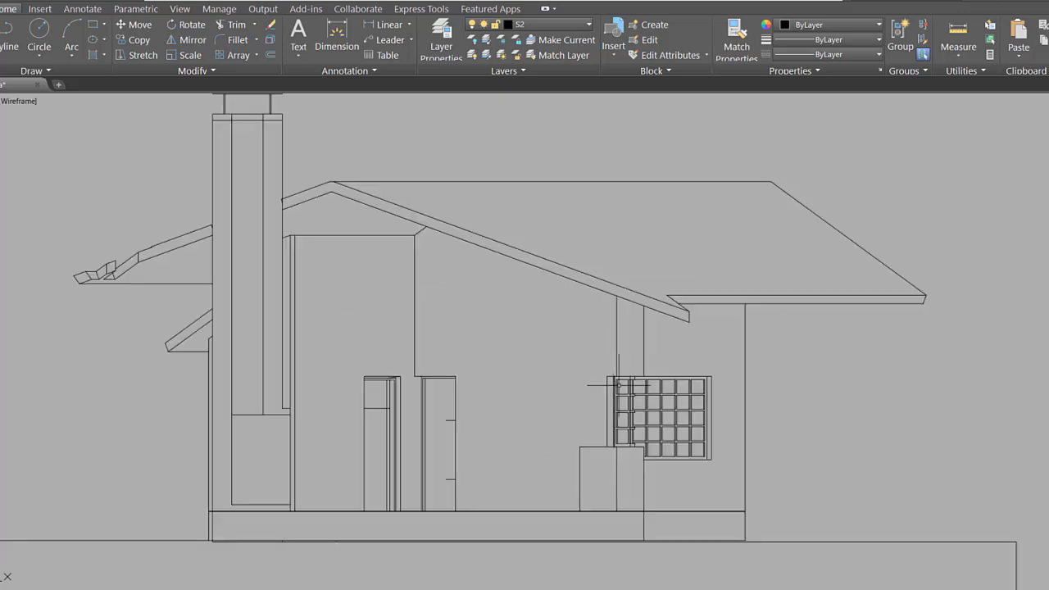
scroll(360, 385, up, 2)
scroll(398, 449, down, 2)
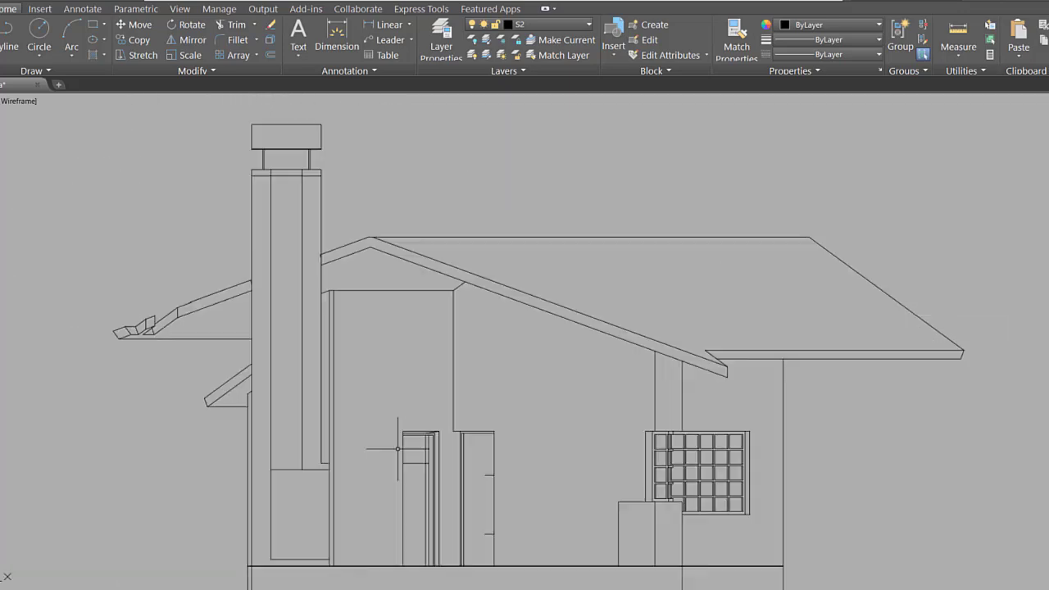
middle_drag(351, 279, 398, 344)
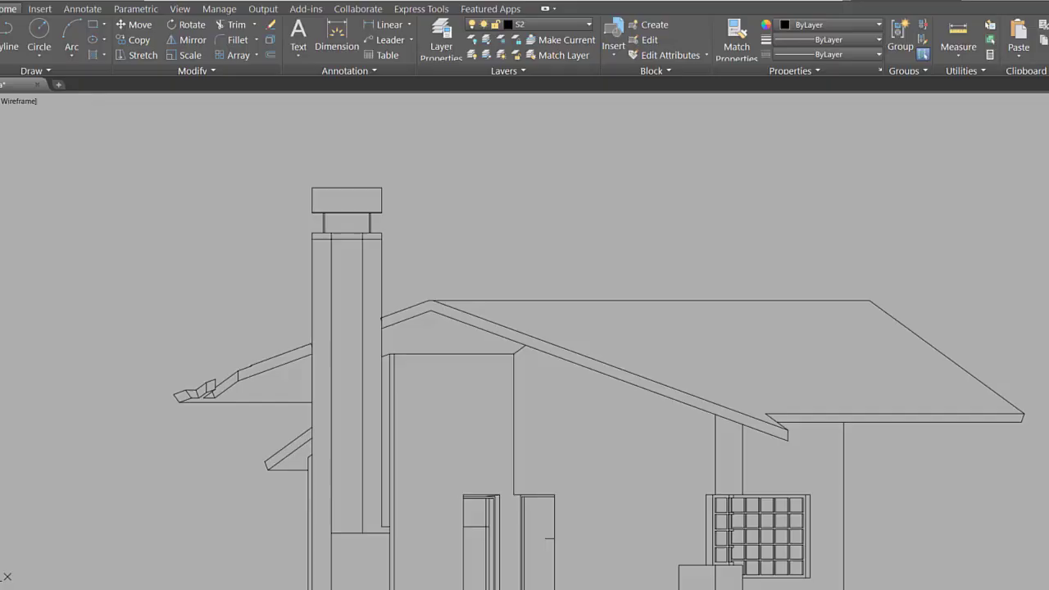
scroll(364, 304, up, 5)
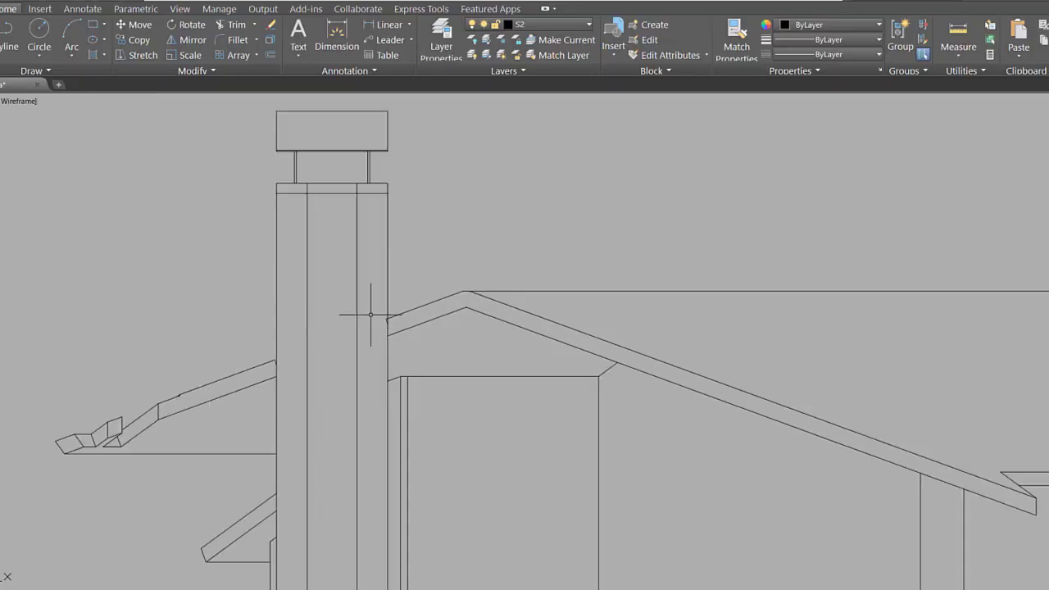
click(427, 352)
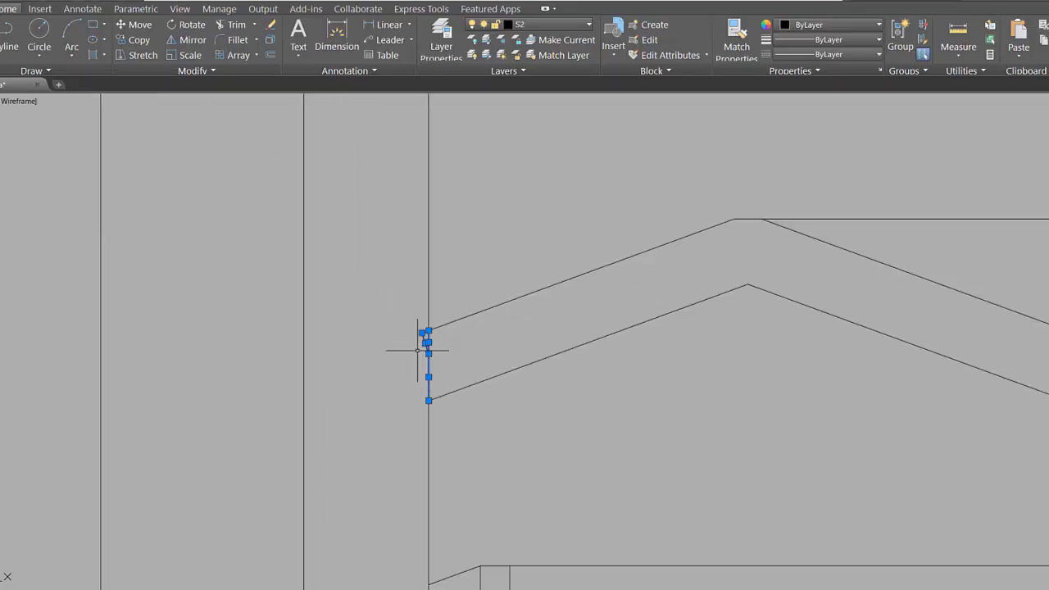
key(Delete)
scroll(422, 343, up, 2)
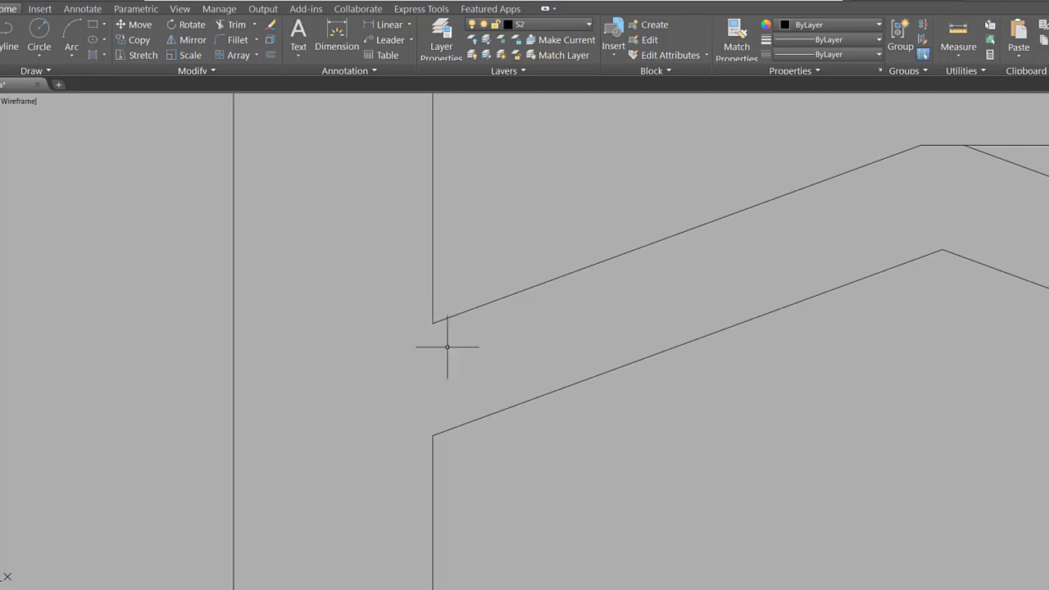
- Examine the chimney, the lower eave and the overall section outline for remaining linework errors
scroll(448, 348, down, 6)
mouse_move(337, 408)
middle_down()
mouse_move(426, 344)
mouse_move(455, 338)
middle_up()
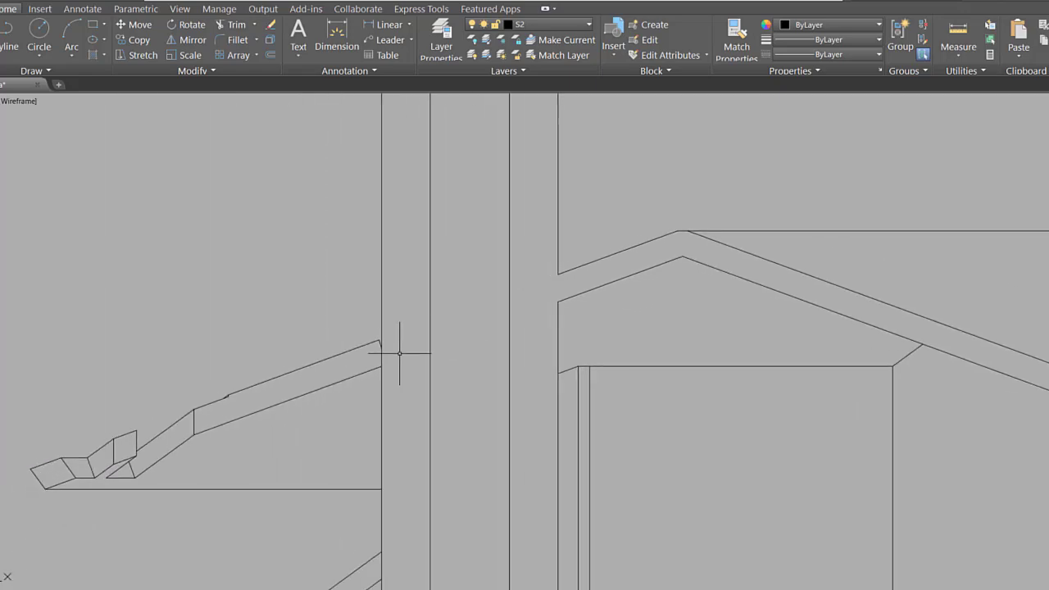
scroll(410, 355, down, 2)
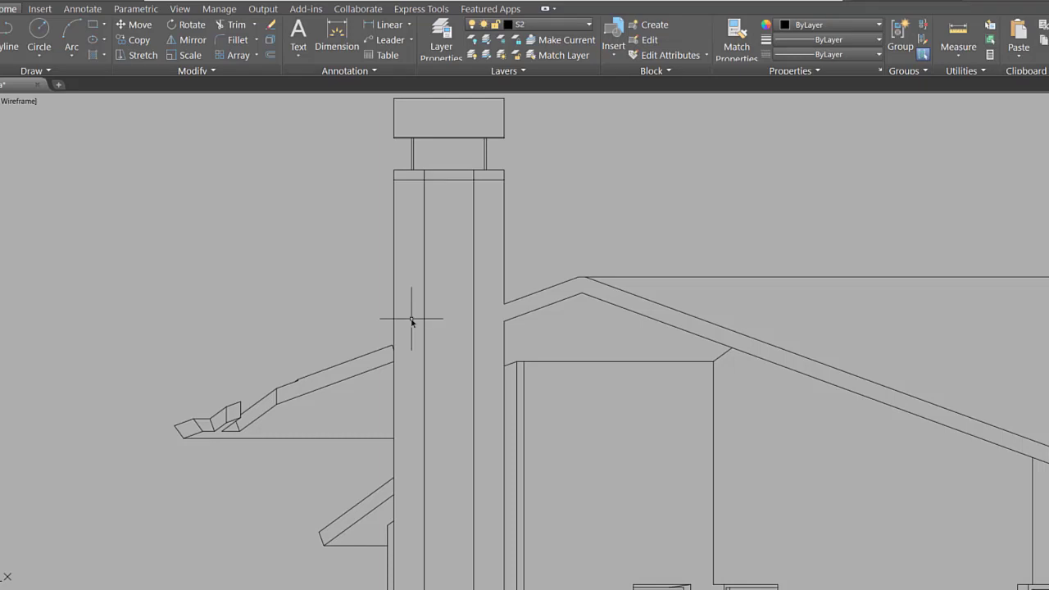
scroll(411, 318, down, 4)
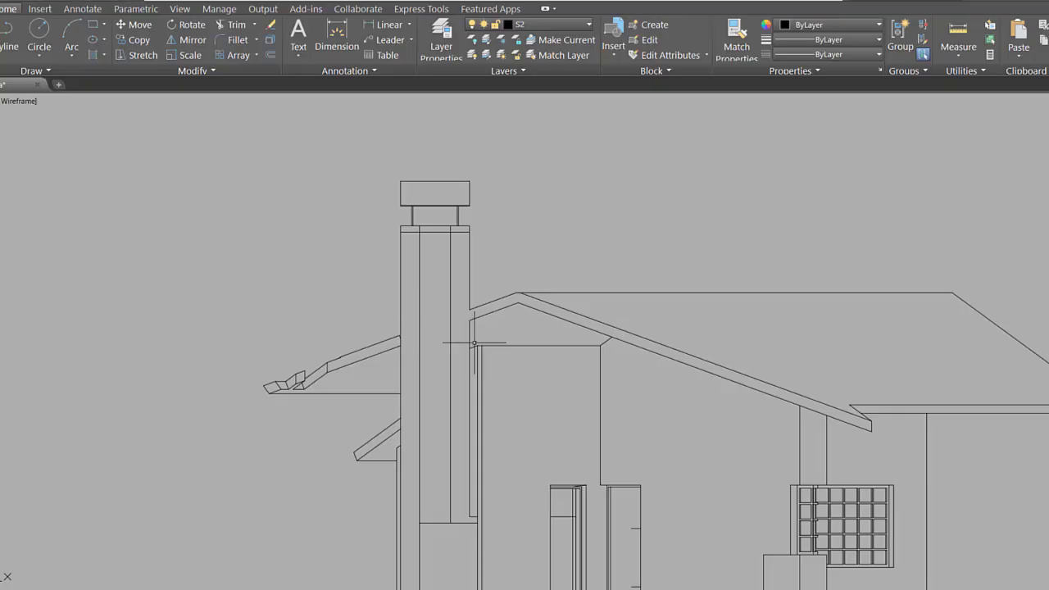
scroll(457, 300, down, 3)
scroll(456, 300, up, 3)
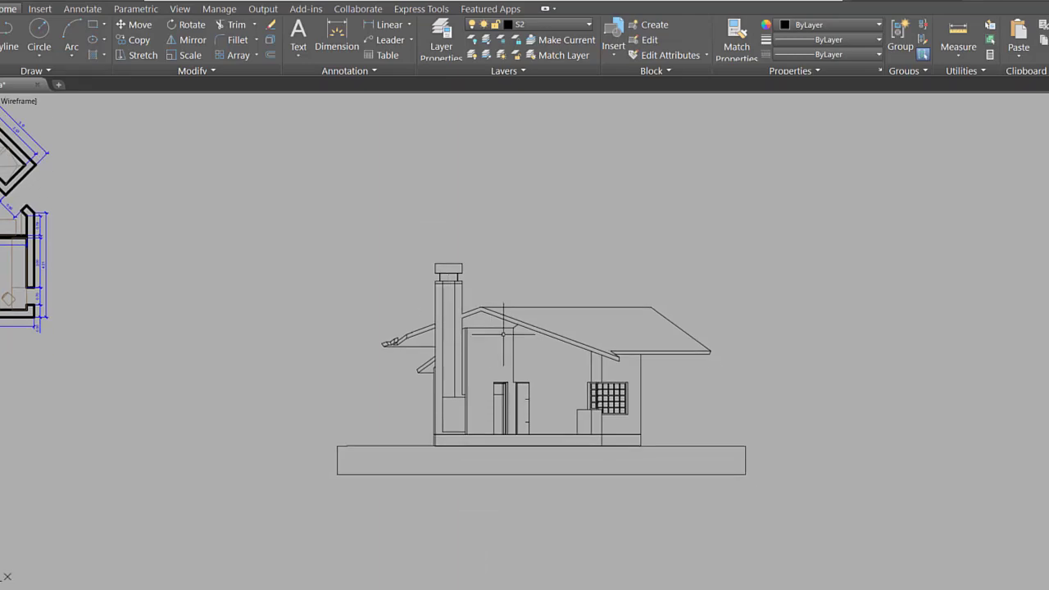
scroll(614, 459, up, 3)
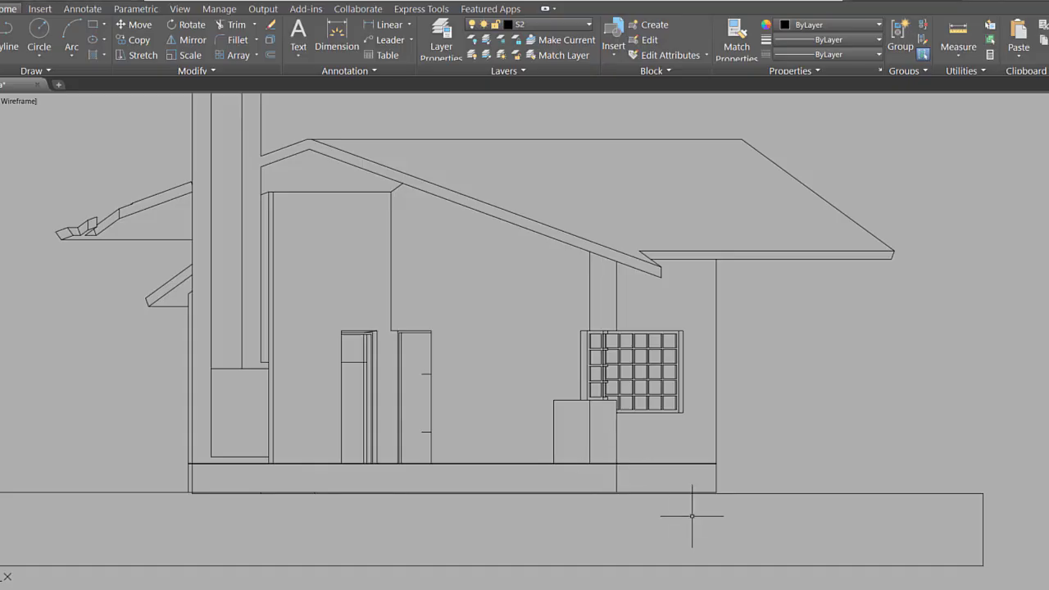
- Inspect how the cabin's foundation base meets the ground line, selecting the overlapping lines to check their extents
click(565, 492)
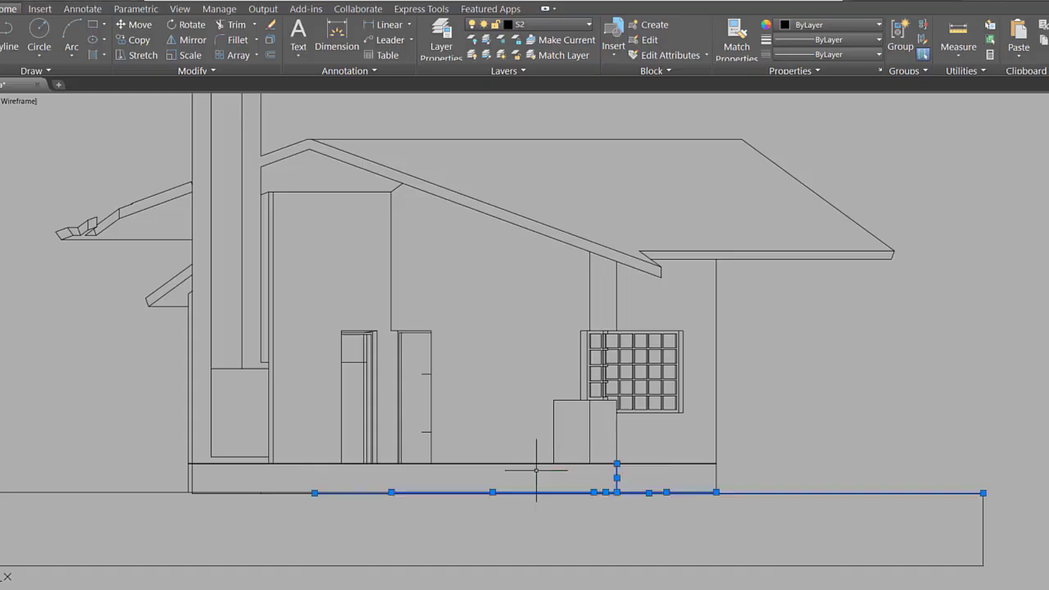
key(Escape)
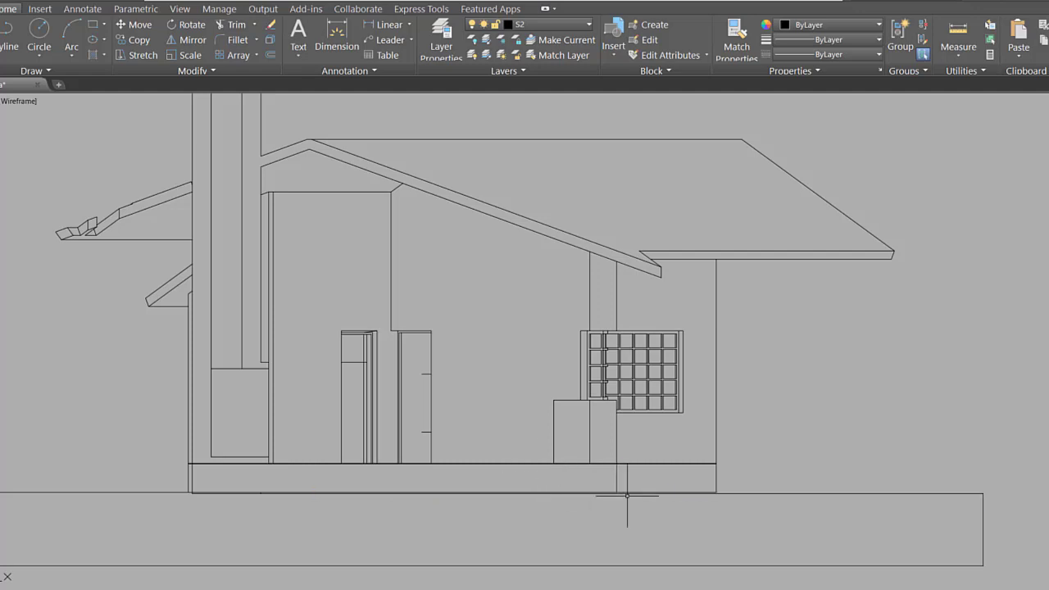
scroll(703, 492, up, 3)
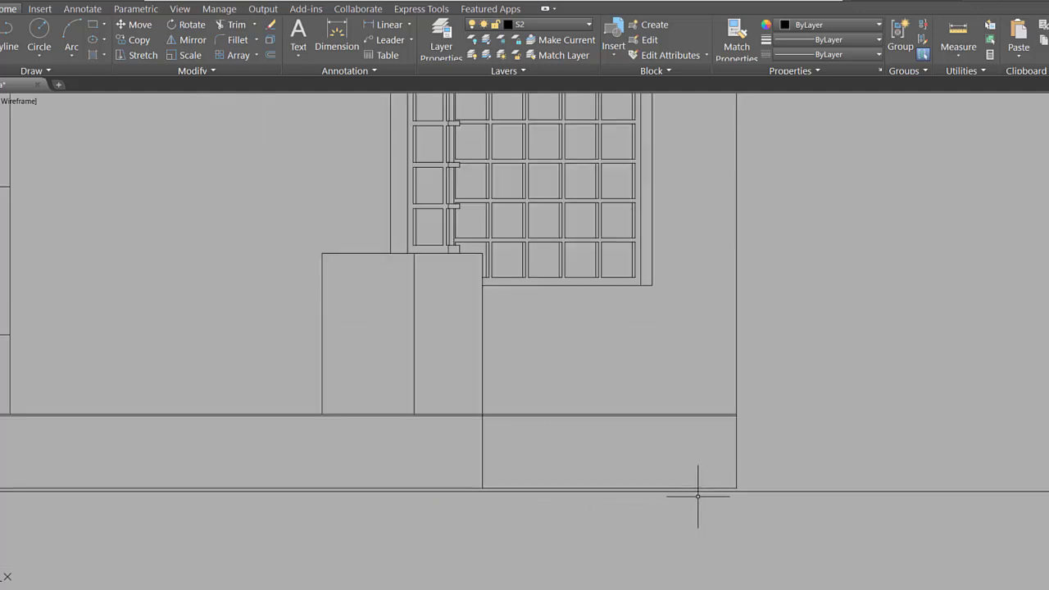
scroll(702, 492, down, 3)
scroll(799, 466, up, 1)
middle_drag(796, 465, 379, 477)
scroll(813, 457, up, 4)
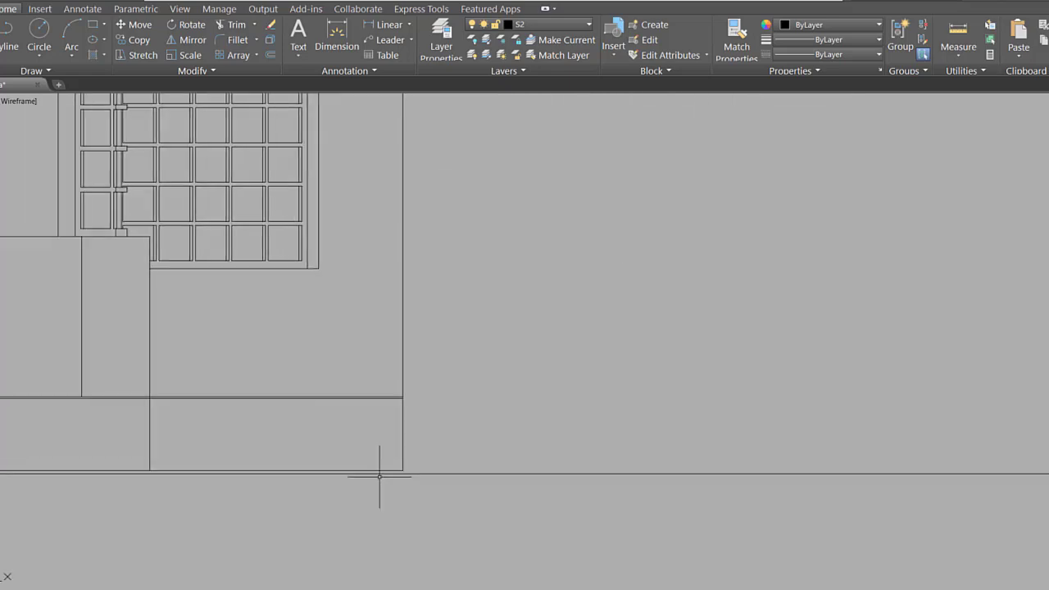
click(462, 473)
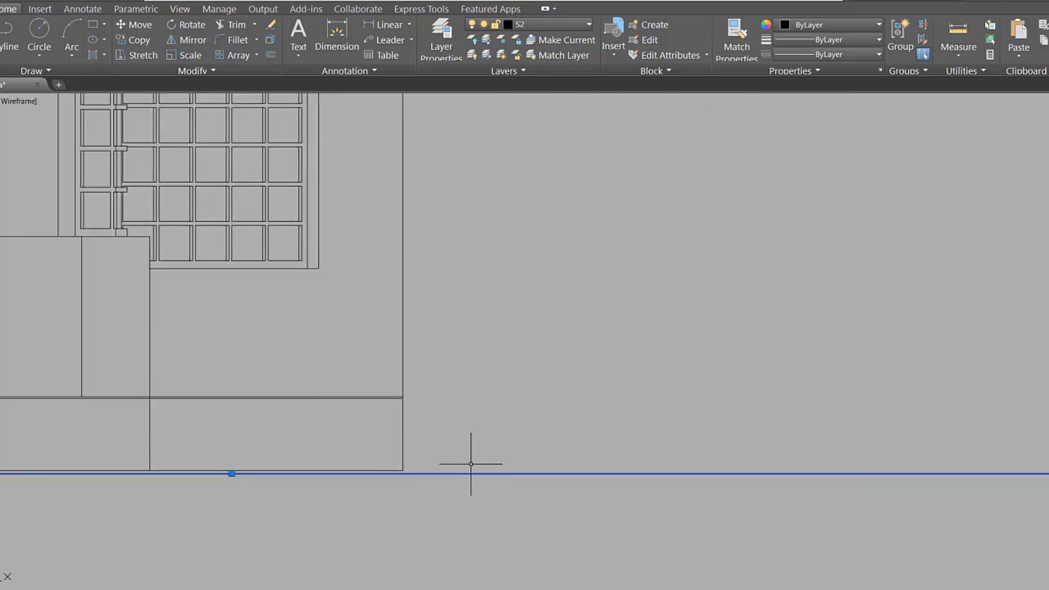
scroll(458, 464, down, 5)
scroll(436, 466, up, 4)
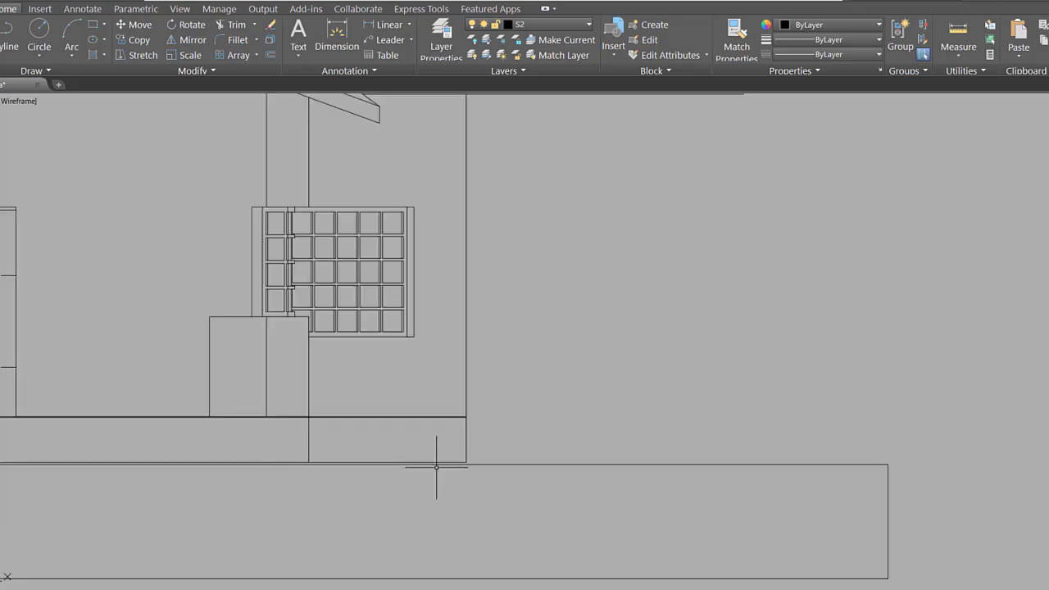
mouse_move(444, 466)
middle_down()
mouse_move(656, 443)
mouse_move(709, 484)
middle_up()
scroll(656, 442, down, 2)
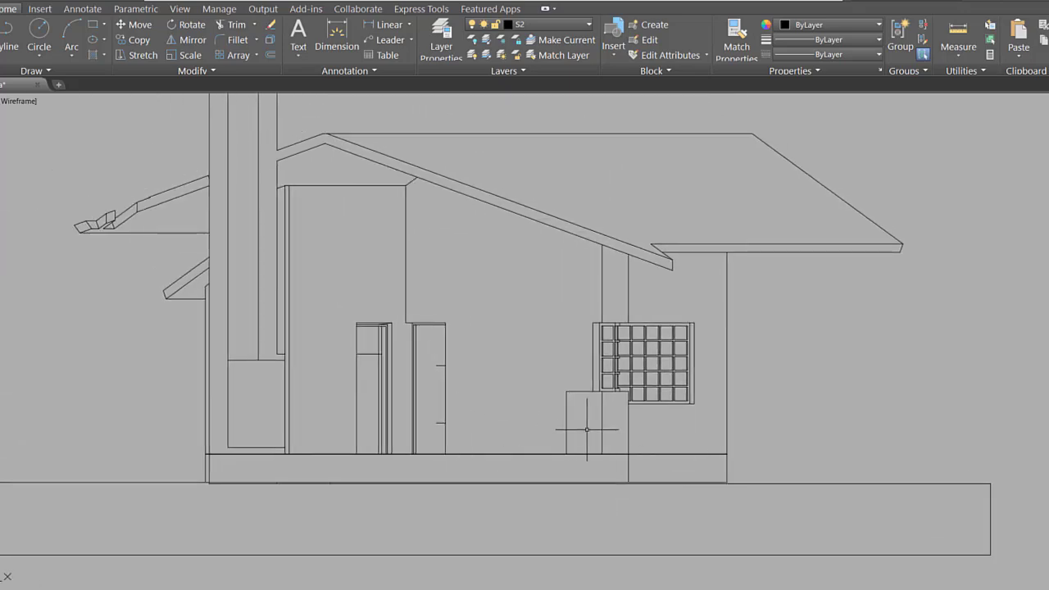
middle_drag(568, 426, 513, 427)
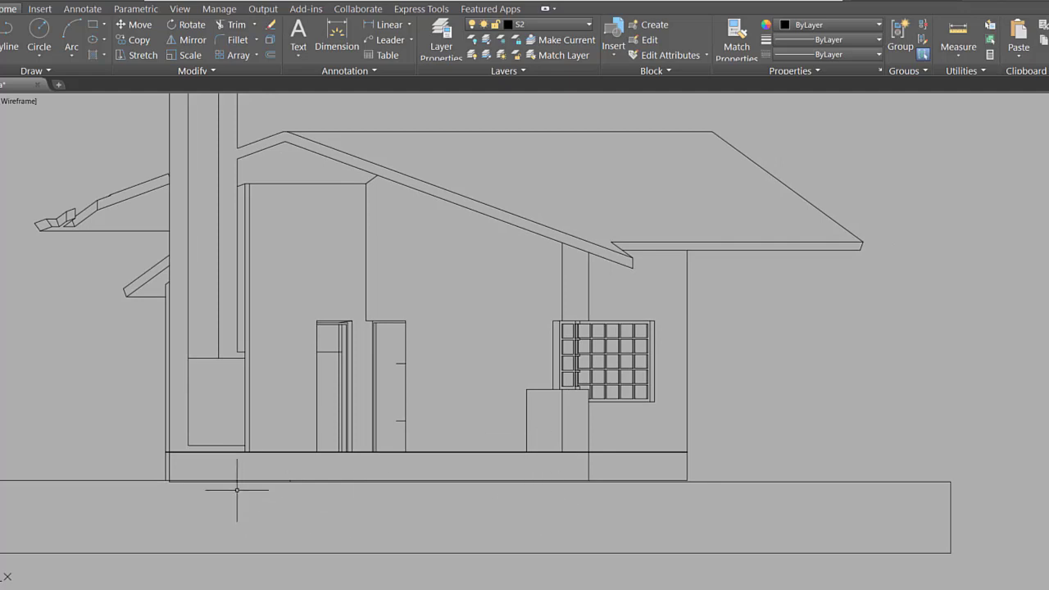
scroll(595, 491, up, 5)
scroll(646, 486, down, 5)
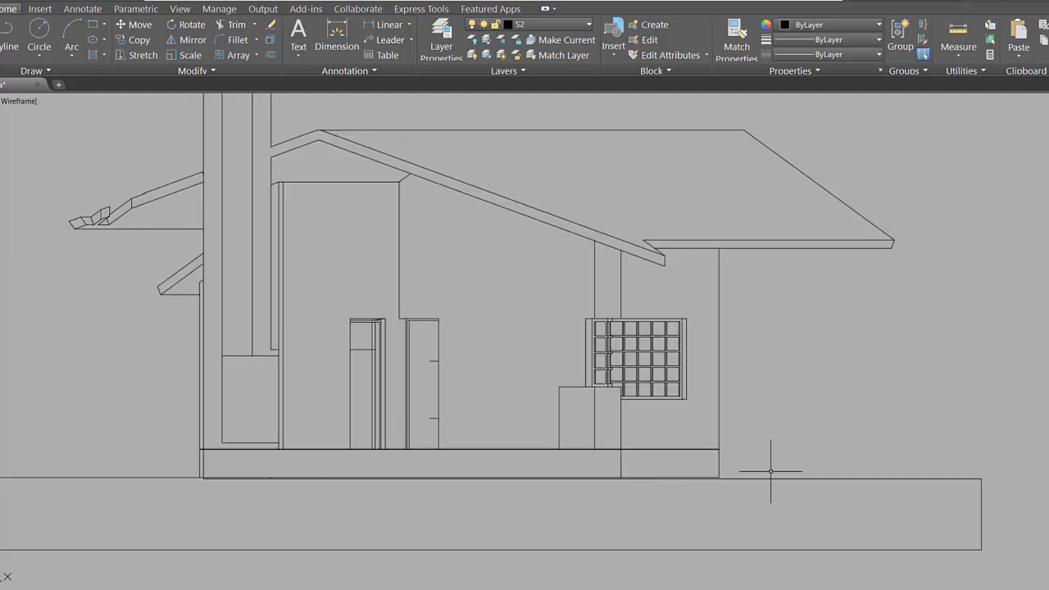
- Draw a line about 4.2 units long from the foundation's outer corner by the window wall to the upper corner of the ground outline
middle_drag(770, 471, 683, 481)
key(l)
key(Return)
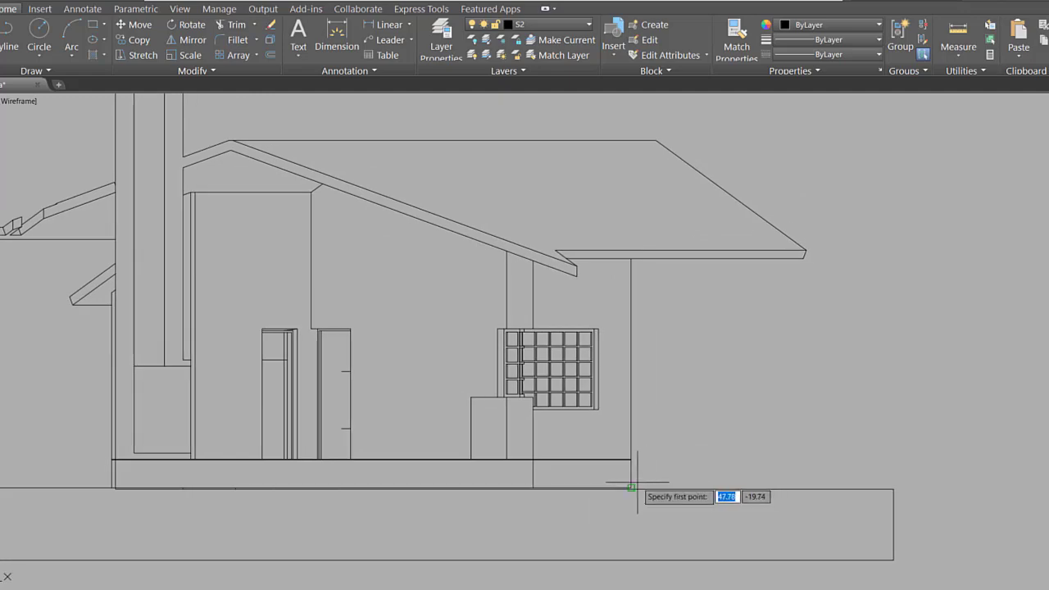
click(633, 486)
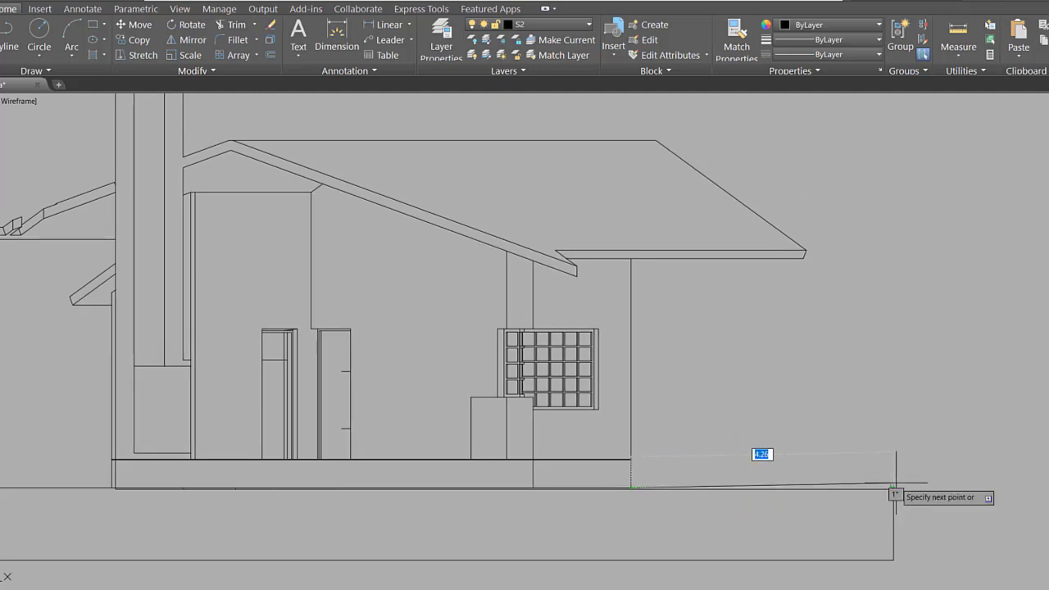
scroll(896, 483, up, 6)
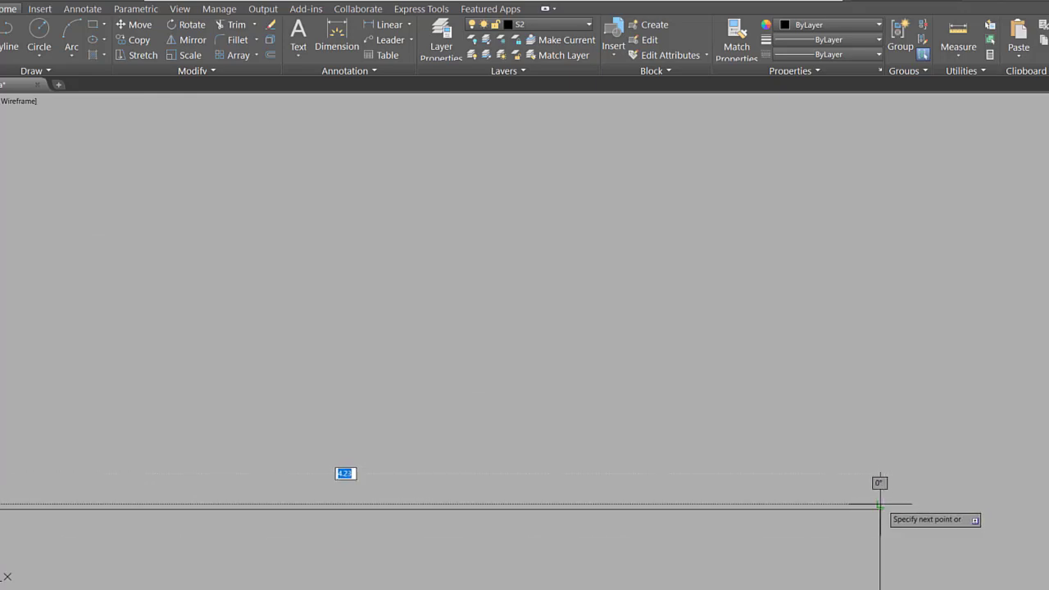
click(879, 505)
scroll(876, 516, down, 5)
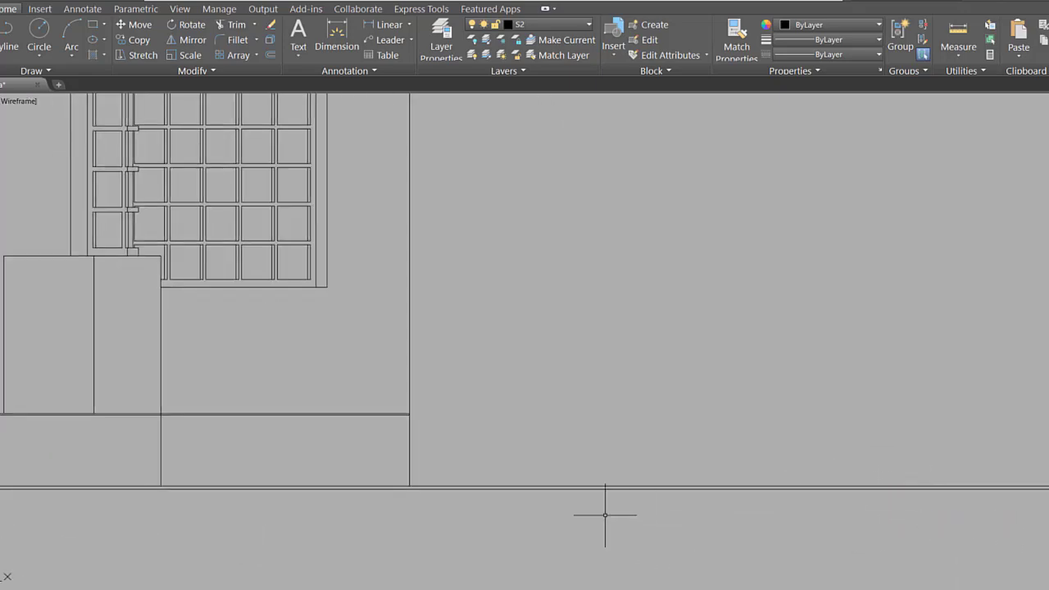
- Delete the redundant lower ground line running just below the new line at the foundation's base
scroll(486, 491, up, 2)
middle_drag(485, 492, 853, 457)
scroll(854, 457, down, 2)
scroll(827, 468, up, 2)
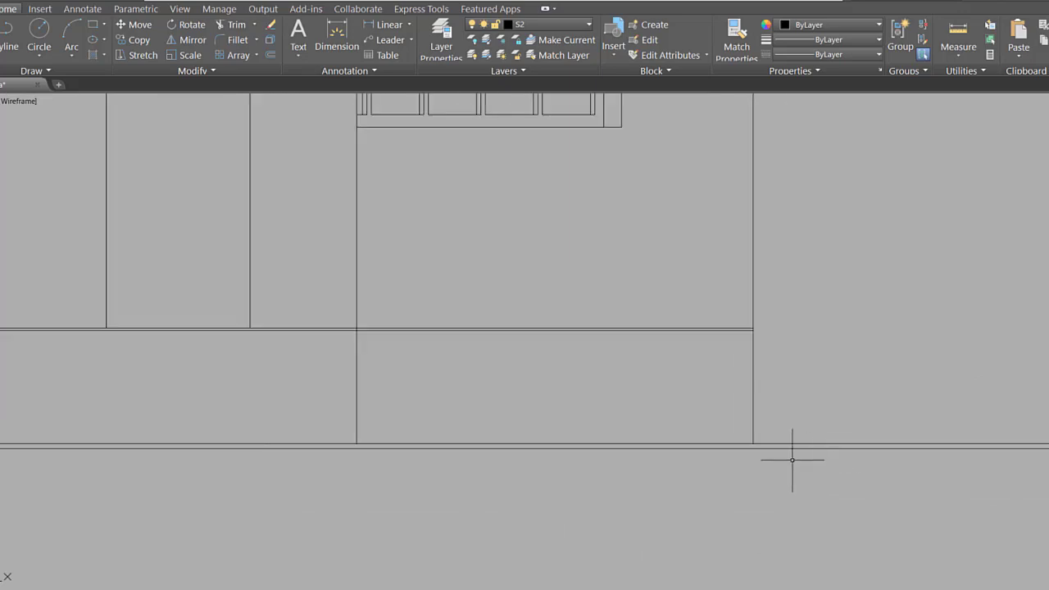
click(733, 446)
key(Escape)
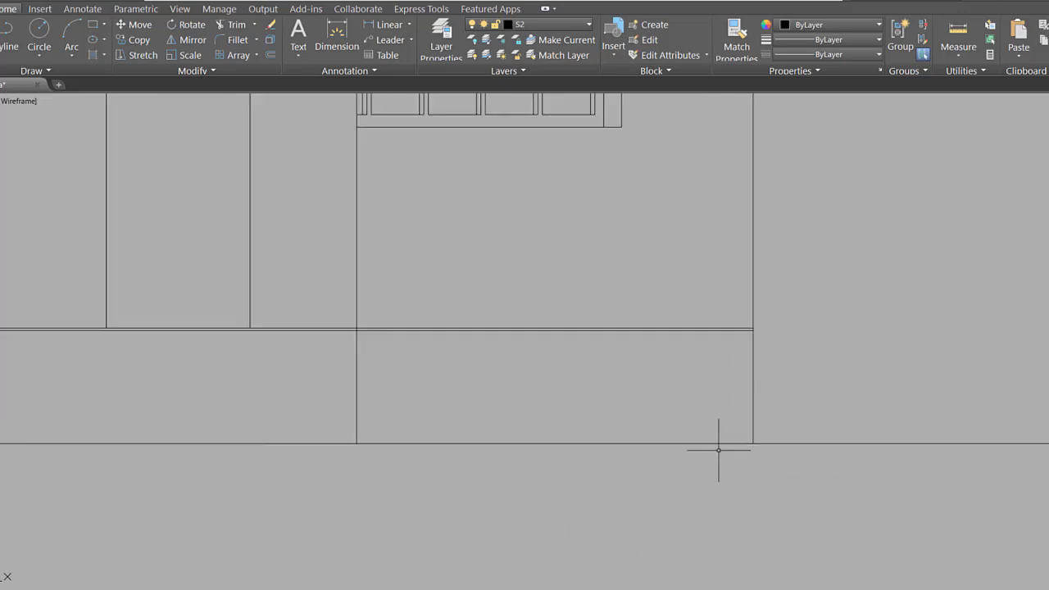
- Delete the foundation's base lines and the vertical dividing line beneath the floor between the chimney and the window wall
scroll(479, 452, down, 2)
middle_drag(479, 452, 760, 450)
click(773, 463)
click(196, 416)
key(Delete)
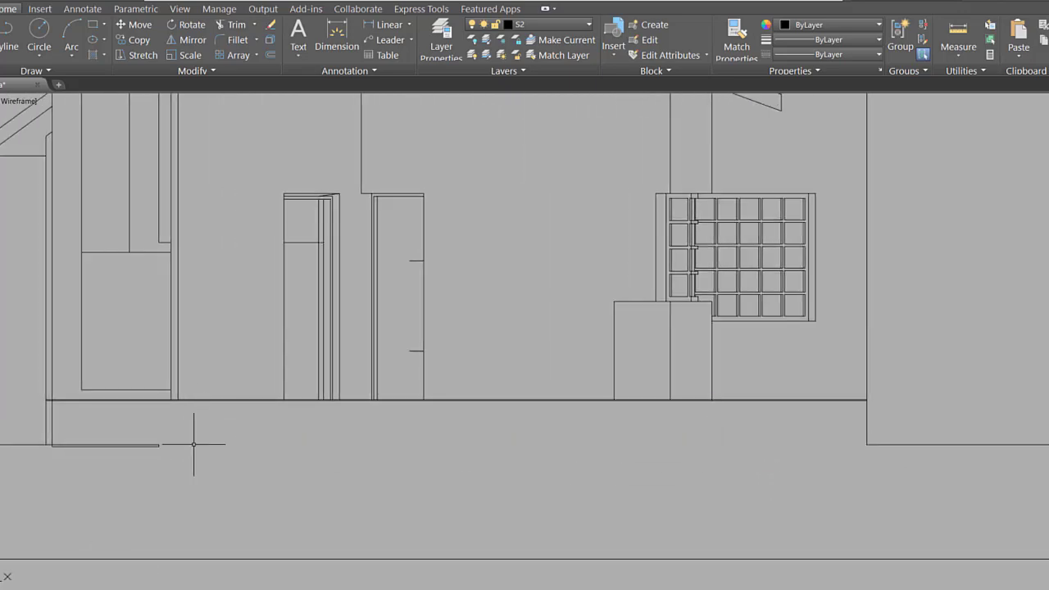
- Delete the leftover base segments beside the chimney and the short stubs below the ground line at its outer wall
middle_drag(193, 444, 480, 468)
click(480, 468)
click(347, 450)
scroll(358, 448, up, 4)
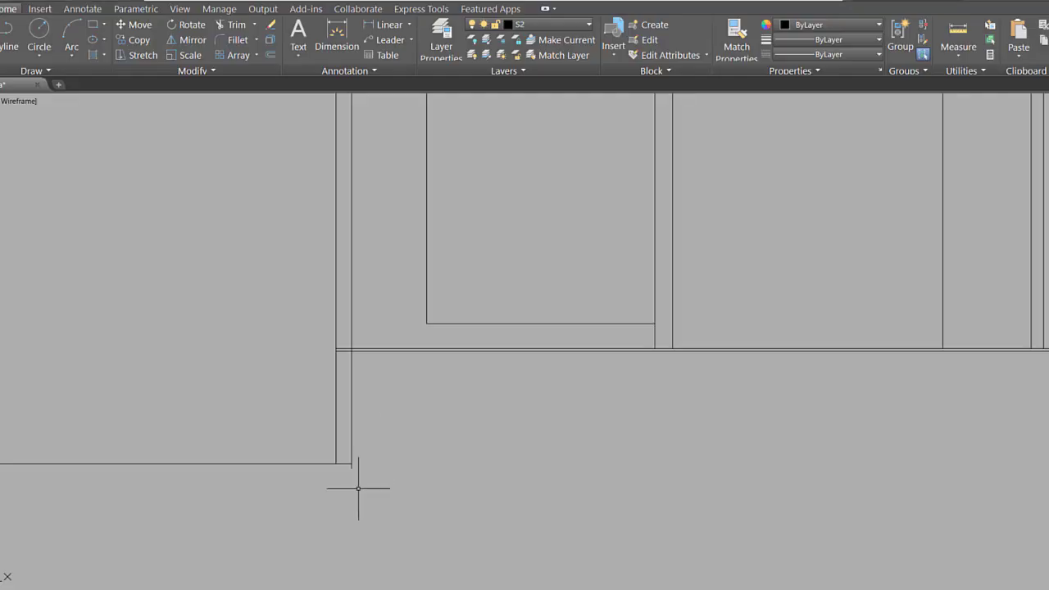
scroll(356, 480, up, 2)
click(347, 410)
click(338, 419)
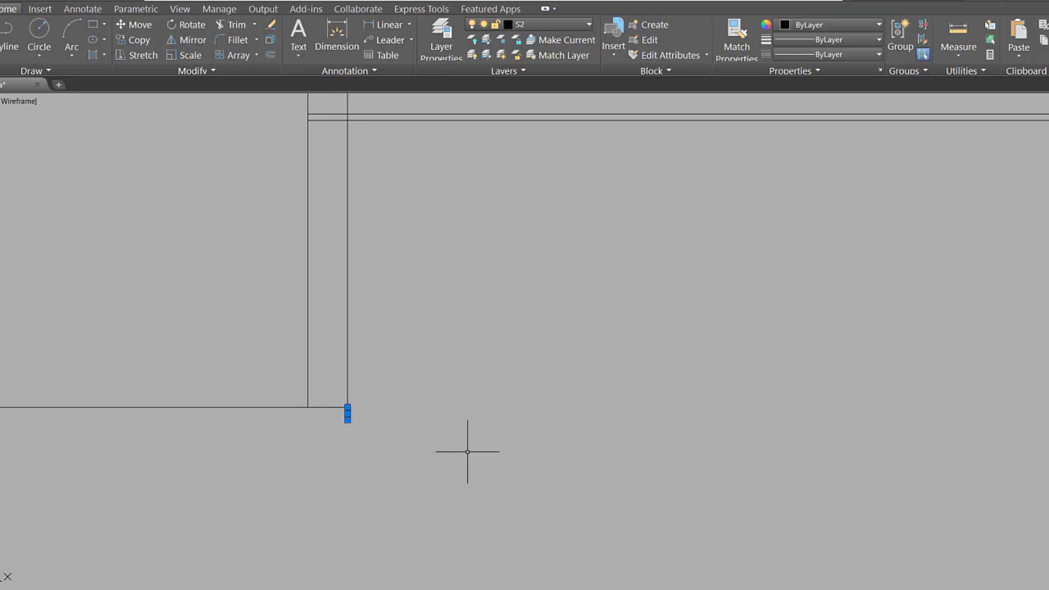
- Hatch the closed ground and foundation area below the cabin floor
scroll(467, 451, down, 8)
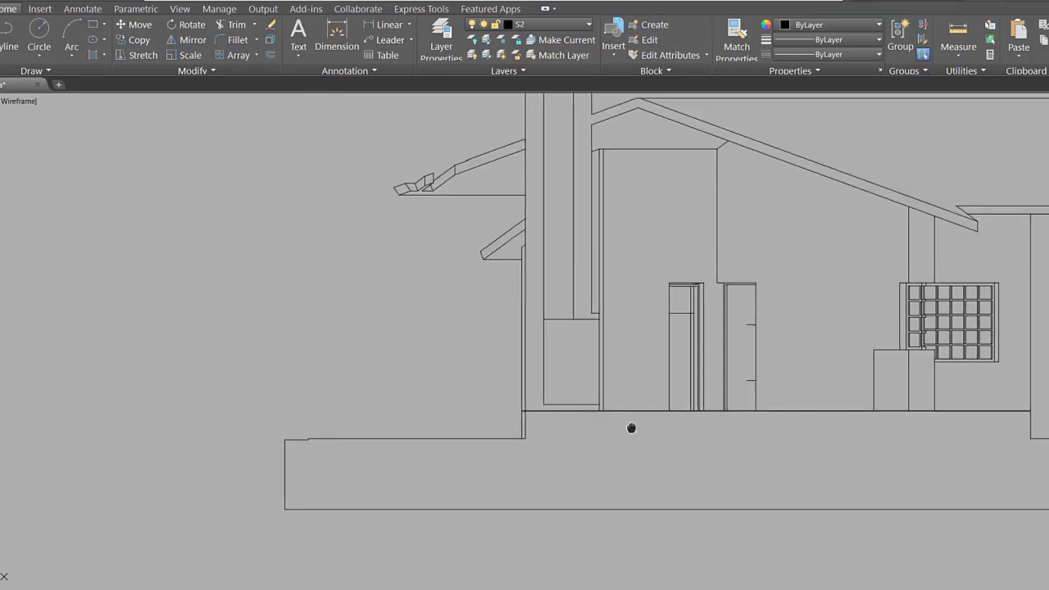
middle_drag(472, 472, 439, 457)
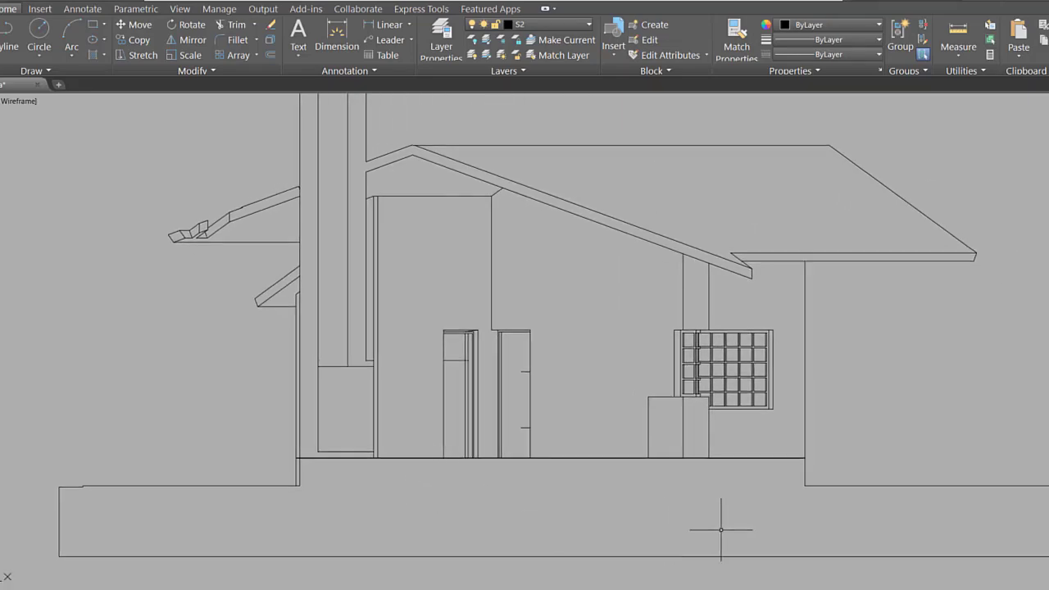
scroll(718, 529, down, 2)
middle_drag(703, 527, 632, 498)
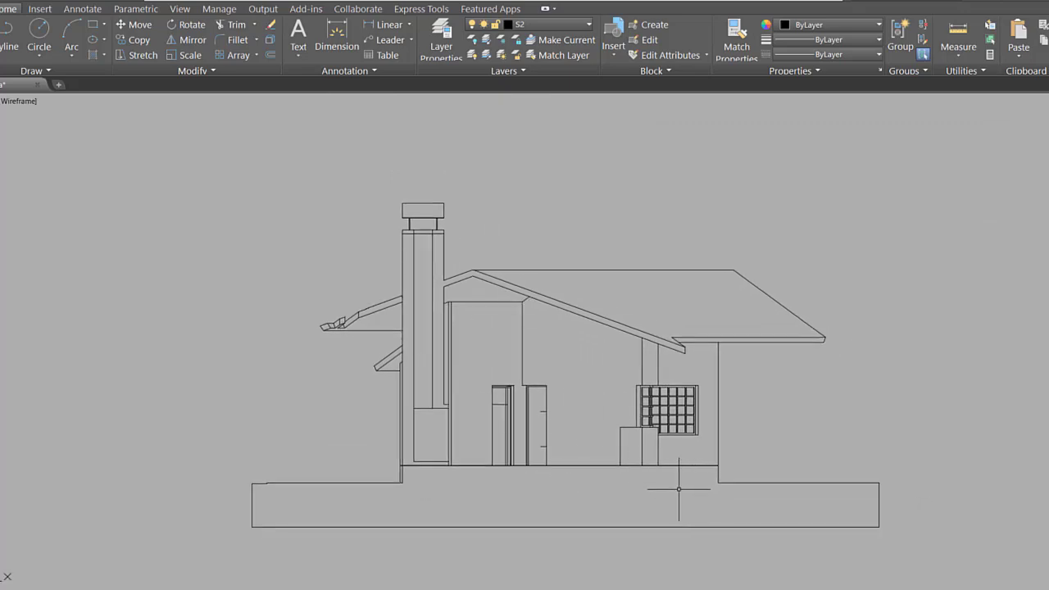
text(H)
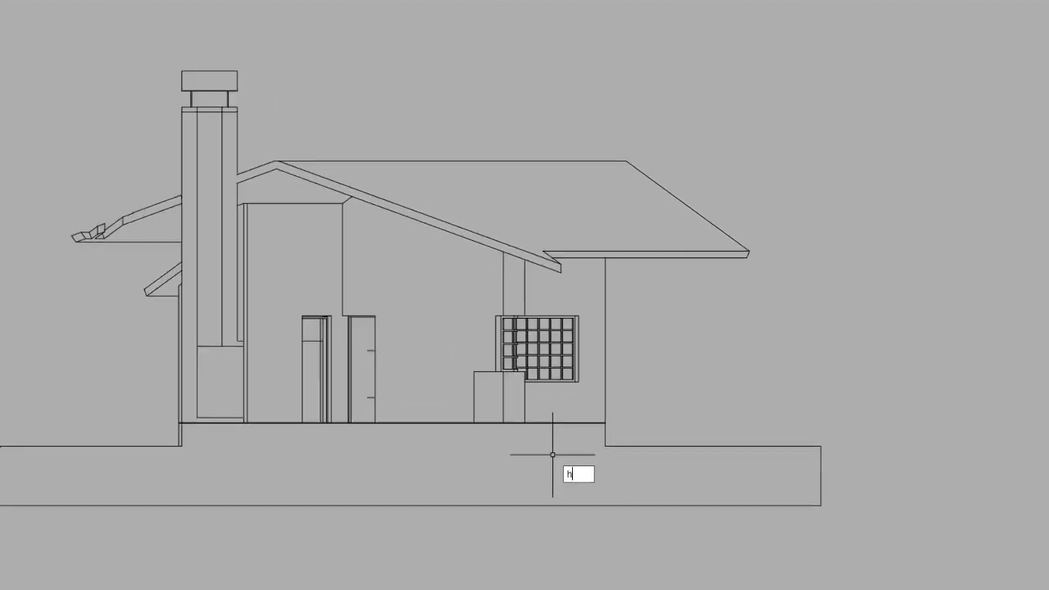
key(Return)
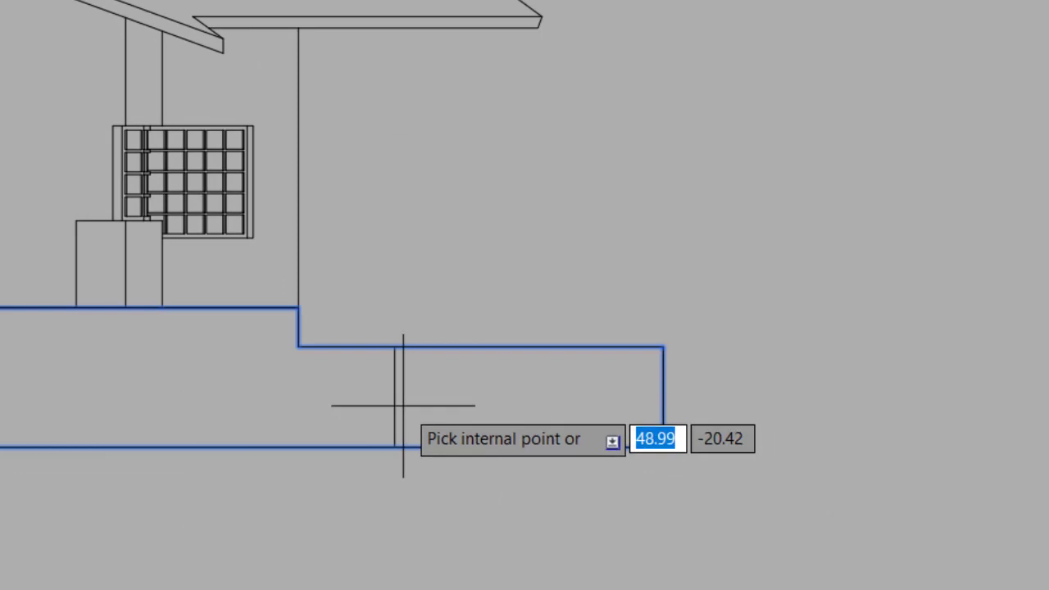
key(Escape)
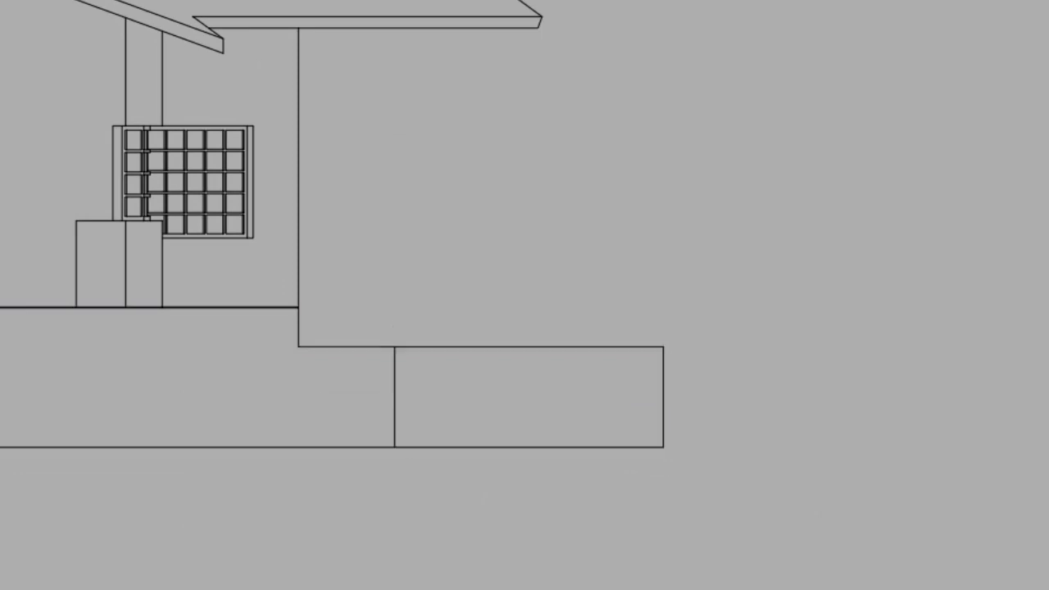
- Change the ground hatch's pattern to JIS_LC_20A from the predefined patterns
click(394, 394)
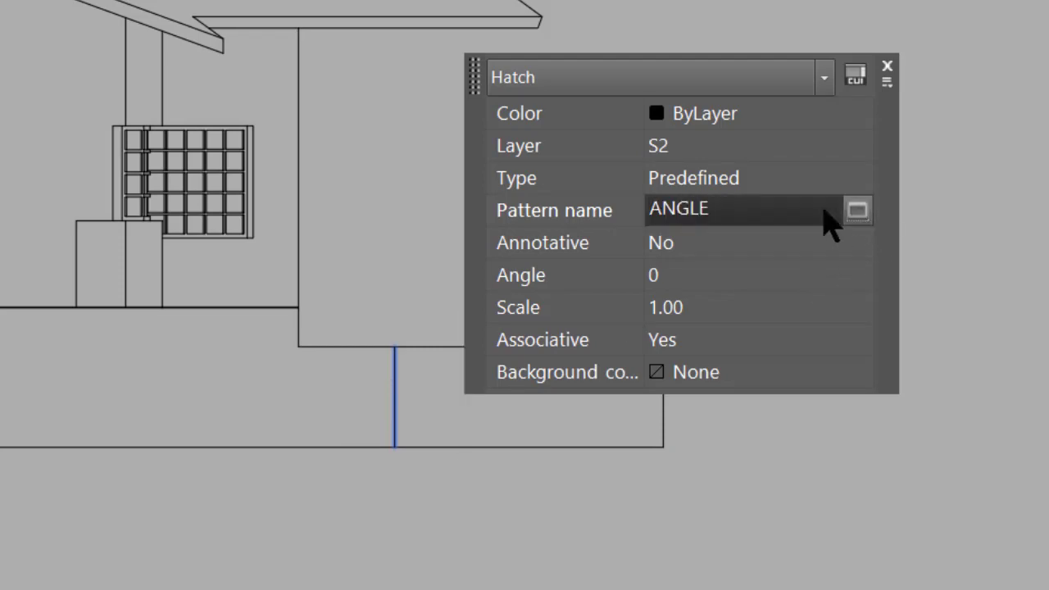
click(858, 210)
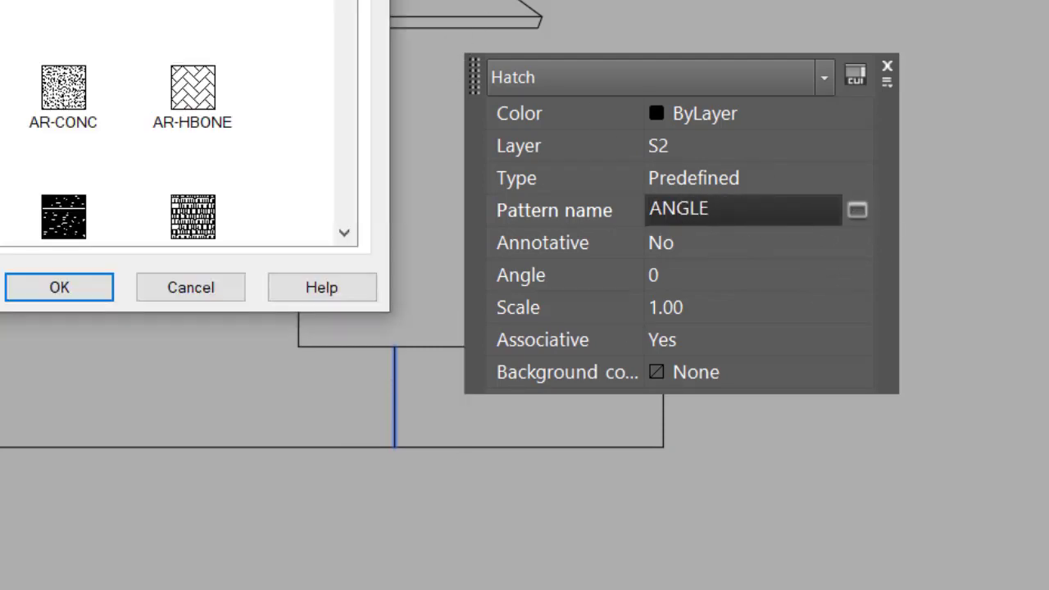
drag(515, 29, 594, 250)
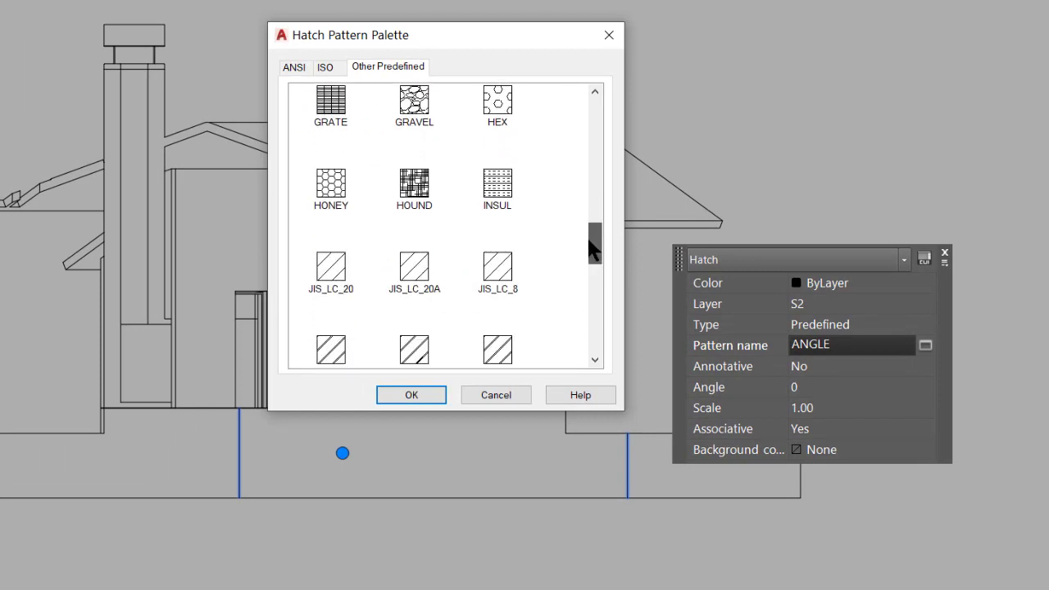
click(424, 261)
click(411, 393)
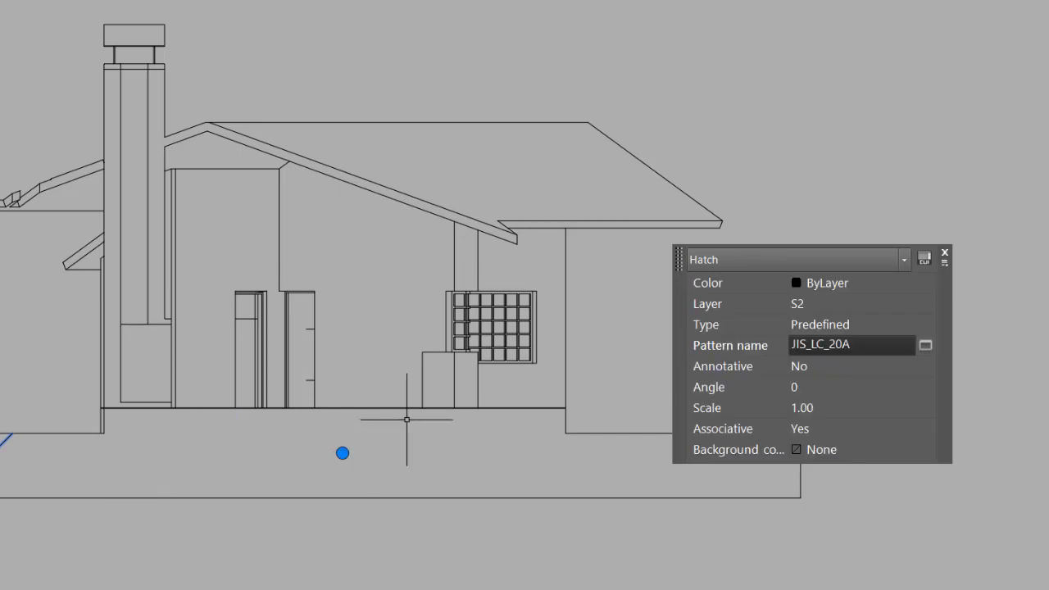
- Reduce the ground hatch's scale so dense diagonal lines fill the whole area
click(841, 406)
text(0)
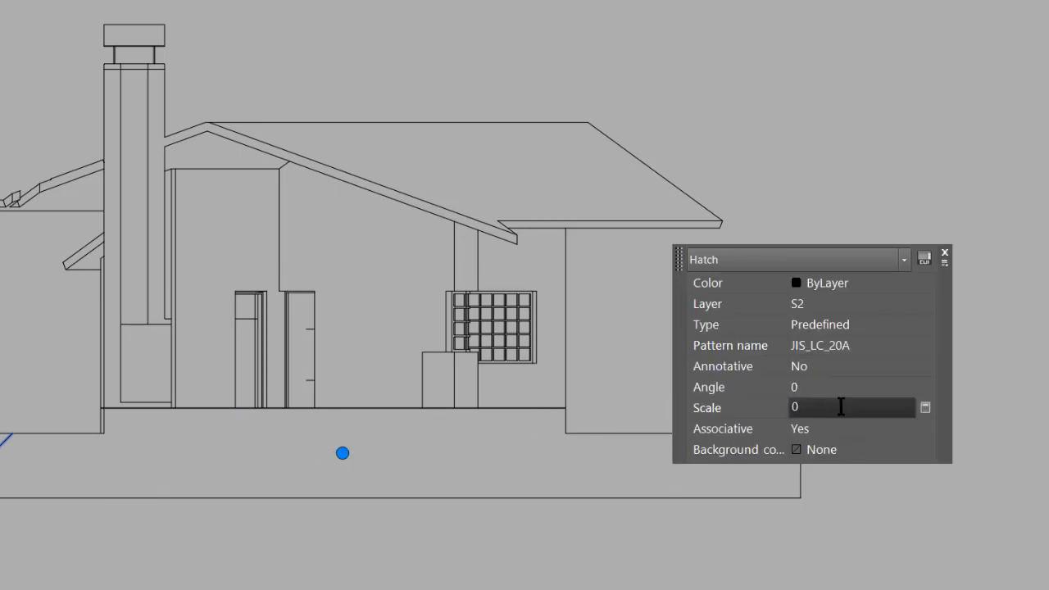
key(Tab)
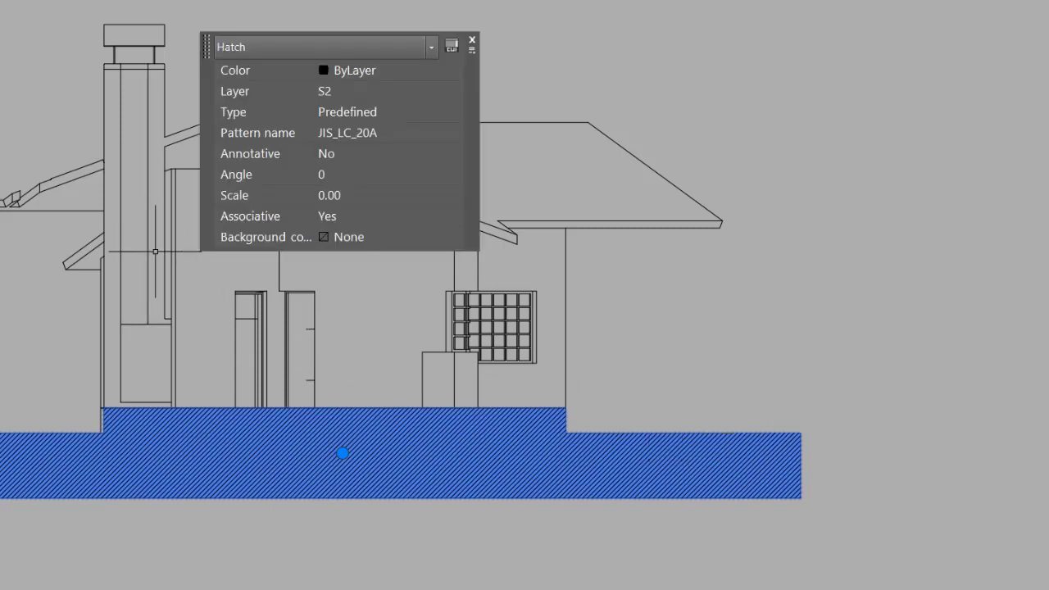
key(Escape)
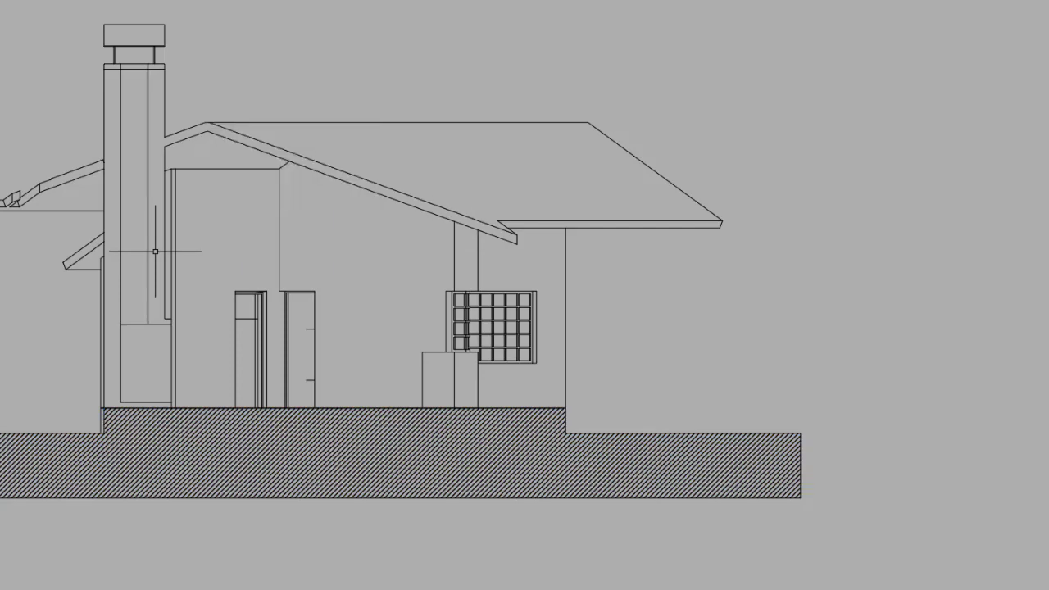
key(space)
text(l)
key(space)
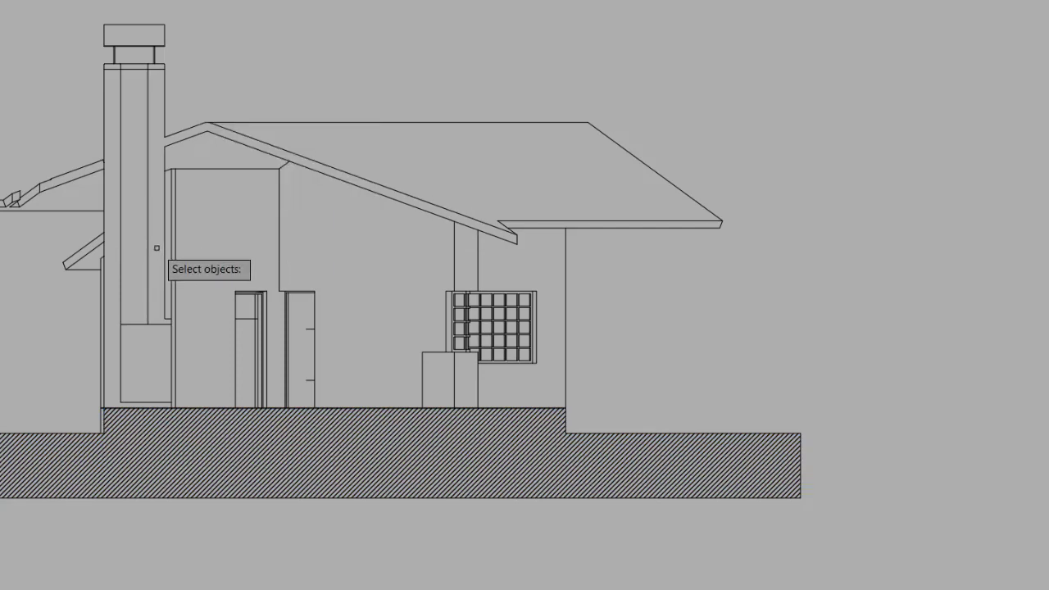
key(Escape)
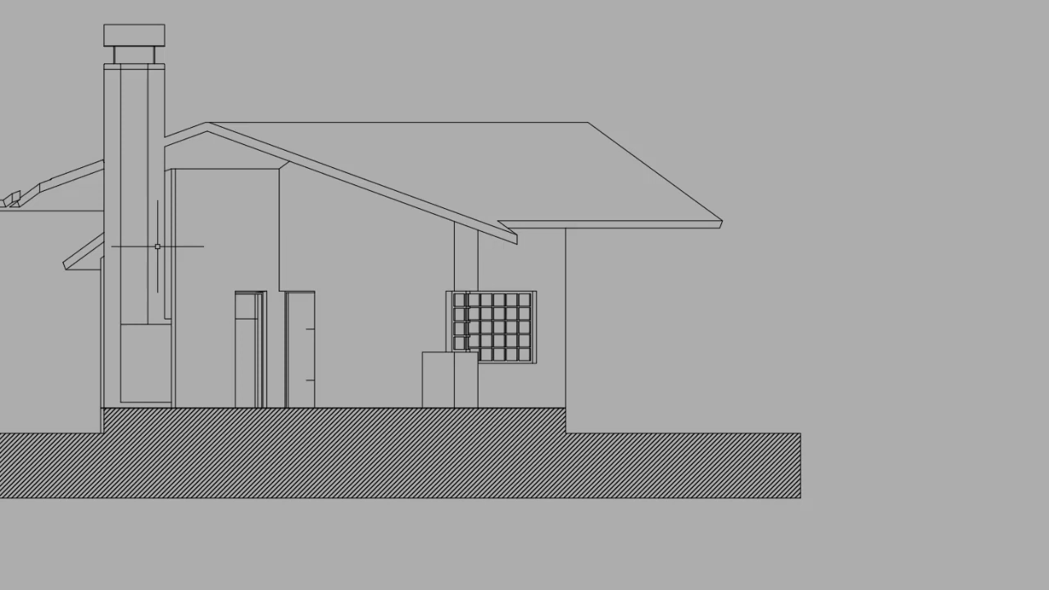
- Start a hatch over the section's cut parts, picking the chimney walls, both roof slabs and the small cut eave pieces
key(h)
key(space)
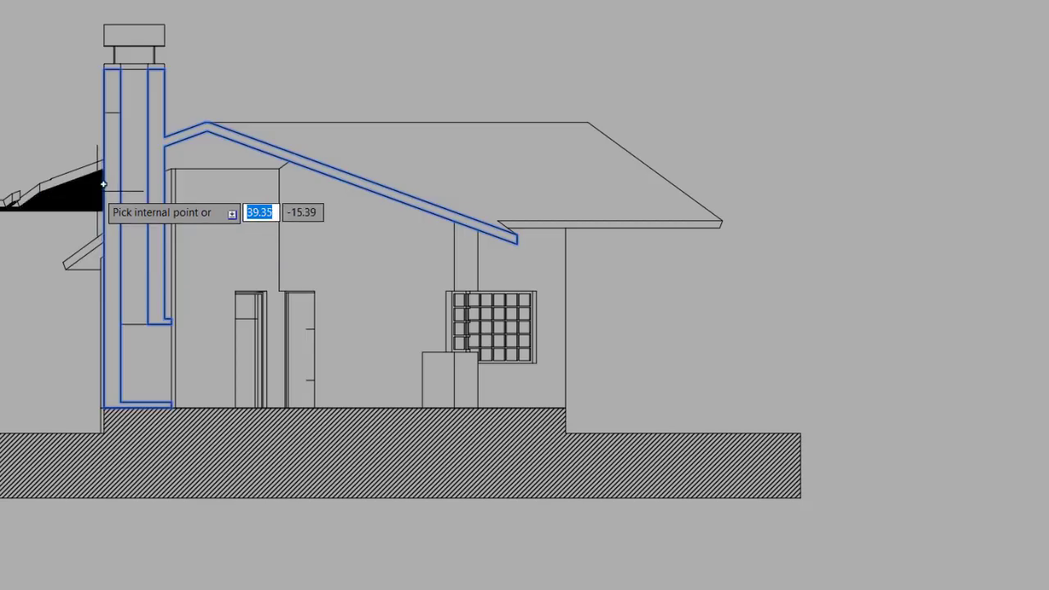
scroll(20, 184, up, 4)
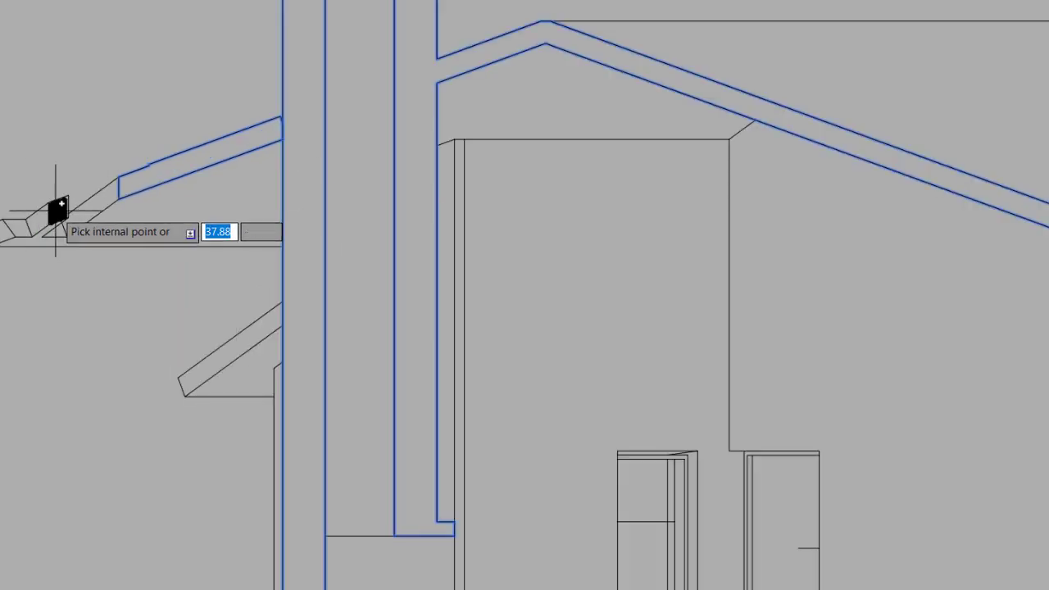
click(2, 232)
scroll(427, 279, down, 2)
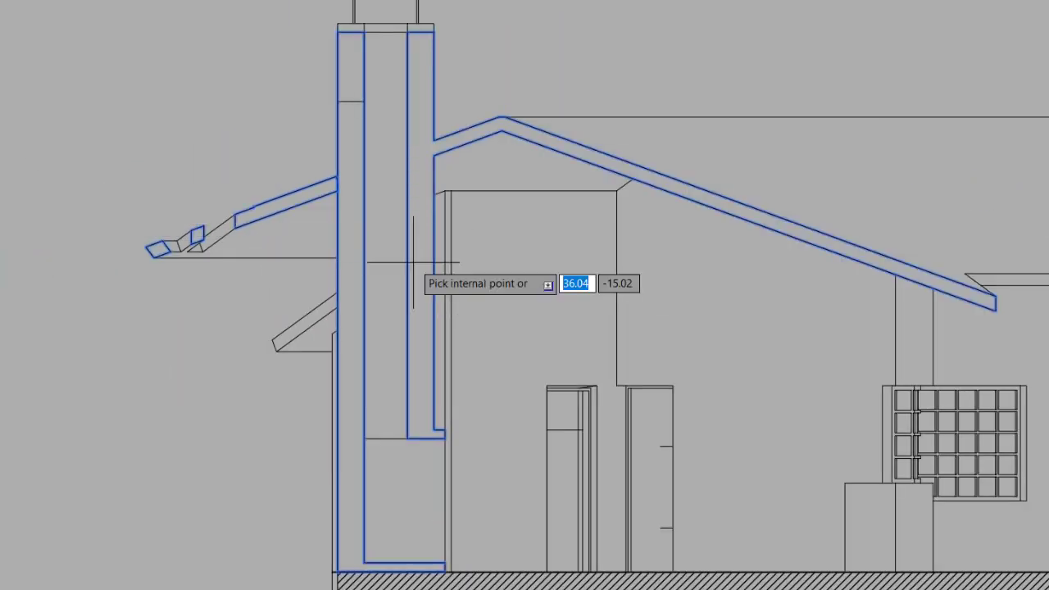
- Add the cut wall above and below the window to the hatch, checking against the SketchUp section, and finish the hatch
middle_drag(500, 277, 58, 200)
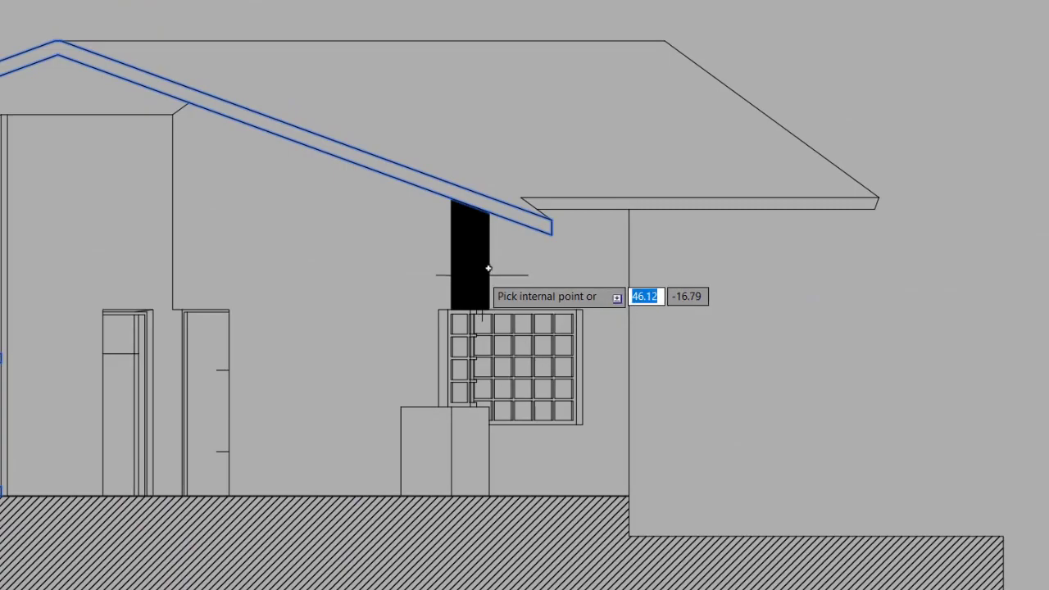
click(478, 272)
click(472, 435)
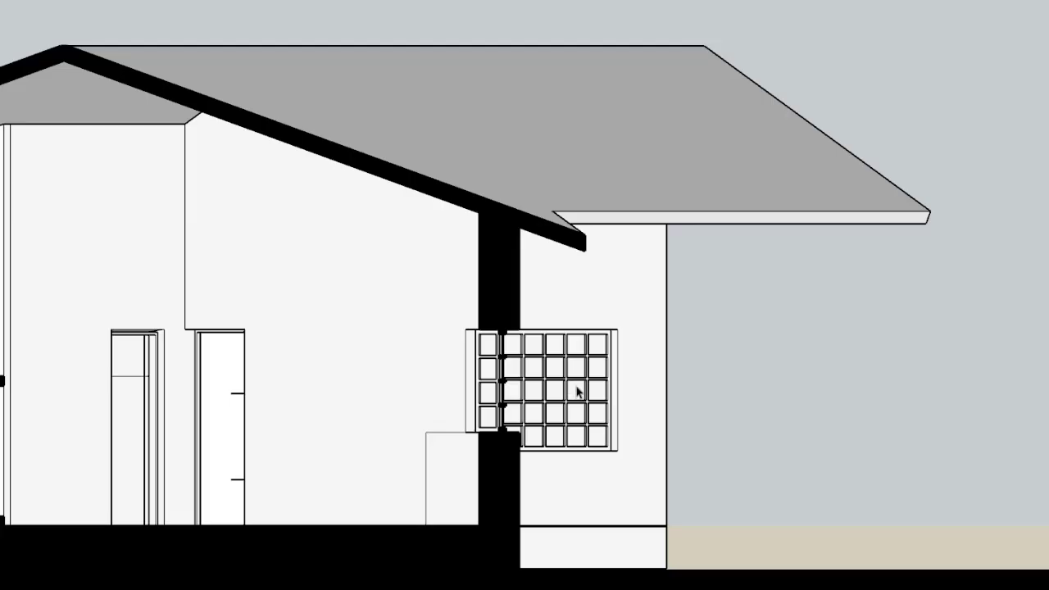
key(alt+Tab)
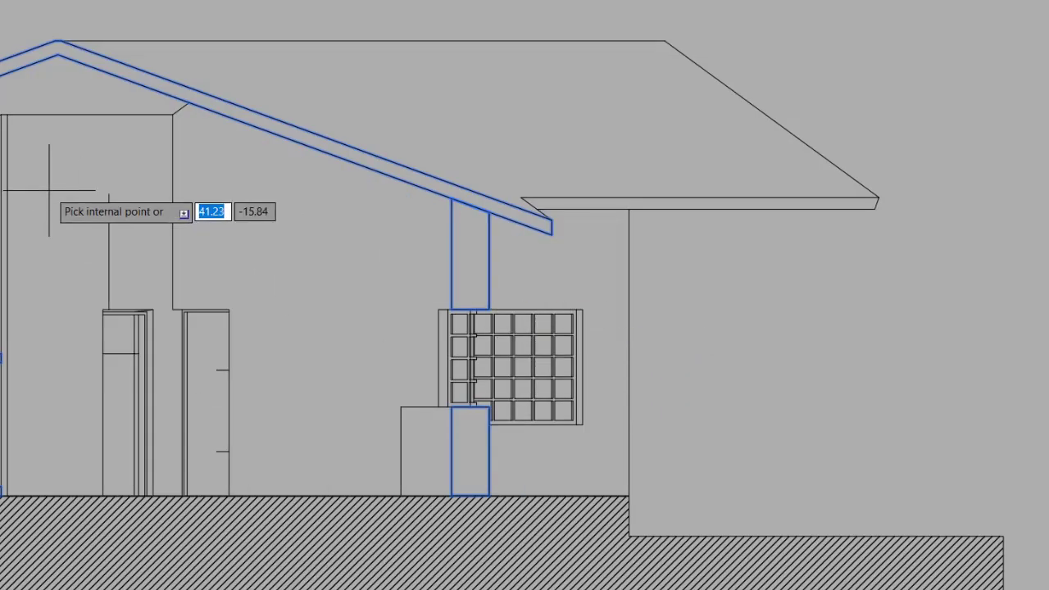
key(Escape)
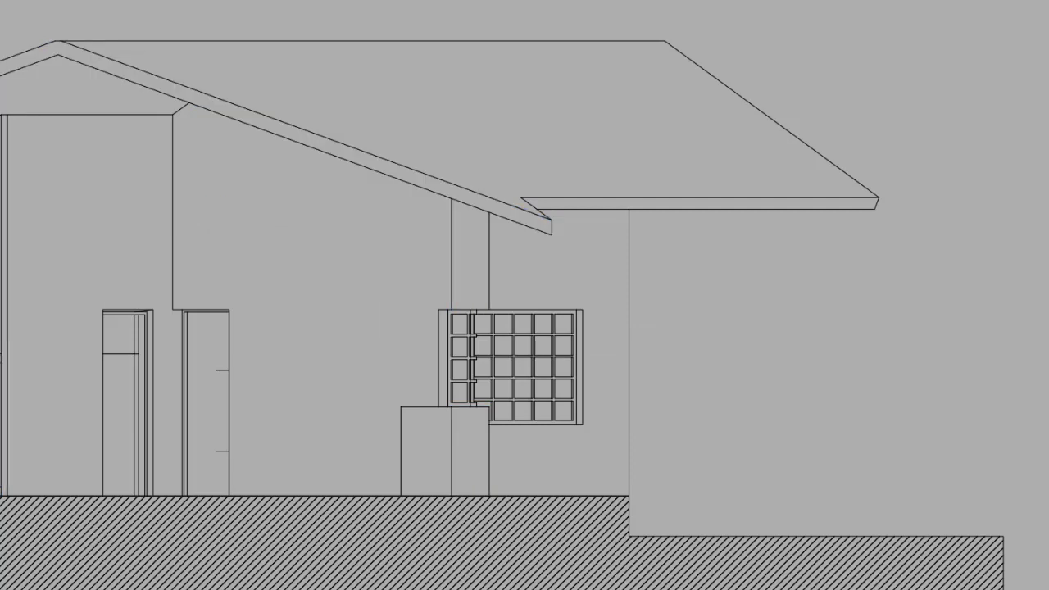
- Match the hatch on the section's cut walls, roof slabs and chimney to the properties of the ground hatch
scroll(283, 484, down, 2)
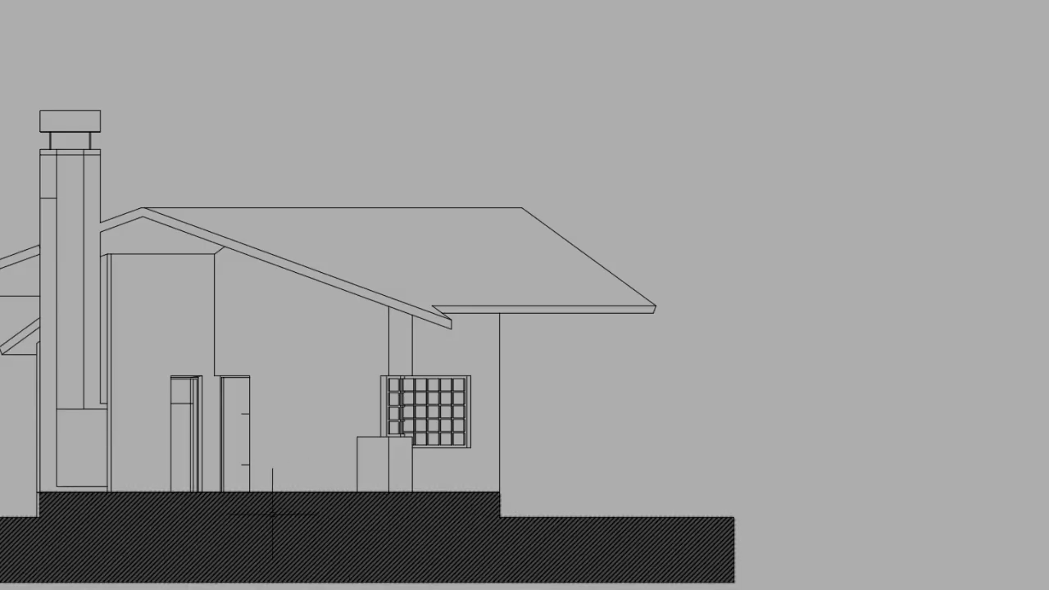
middle_drag(302, 525, 418, 494)
scroll(302, 445, up, 2)
scroll(418, 495, down, 1)
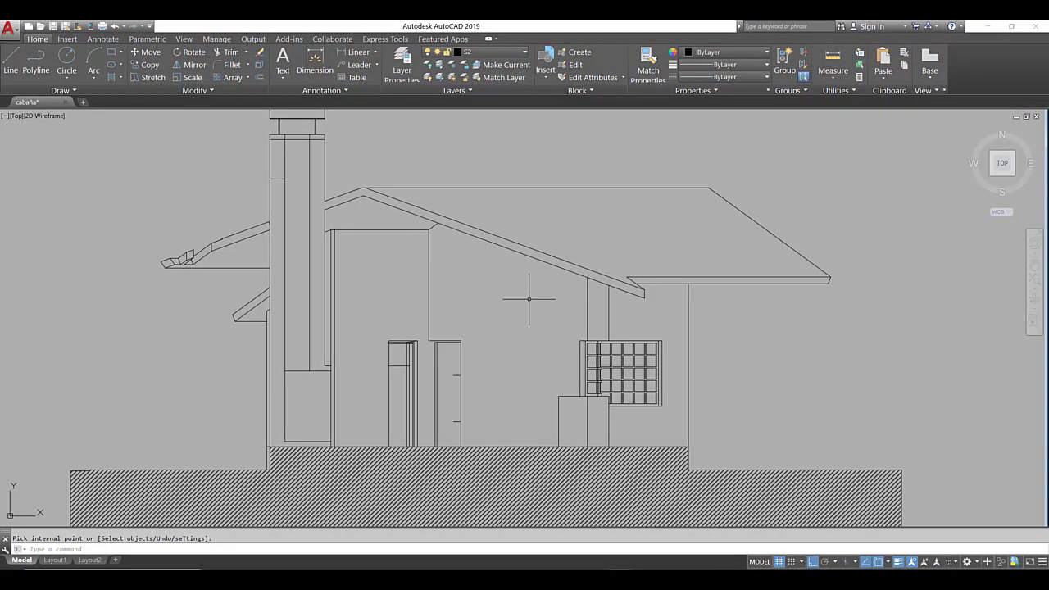
click(280, 171)
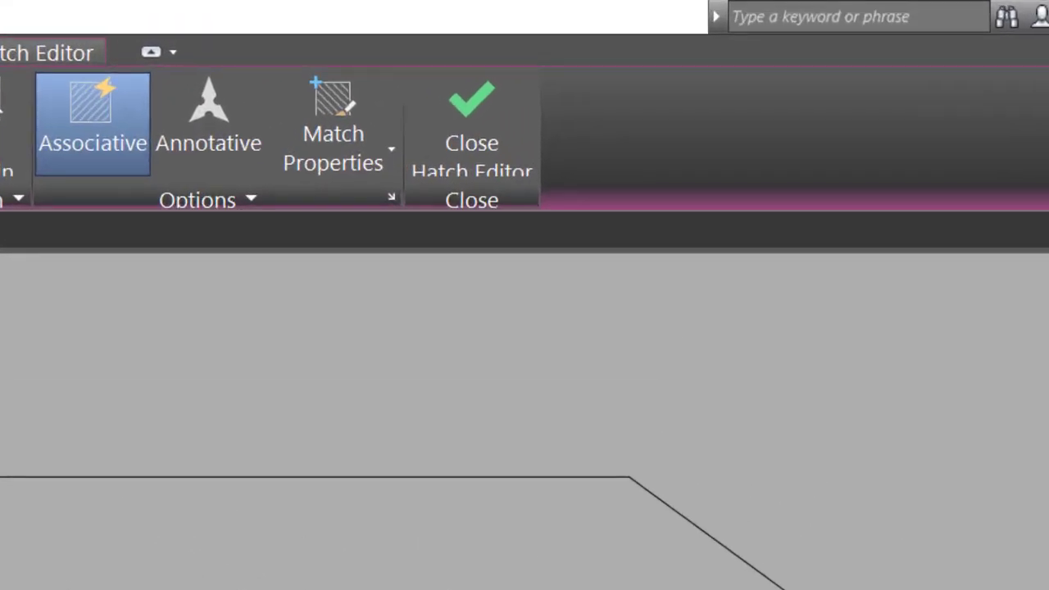
scroll(525, 422, up, 3)
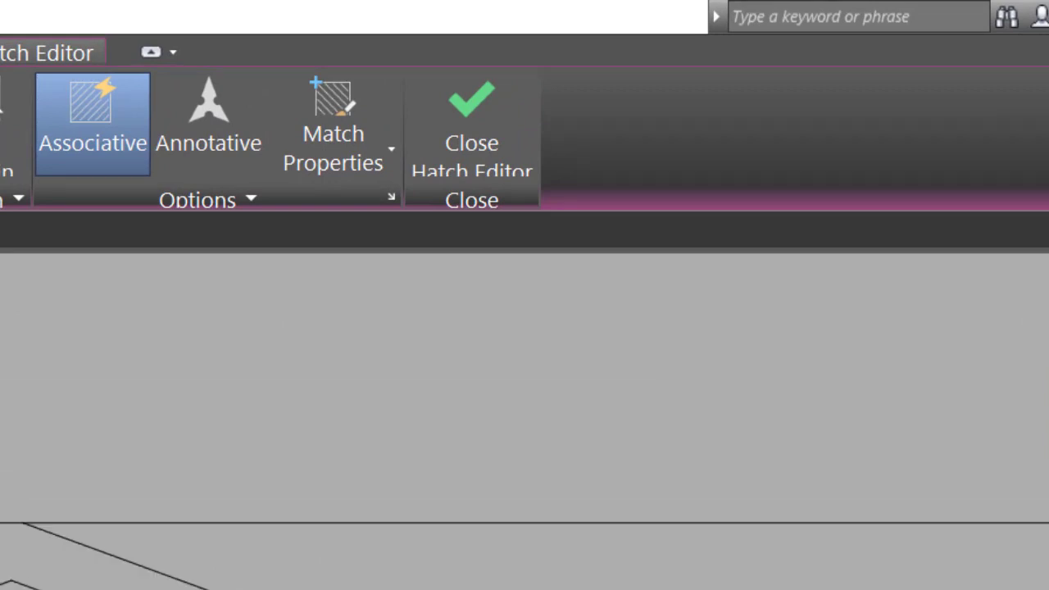
scroll(525, 421, up, 2)
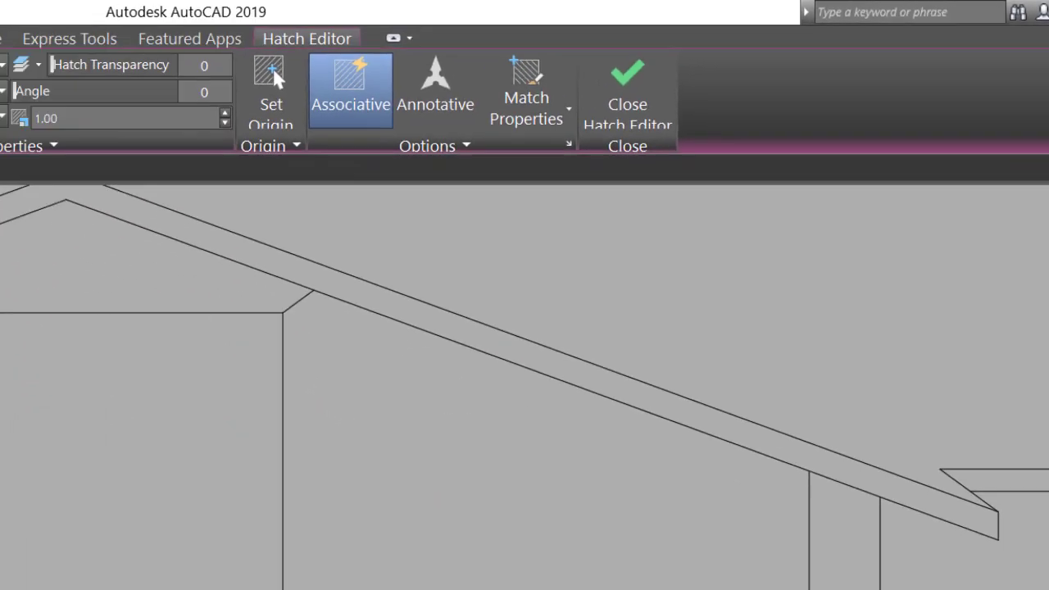
middle_drag(679, 473, 663, 340)
scroll(661, 382, down, 2)
click(665, 491)
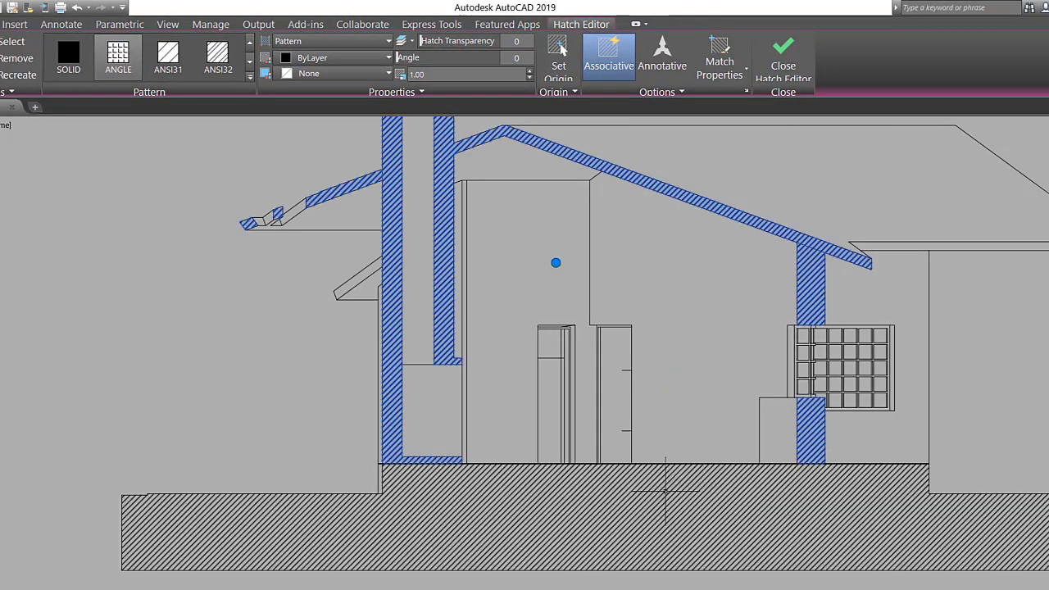
key(Escape)
middle_drag(687, 358, 690, 369)
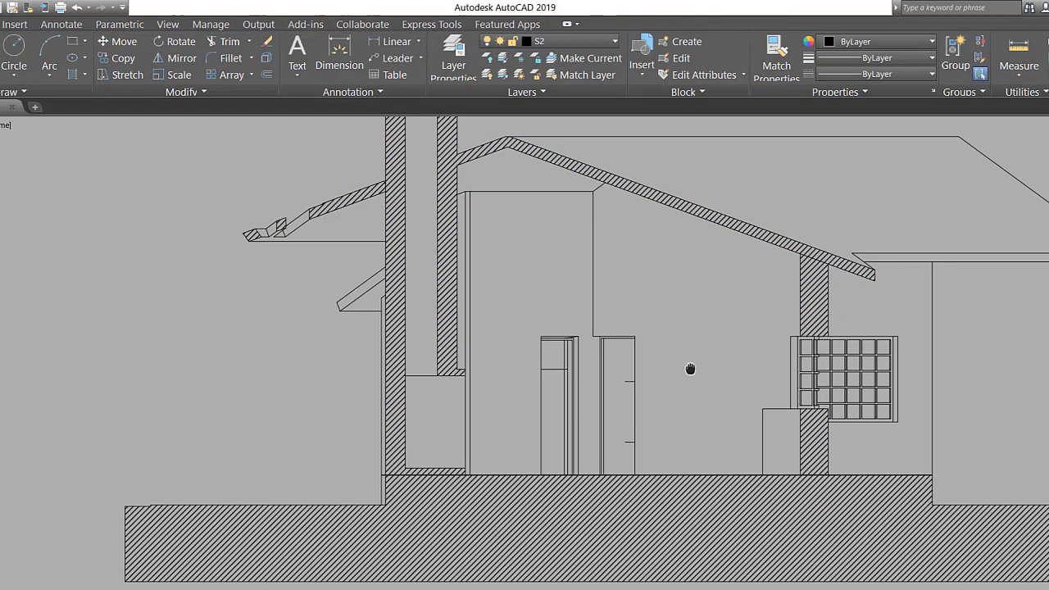
scroll(680, 402, down, 3)
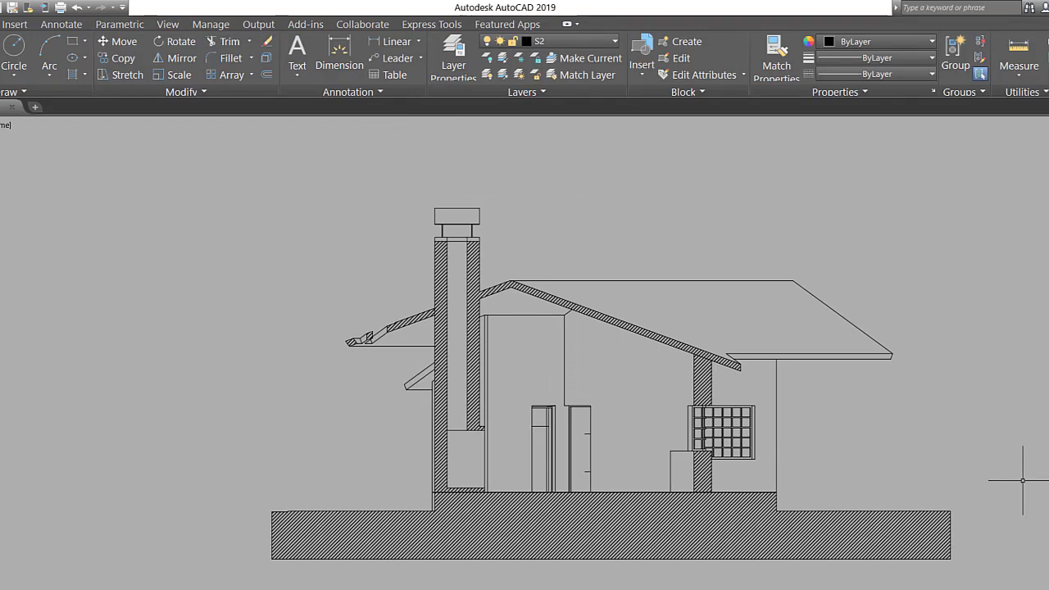
scroll(928, 470, down, 2)
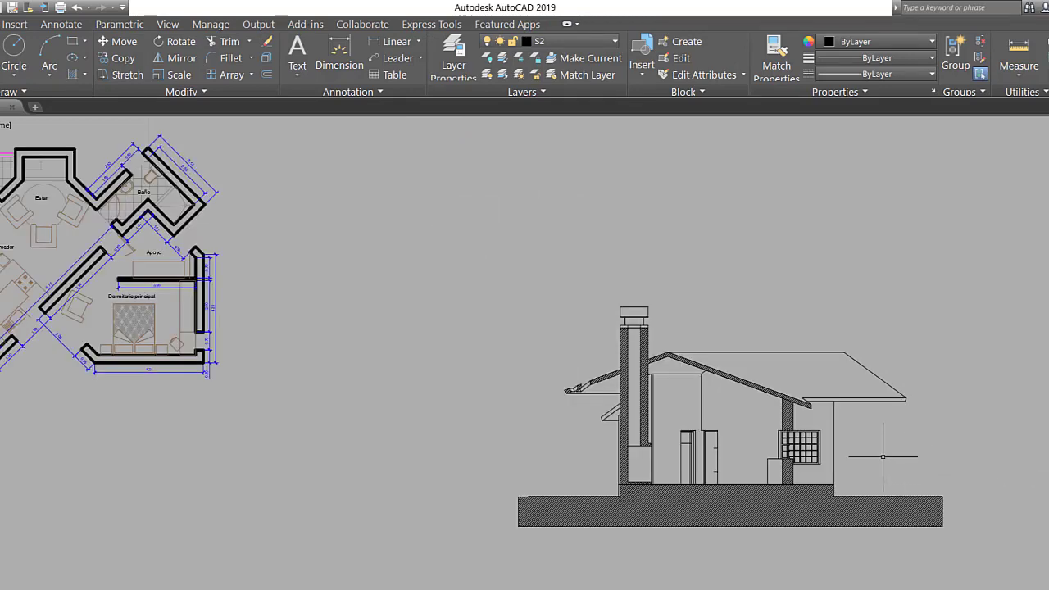
mouse_move(837, 444)
middle_down()
mouse_move(997, 464)
mouse_move(698, 426)
mouse_move(751, 426)
middle_up()
scroll(698, 427, up, 2)
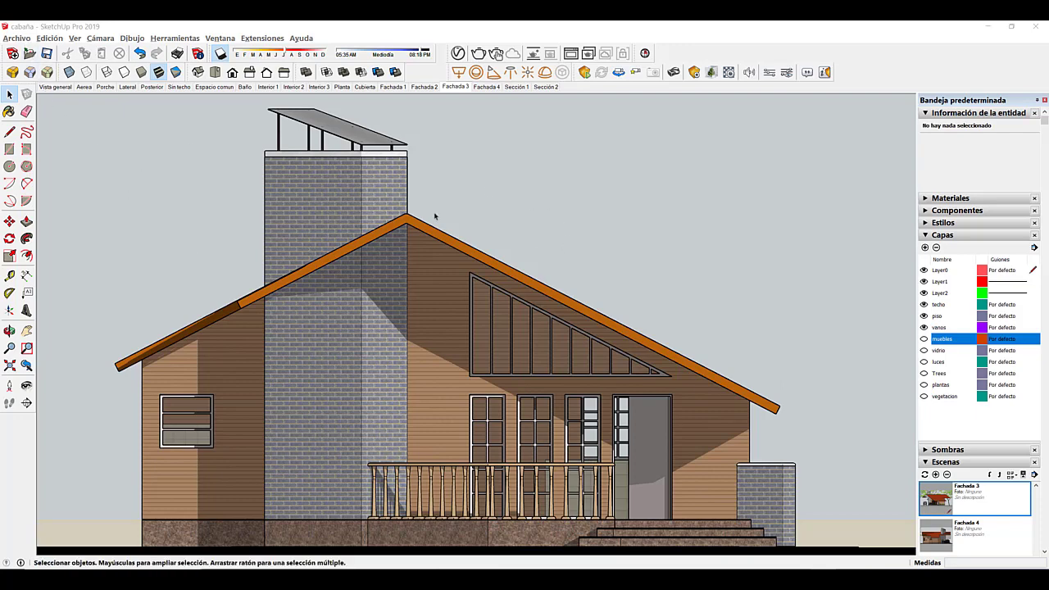
- Set up a 2D graphic export of SketchUp's Fachada 3 view as a JPEG image, and cancel the export
click(17, 38)
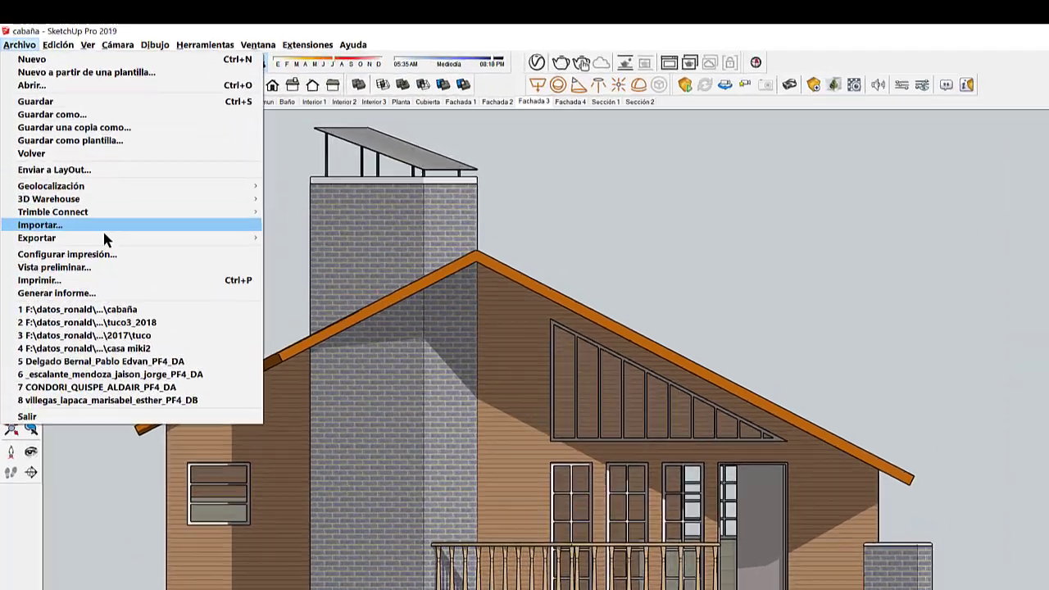
mouse_move(45, 202)
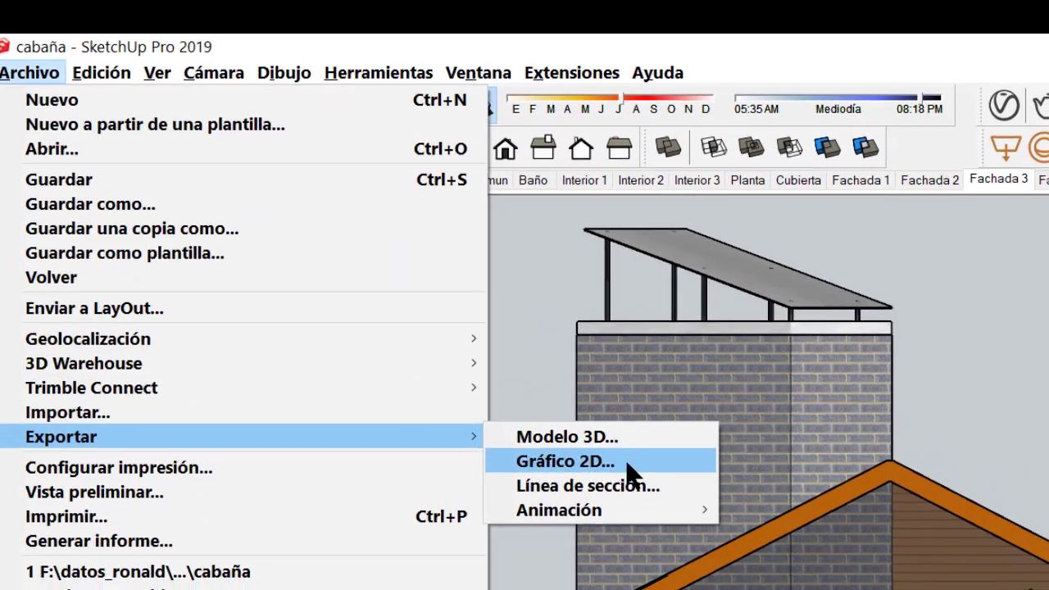
click(627, 464)
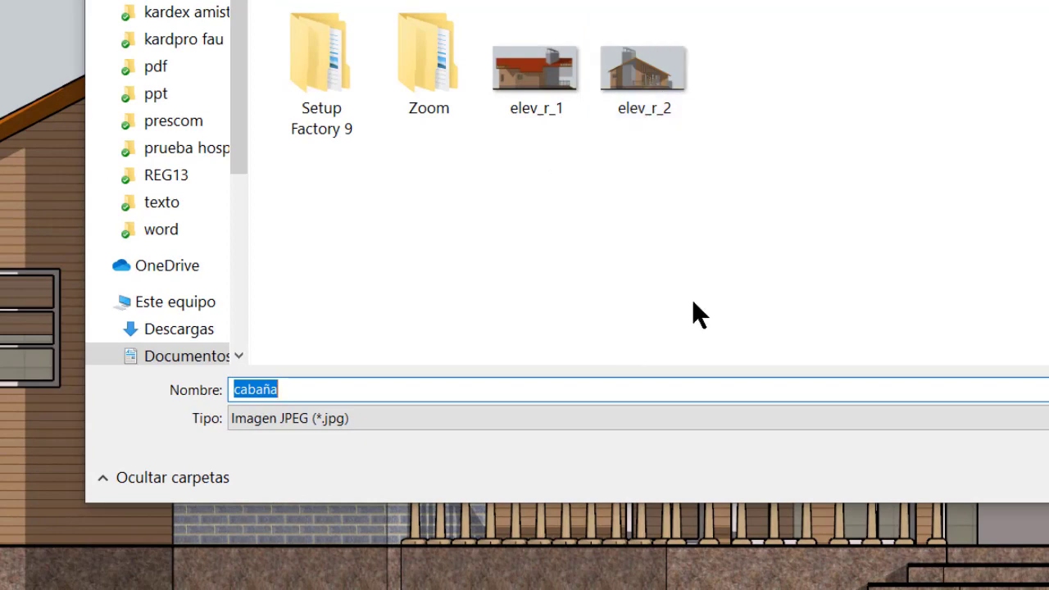
click(388, 418)
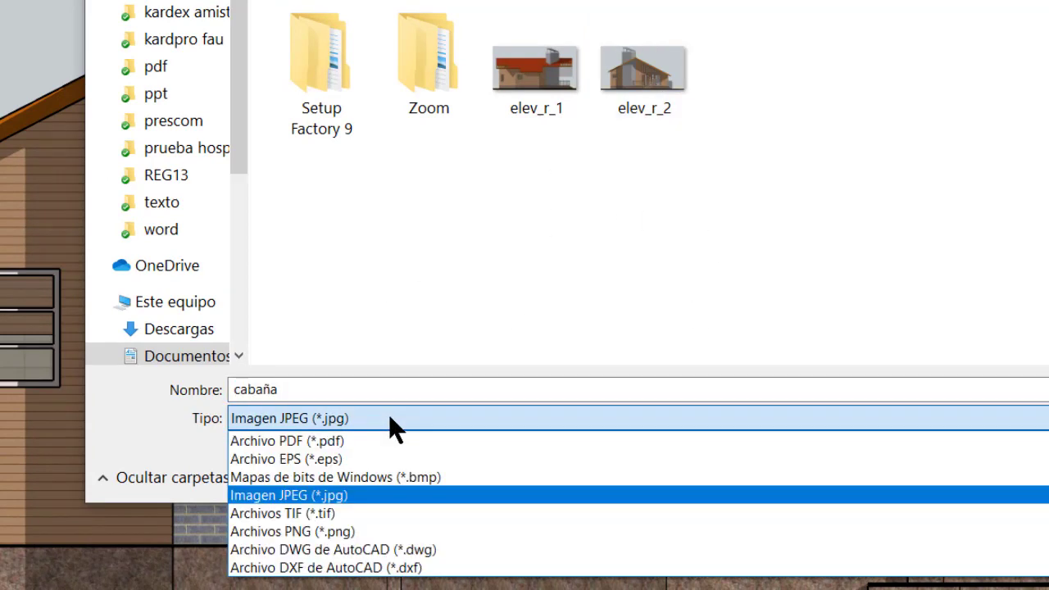
click(379, 496)
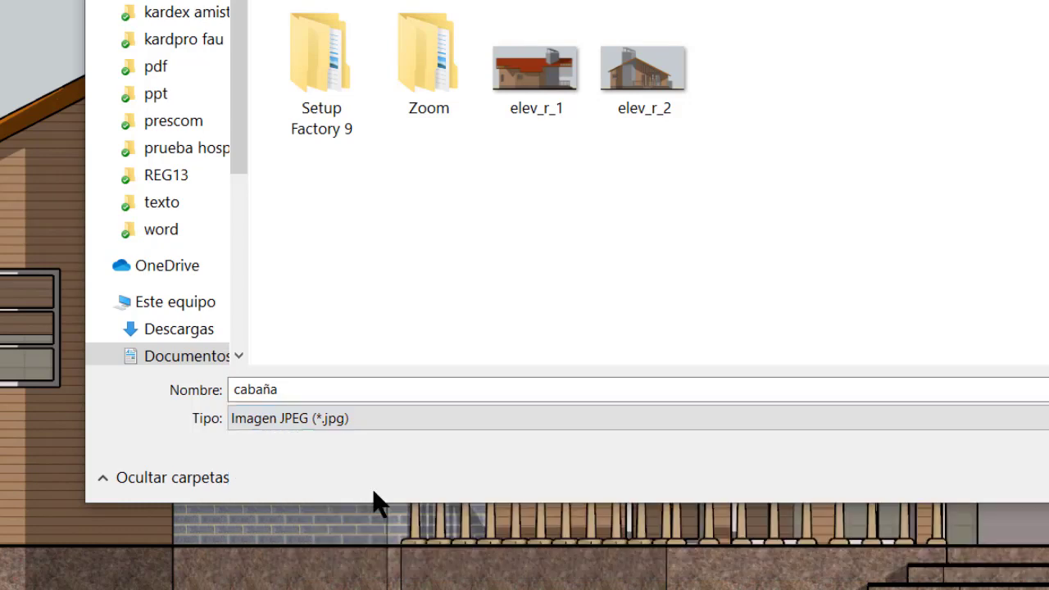
click(339, 389)
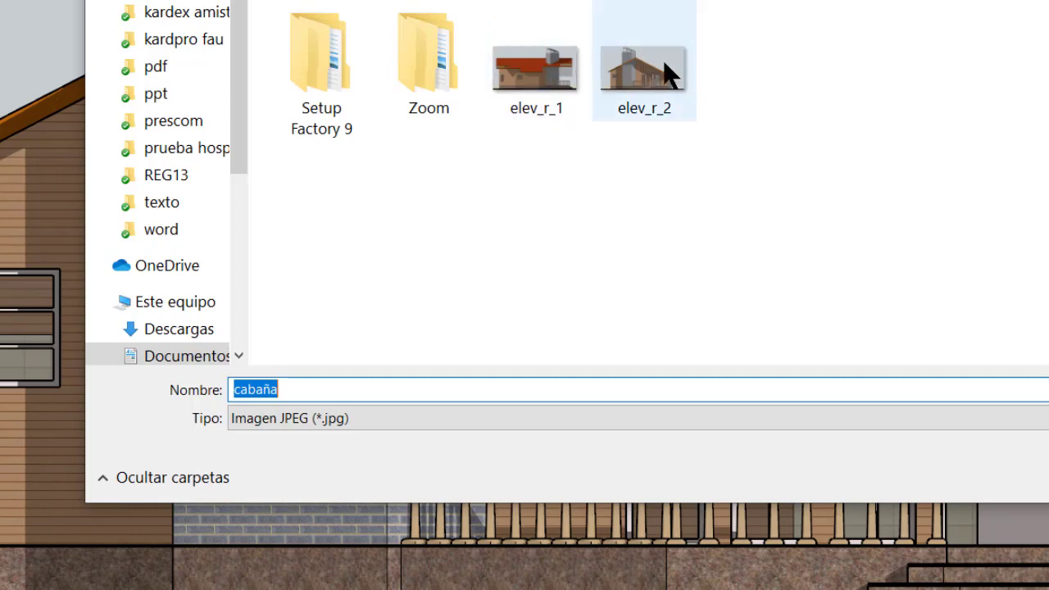
click(922, 474)
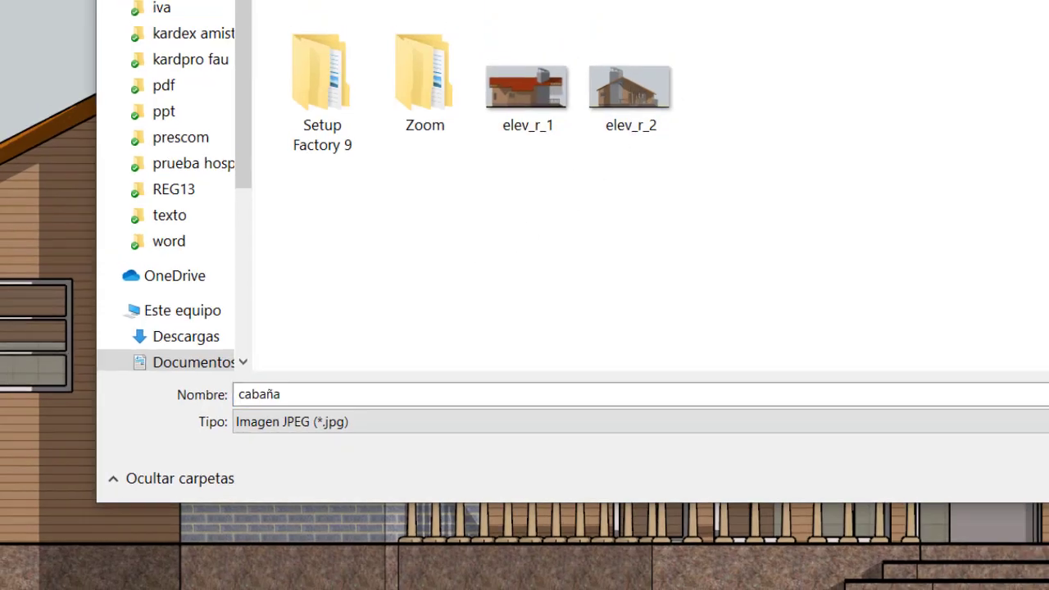
- Switch to the cabaña drawing in AutoCAD
key(F10)
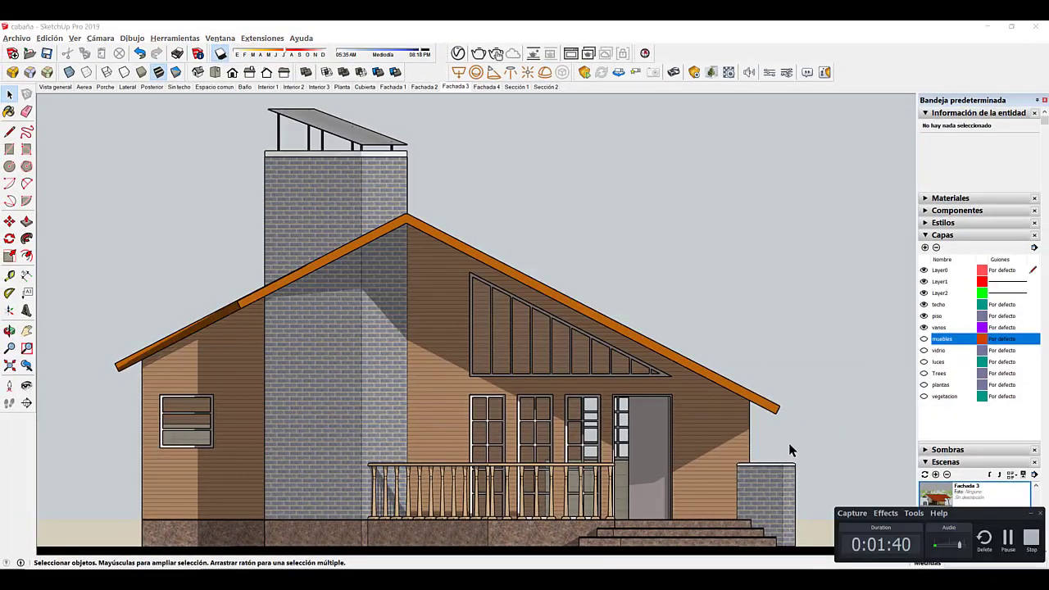
key(alt+Tab)
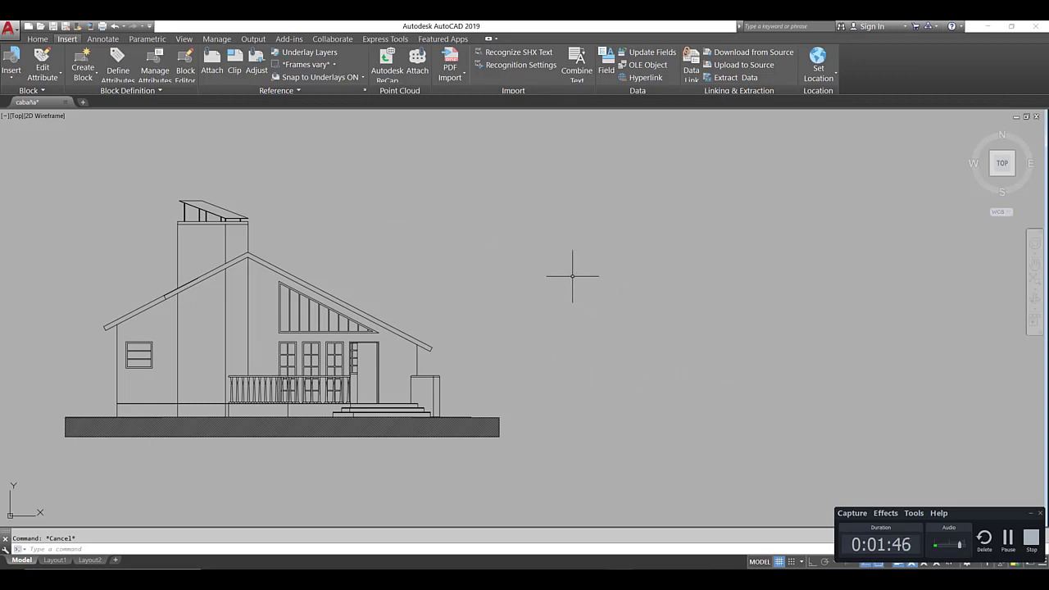
text(i)
key(Return)
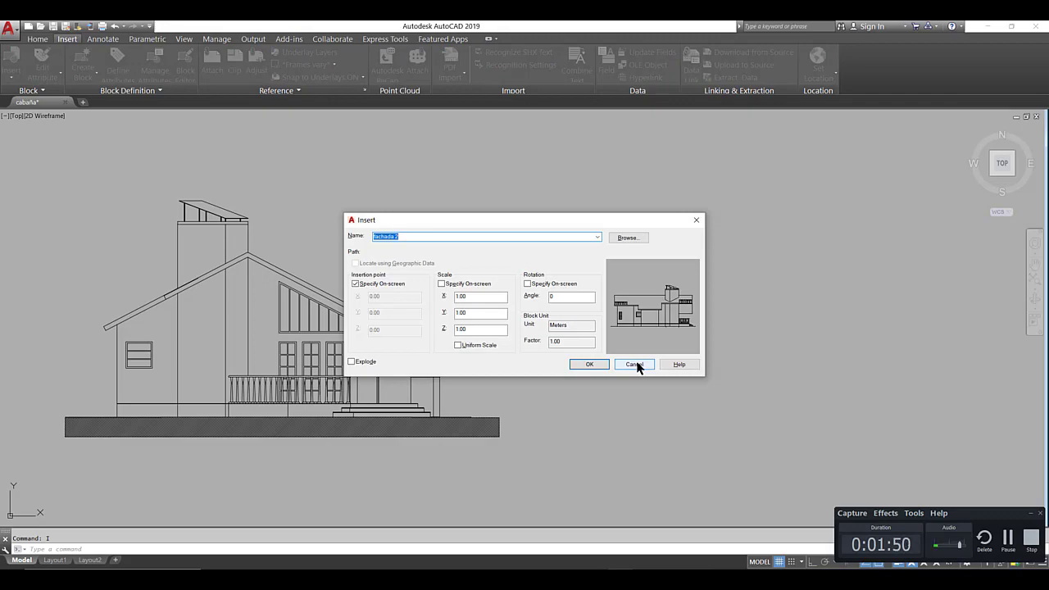
click(636, 365)
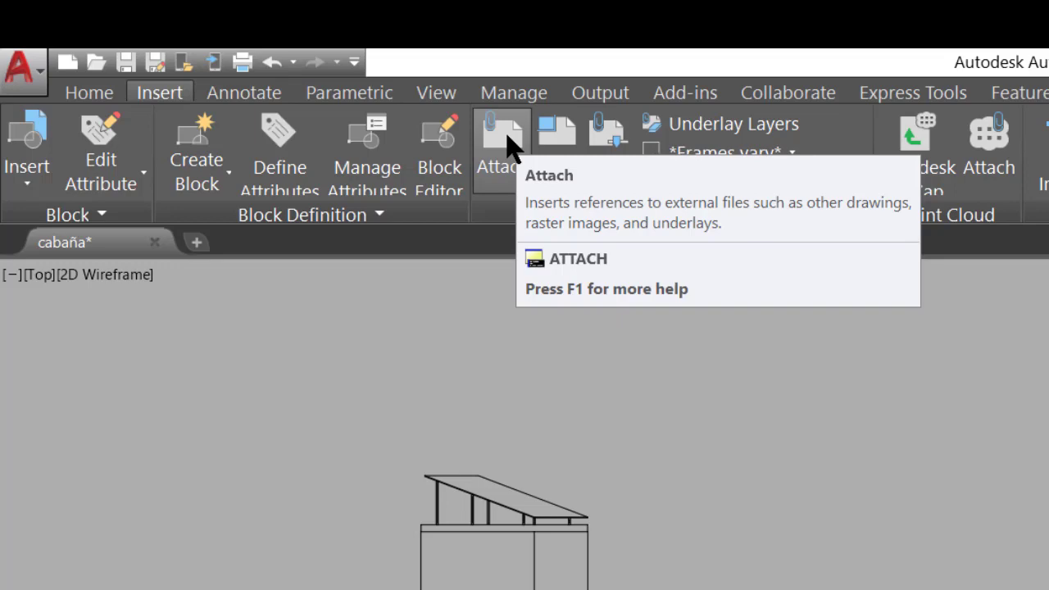
- Attach the image elev_r_2 from Documentos with a relative path, setting its insertion point and scale on screen beside the line elevation
click(508, 148)
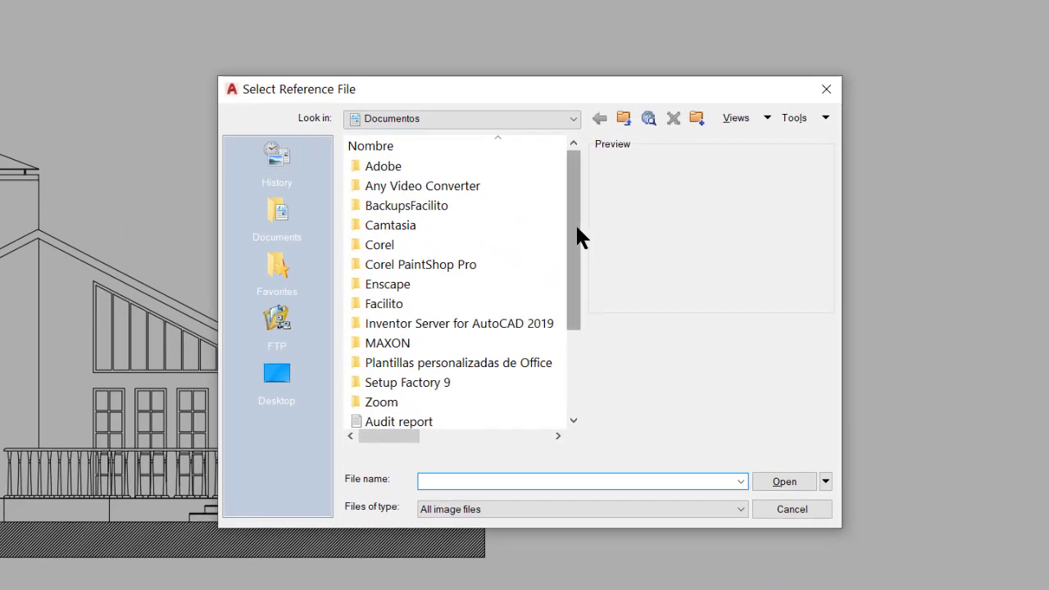
drag(578, 235, 569, 335)
click(443, 343)
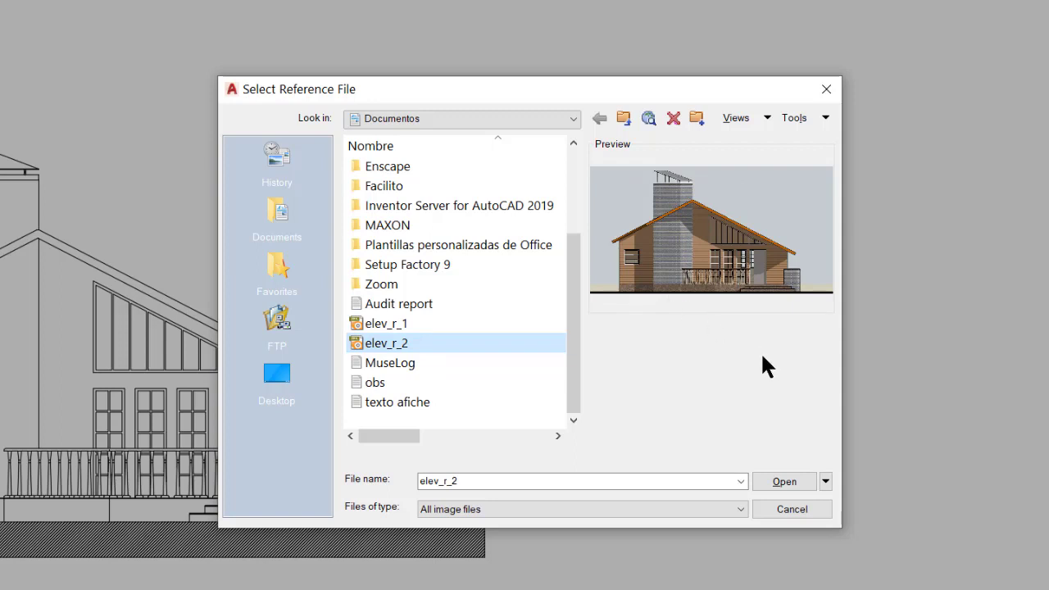
click(784, 484)
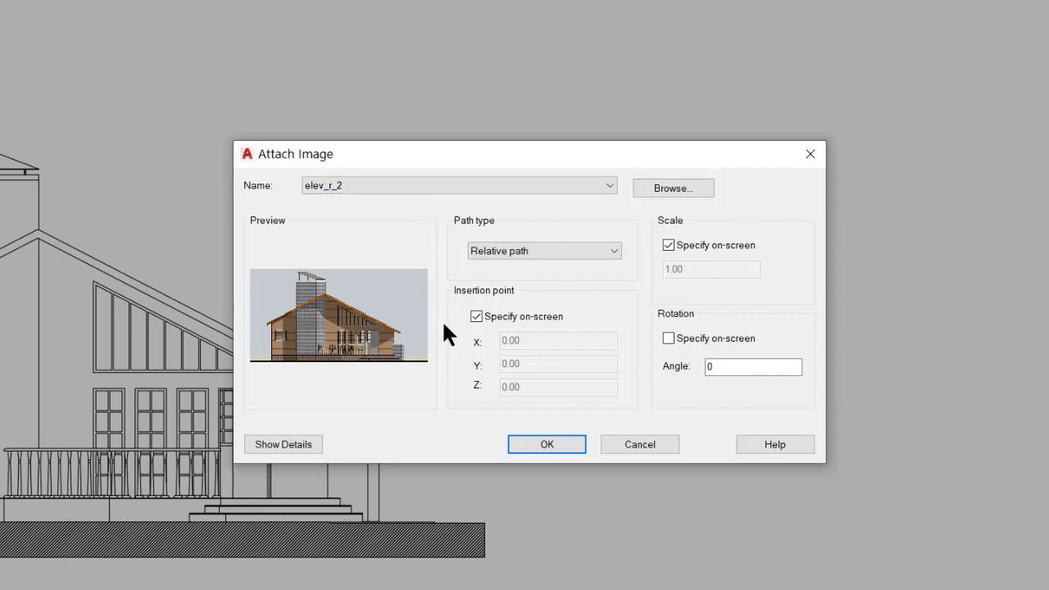
click(547, 444)
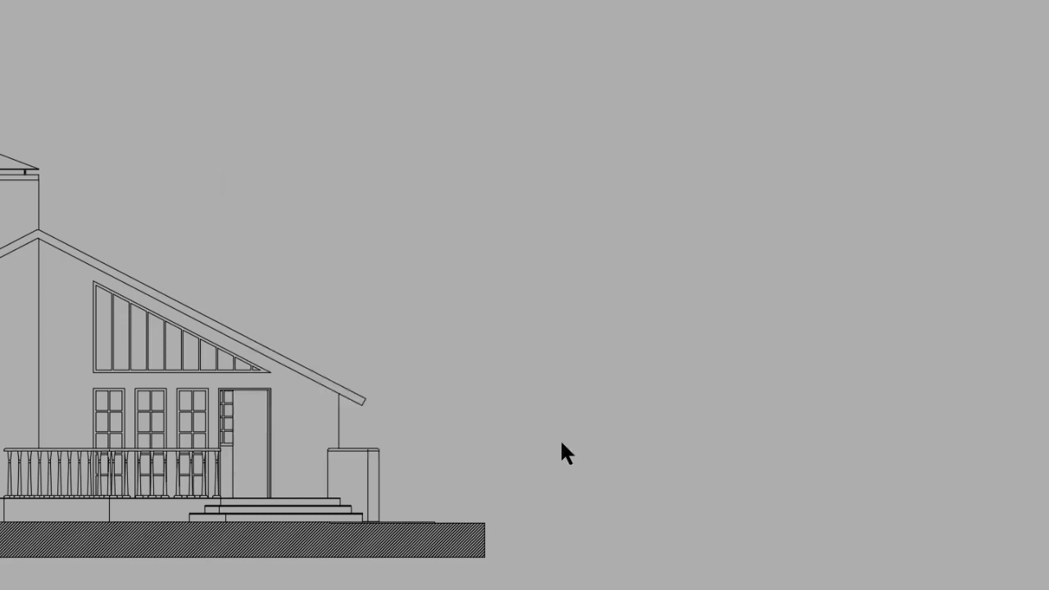
click(555, 522)
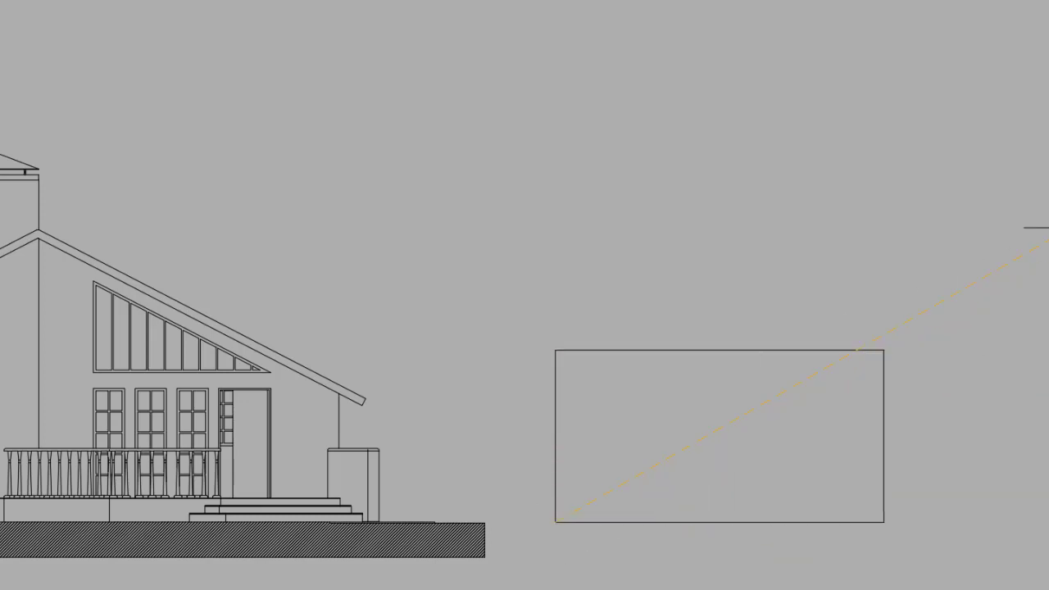
mouse_move(1042, 116)
middle_down()
mouse_move(637, 135)
mouse_move(655, 121)
middle_up()
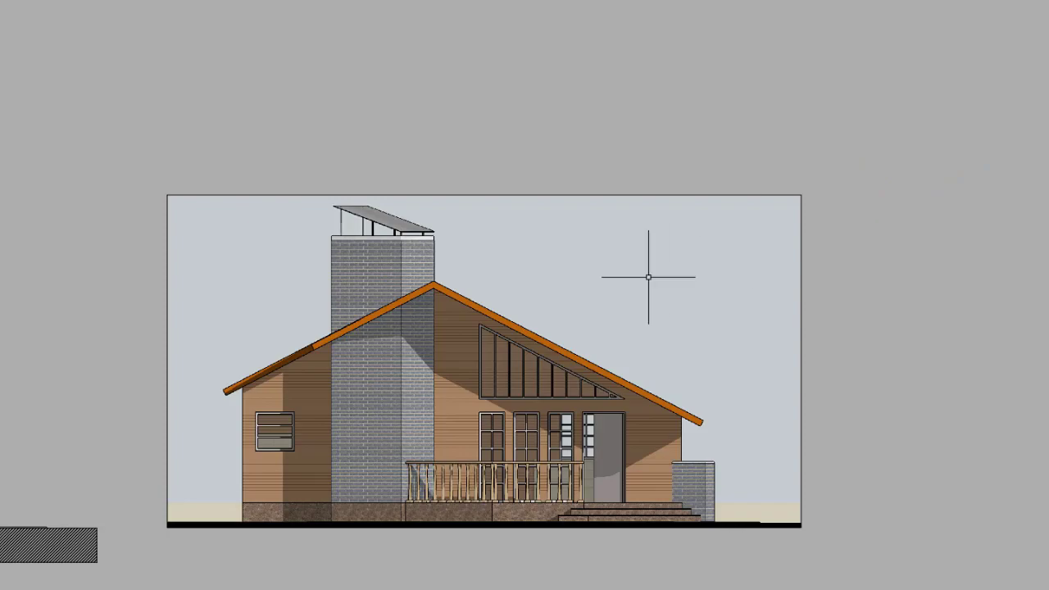
- Move the attached facade image by its lower-left corner so it sits right beside the line elevation's ground strip
middle_drag(648, 276, 972, 241)
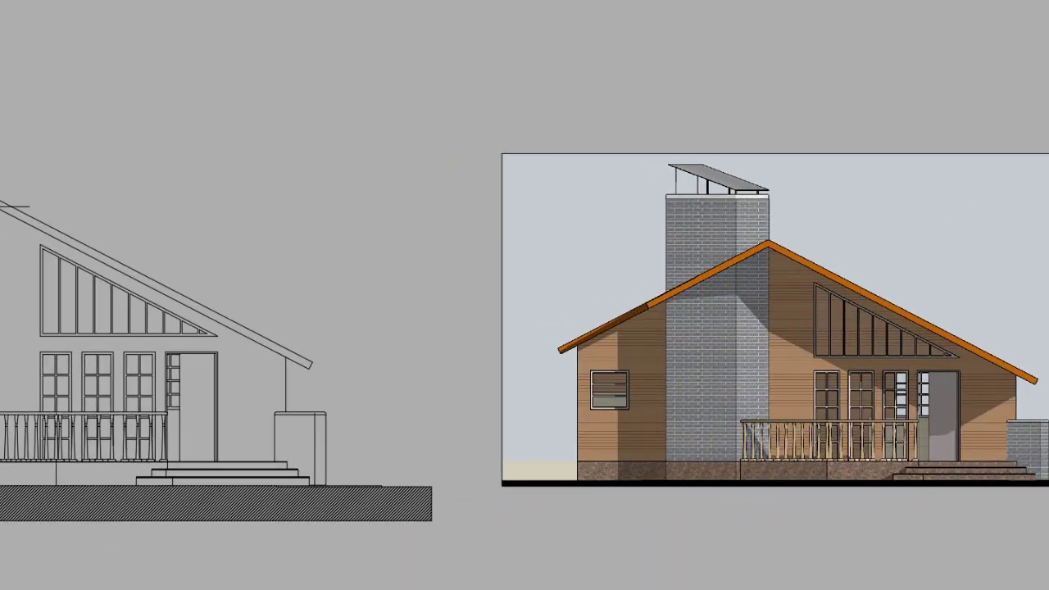
middle_drag(77, 253, 157, 255)
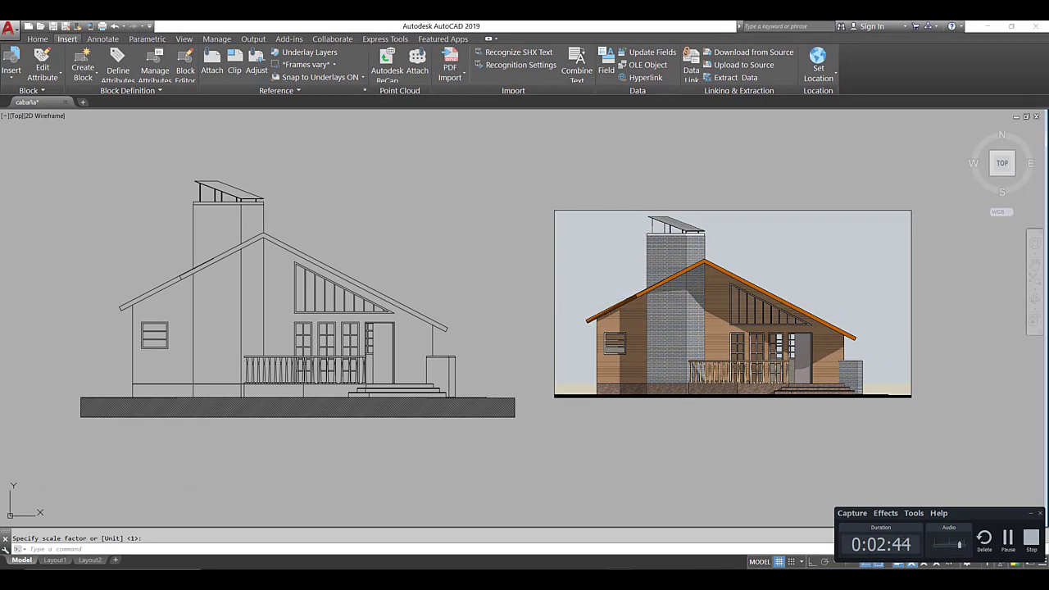
middle_drag(619, 327, 591, 329)
click(604, 416)
click(536, 392)
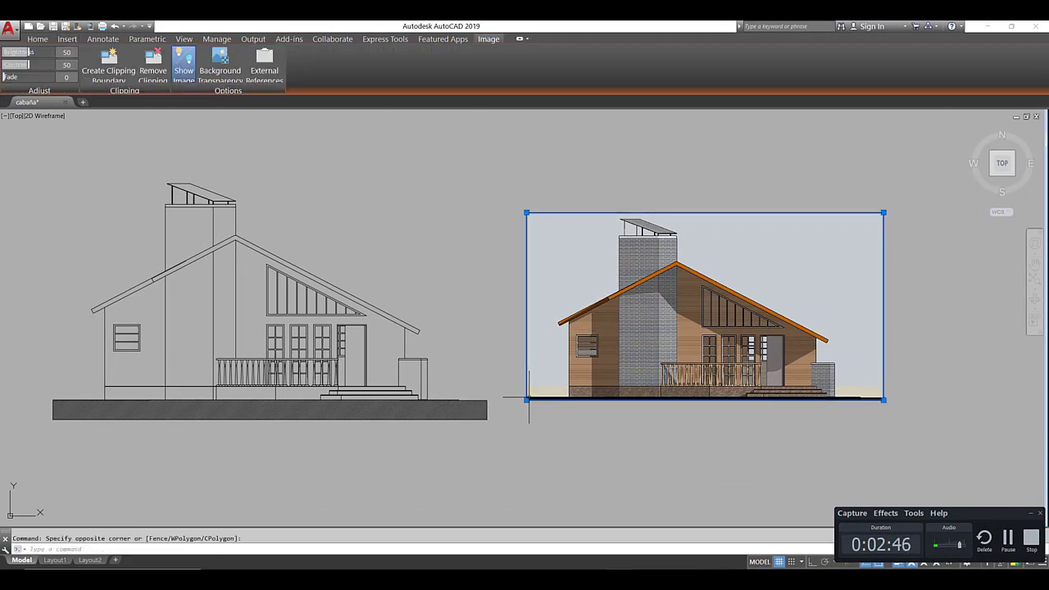
click(526, 400)
right_click(526, 401)
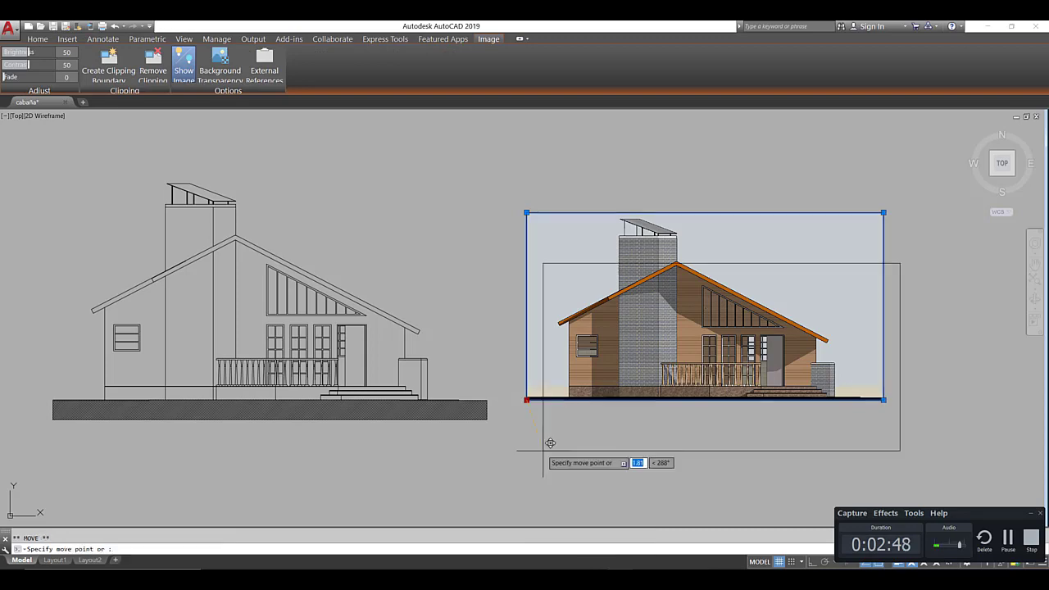
click(545, 454)
key(Escape)
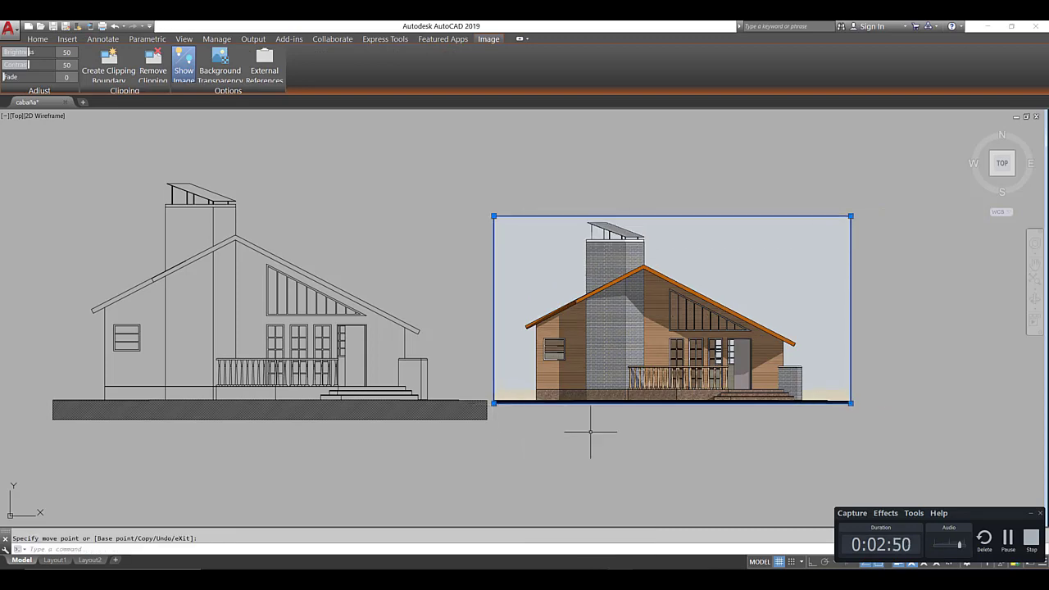
key(Escape)
key(Escape)
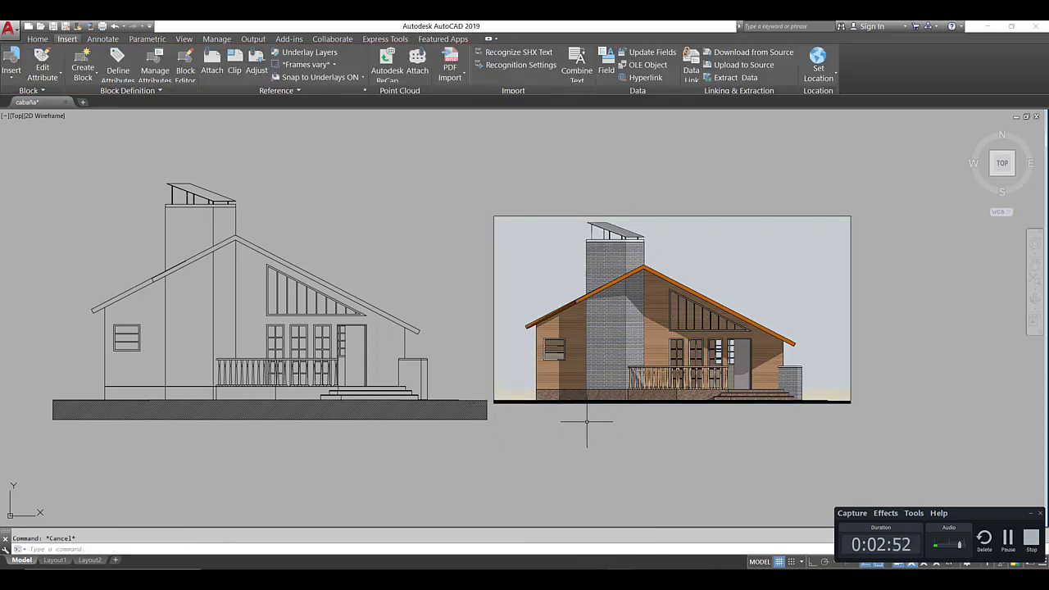
- Scale the attached facade image by a factor of 1.15 from its lower-left corner
click(493, 402)
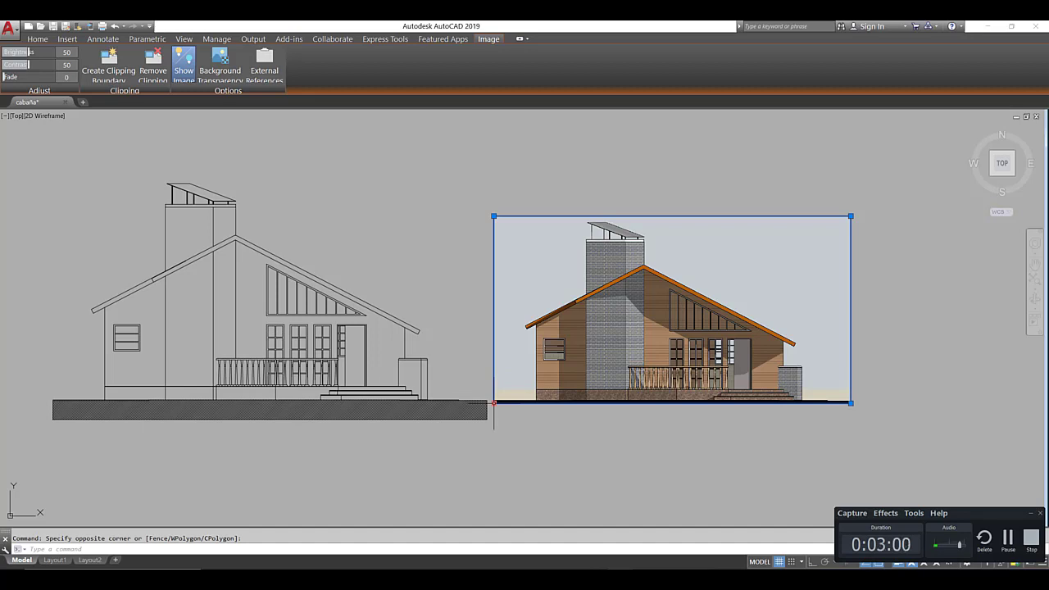
click(493, 403)
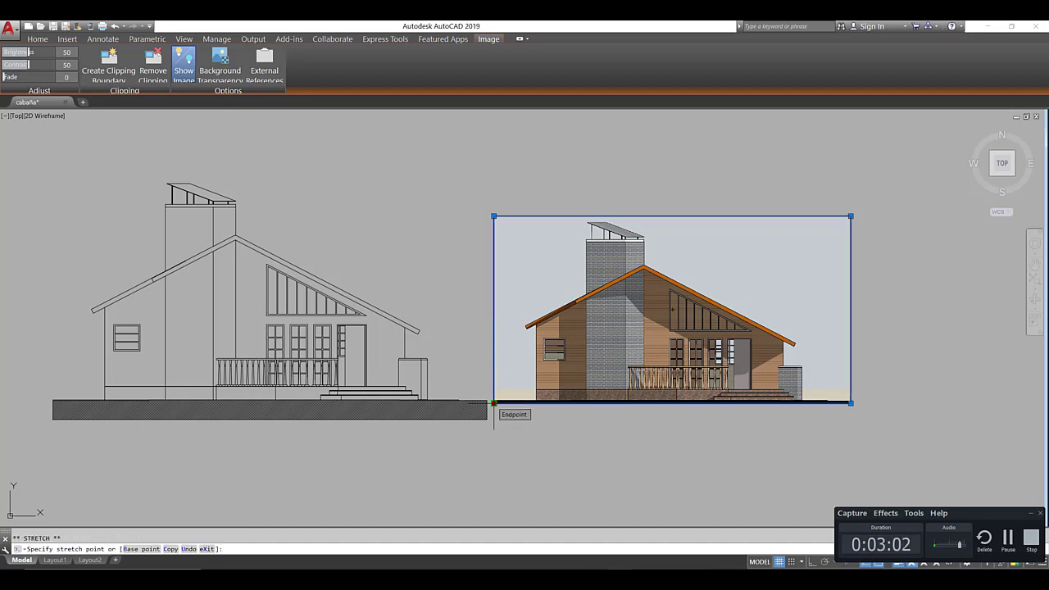
right_click(494, 402)
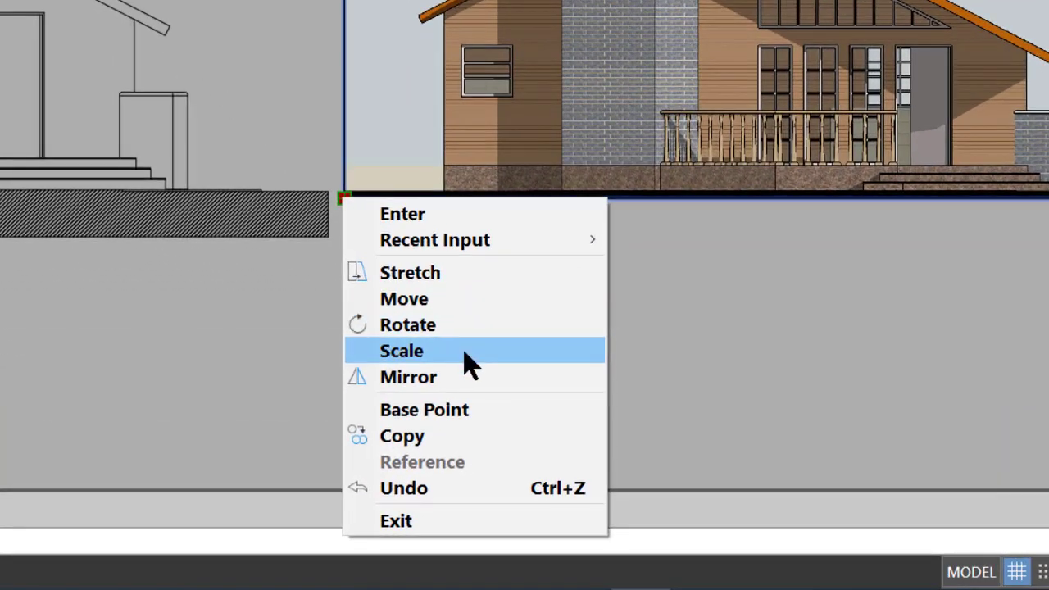
click(470, 352)
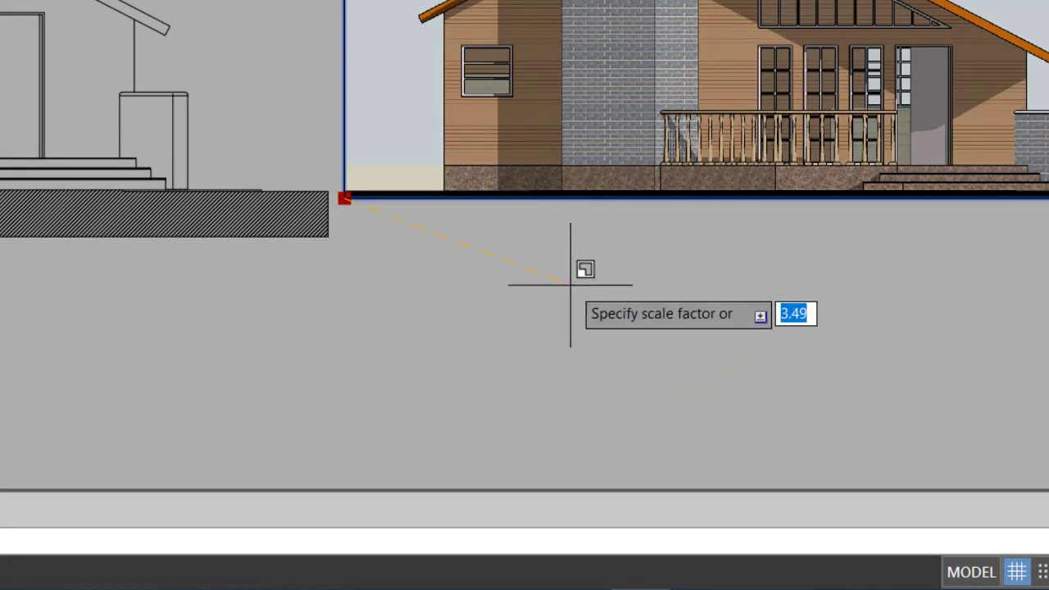
text(1.15)
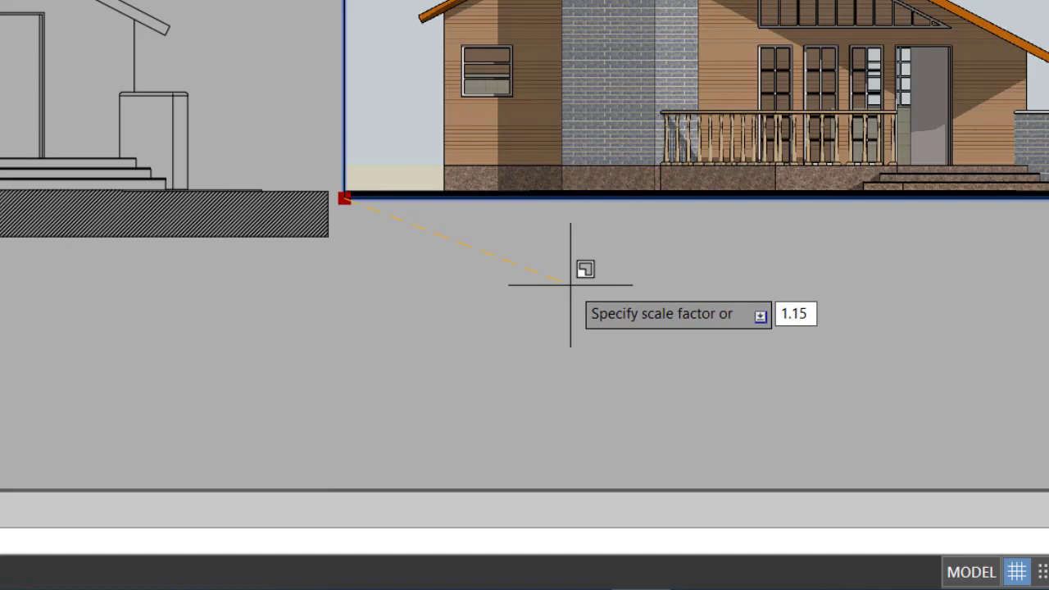
key(Return)
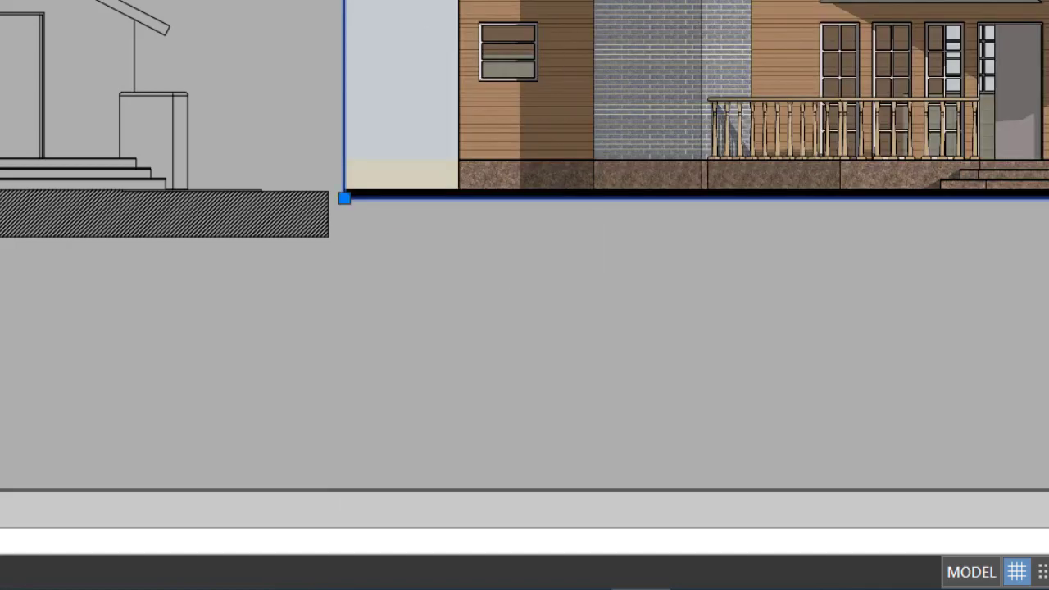
key(Escape)
- Draw a horizontal guide line from the top of the line elevation's chimney roof across to above the facade image's chimney
text(l)
key(Return)
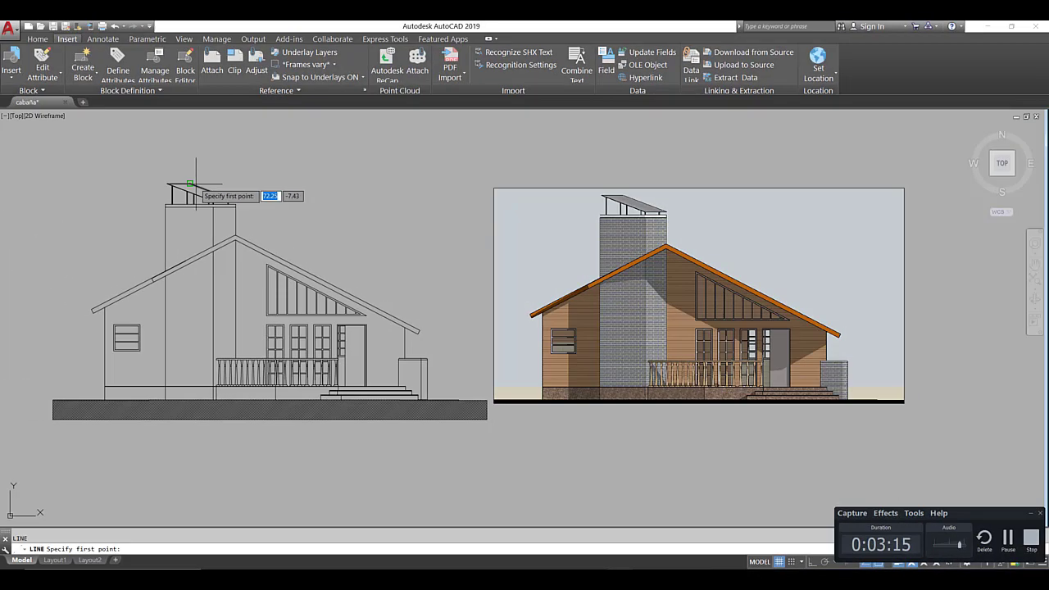
click(195, 184)
click(637, 183)
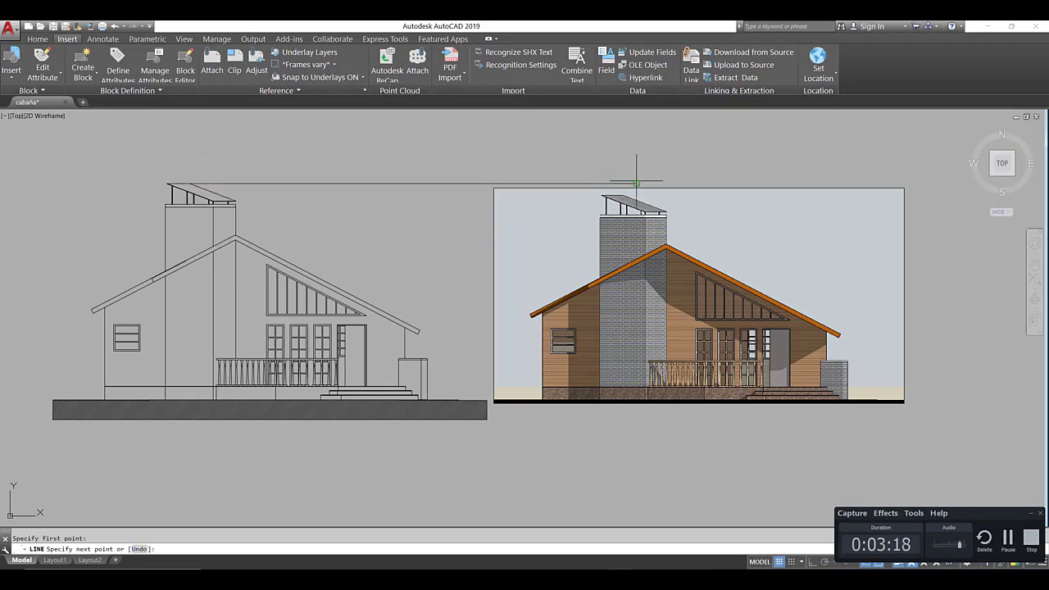
key(Escape)
- Try scaling the facade image by 1.1 from its lower-left corner, and undo that scaling
click(494, 401)
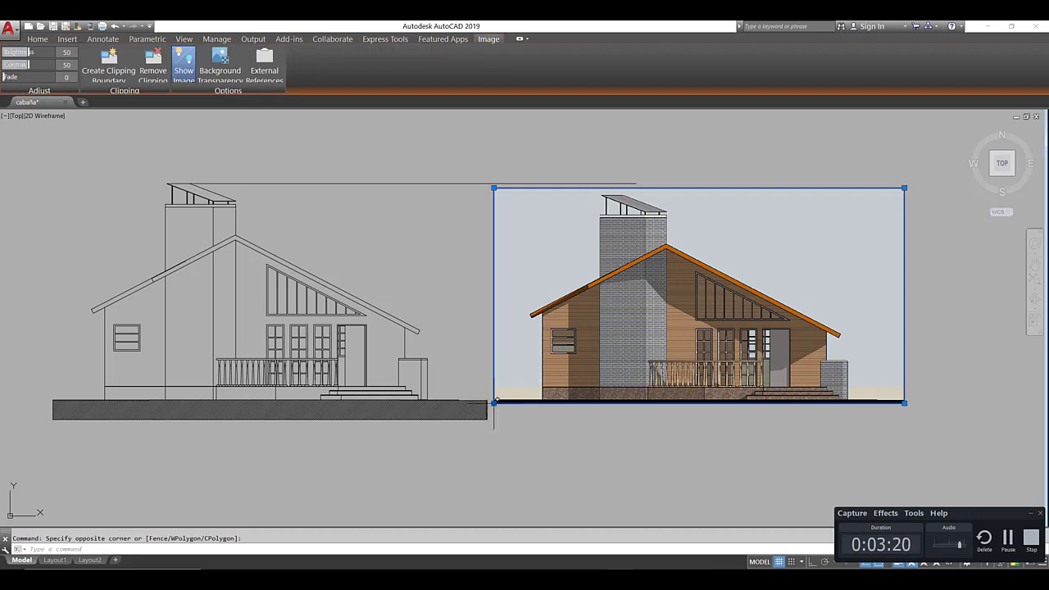
click(494, 402)
right_click(495, 404)
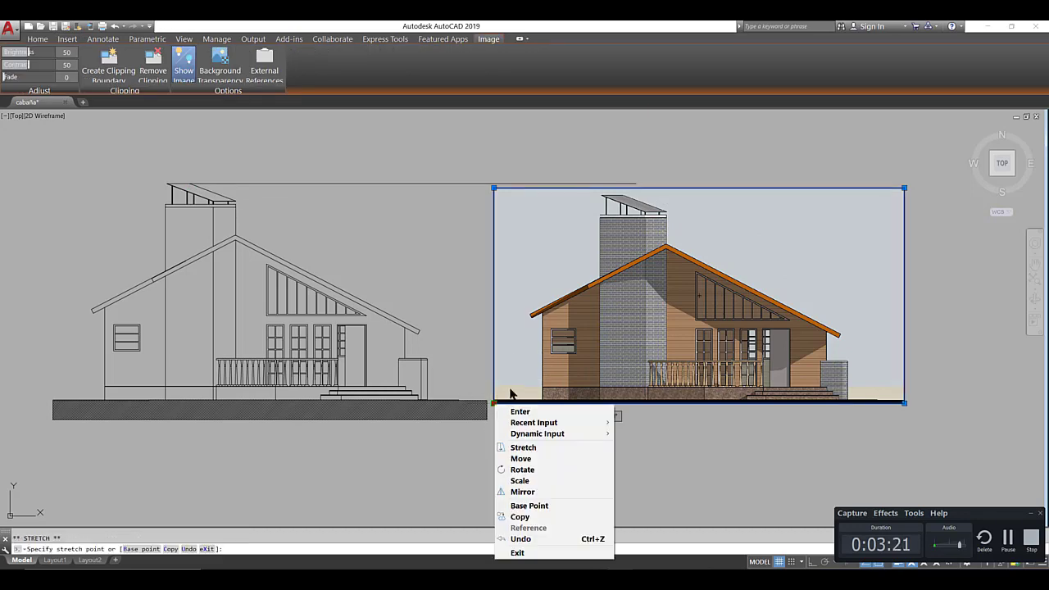
click(557, 481)
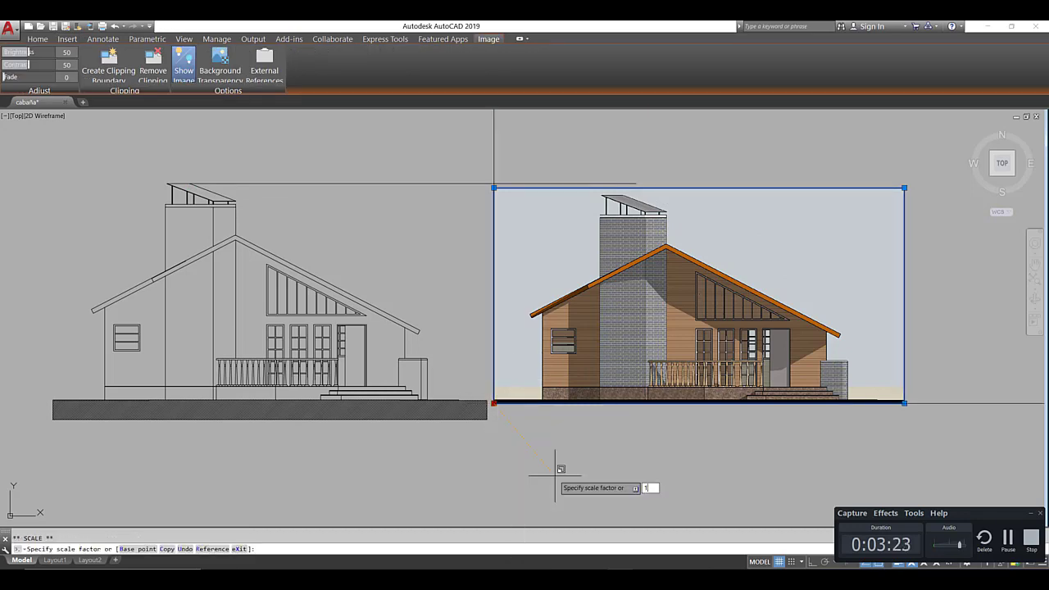
text(1.1)
key(Return)
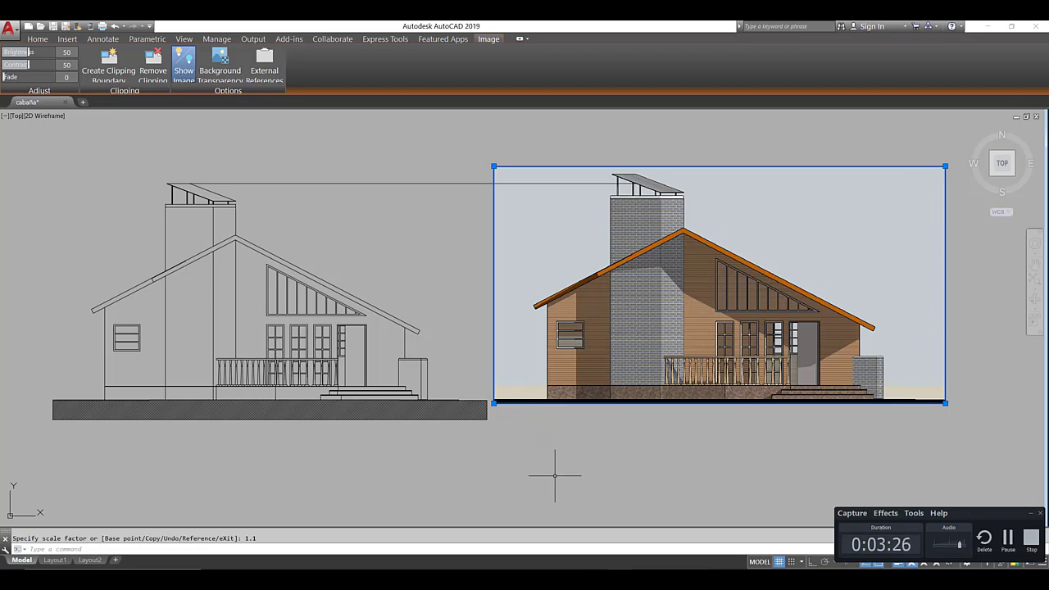
key(ctrl+z)
- Scale the facade image by 1.05 from its lower-left corner to match the guide line's height
click(534, 412)
click(529, 418)
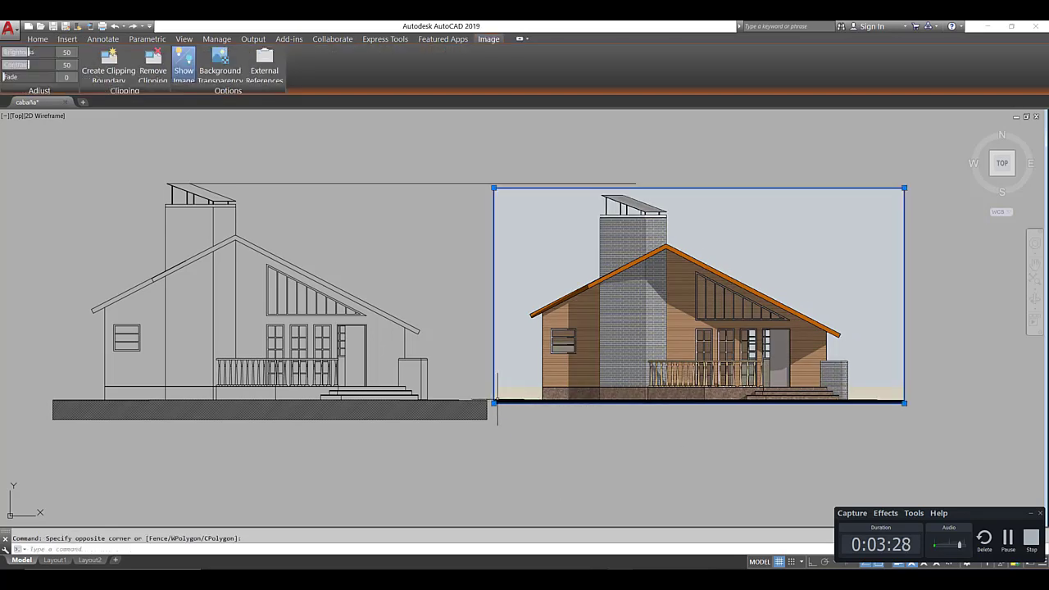
click(494, 403)
right_click(493, 404)
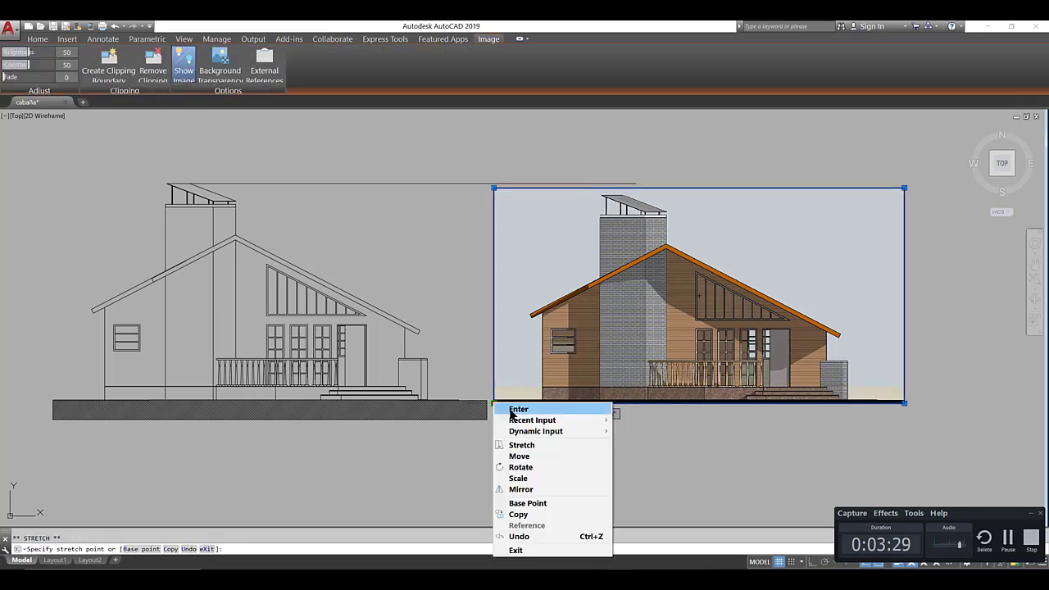
click(538, 479)
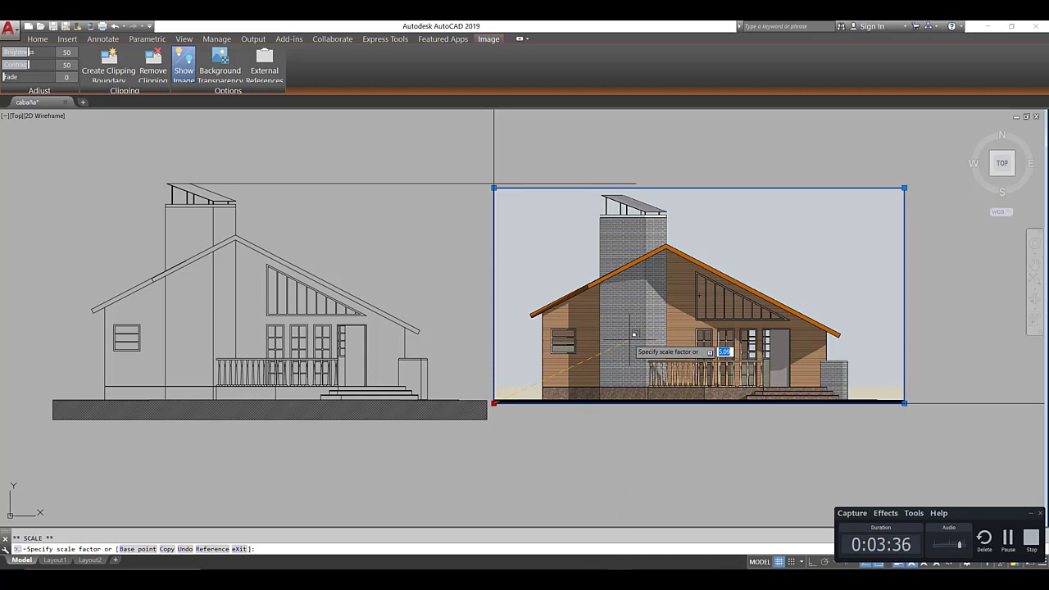
text(1.05)
key(Return)
key(Escape)
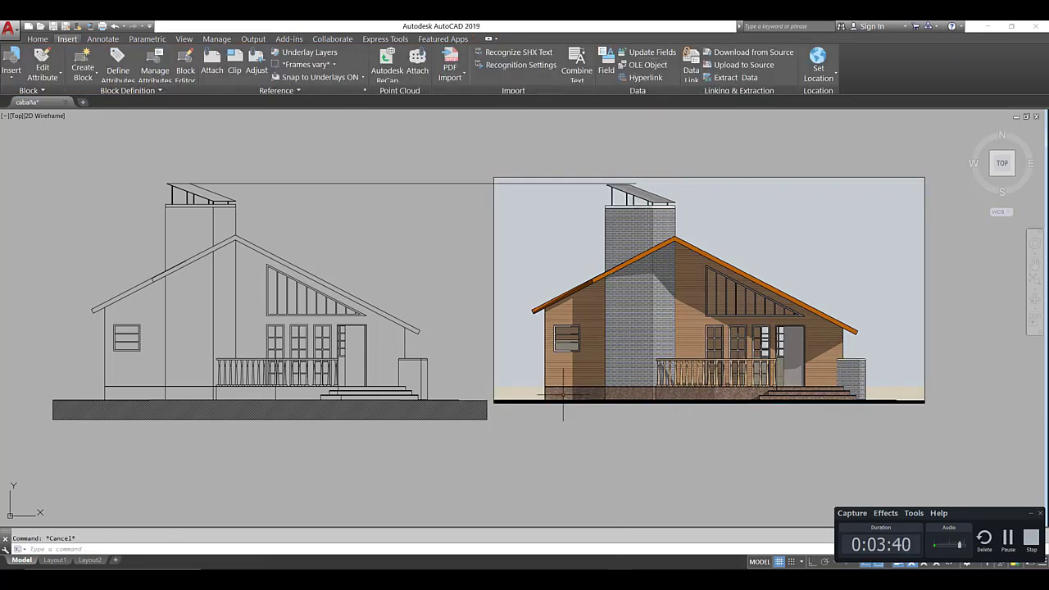
- Delete the horizontal guide line between the line elevation and the facade image
click(421, 240)
click(417, 177)
key(Delete)
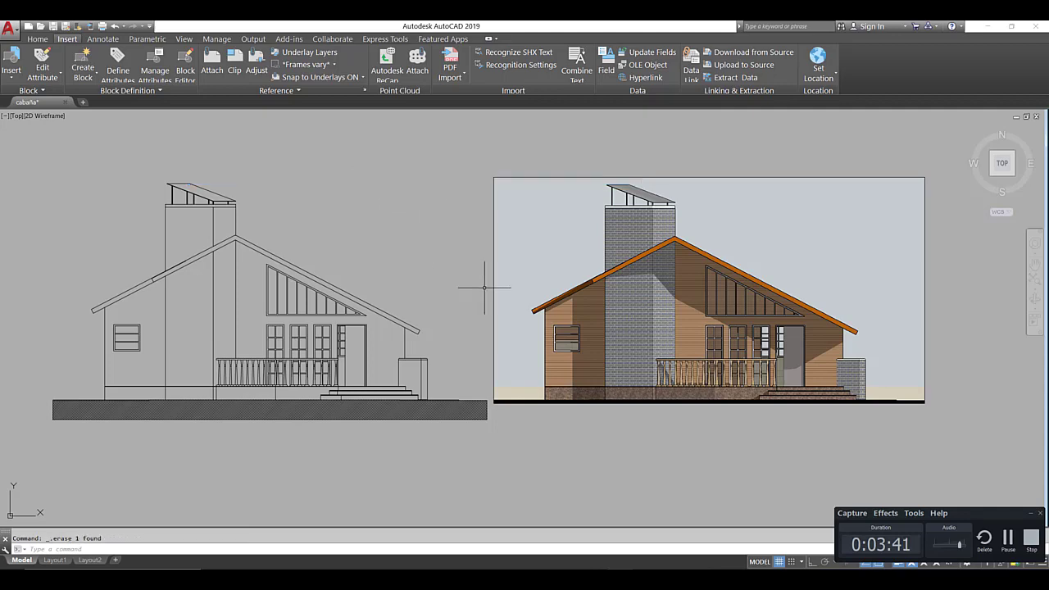
- Compare the line elevation with its rendered facade image up close, and review the plan, sections and both elevation pairs
middle_drag(481, 287, 521, 294)
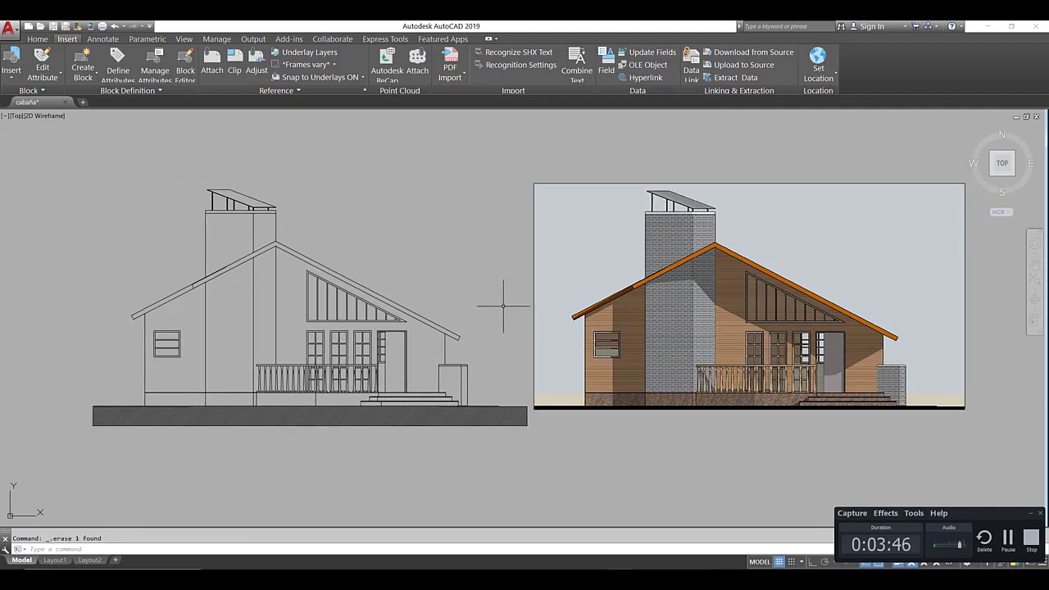
scroll(374, 327, up, 5)
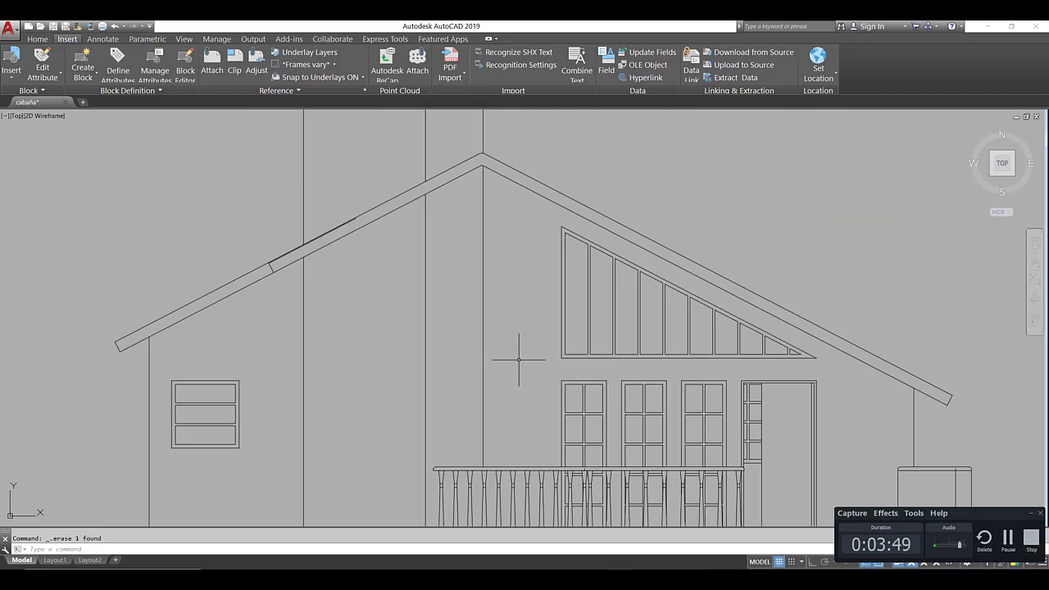
scroll(518, 359, down, 2)
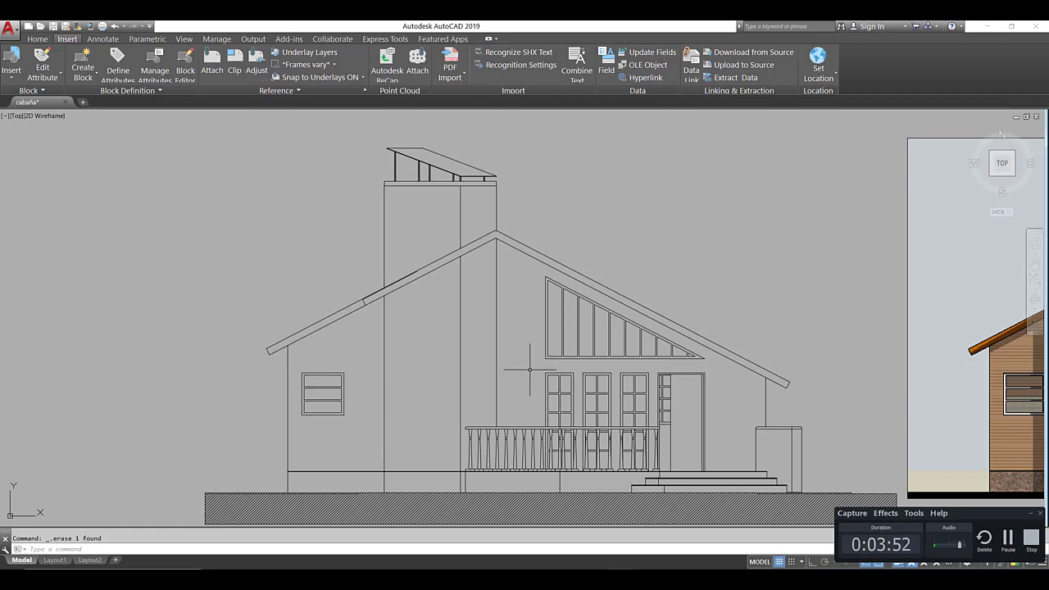
middle_drag(543, 367, 518, 325)
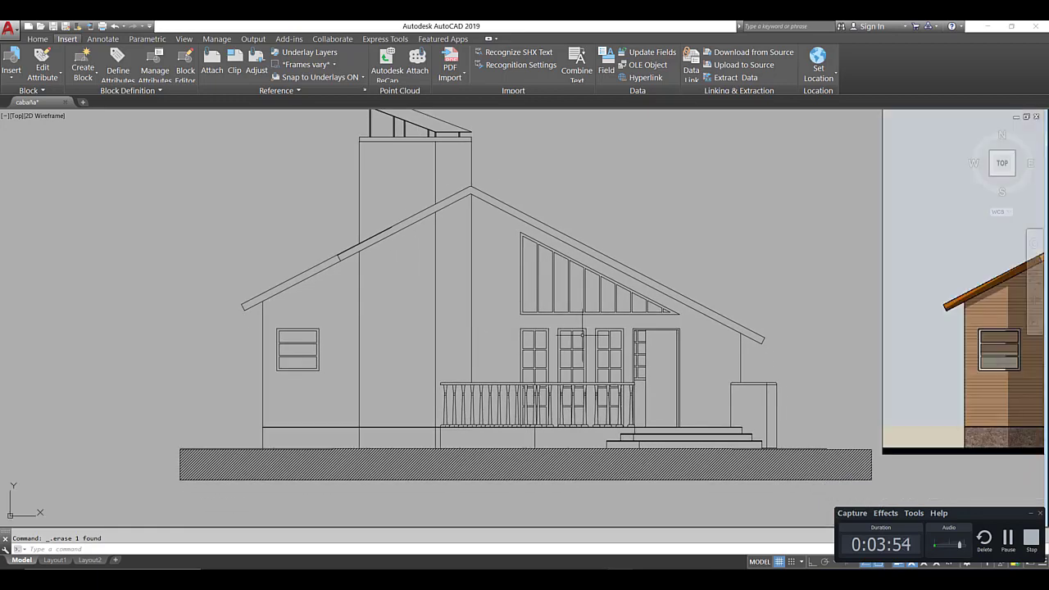
mouse_move(582, 334)
middle_down()
mouse_move(338, 368)
mouse_move(142, 366)
middle_up()
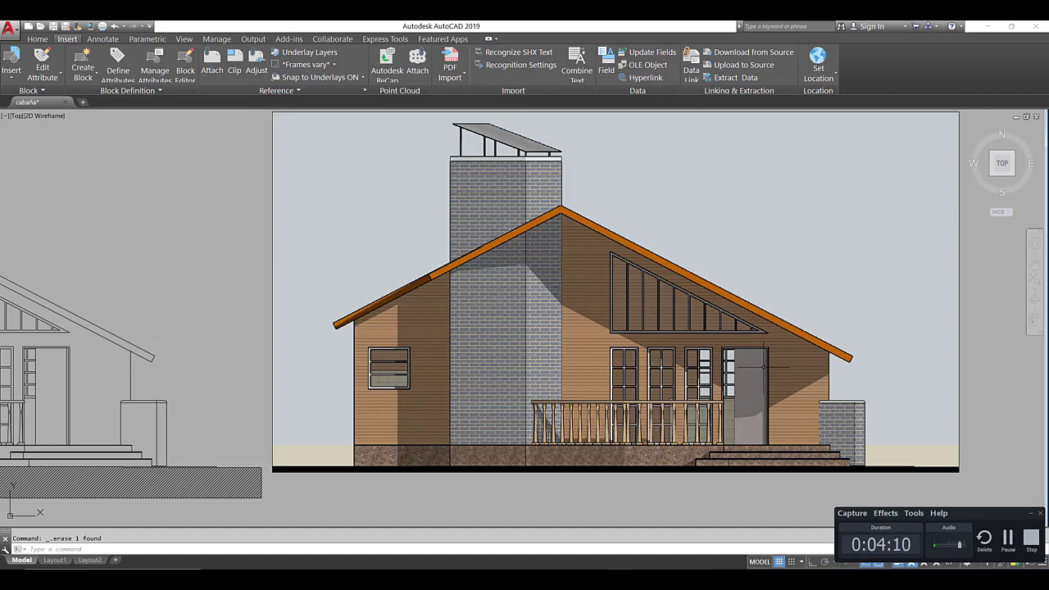
scroll(762, 368, down, 6)
scroll(738, 361, down, 3)
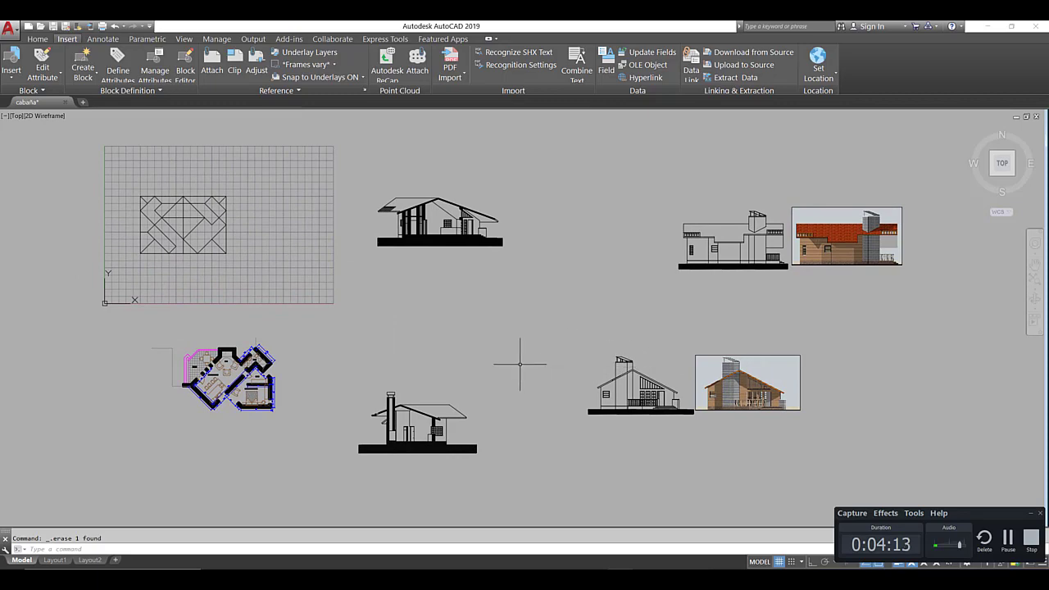
scroll(418, 426, up, 4)
scroll(478, 309, down, 4)
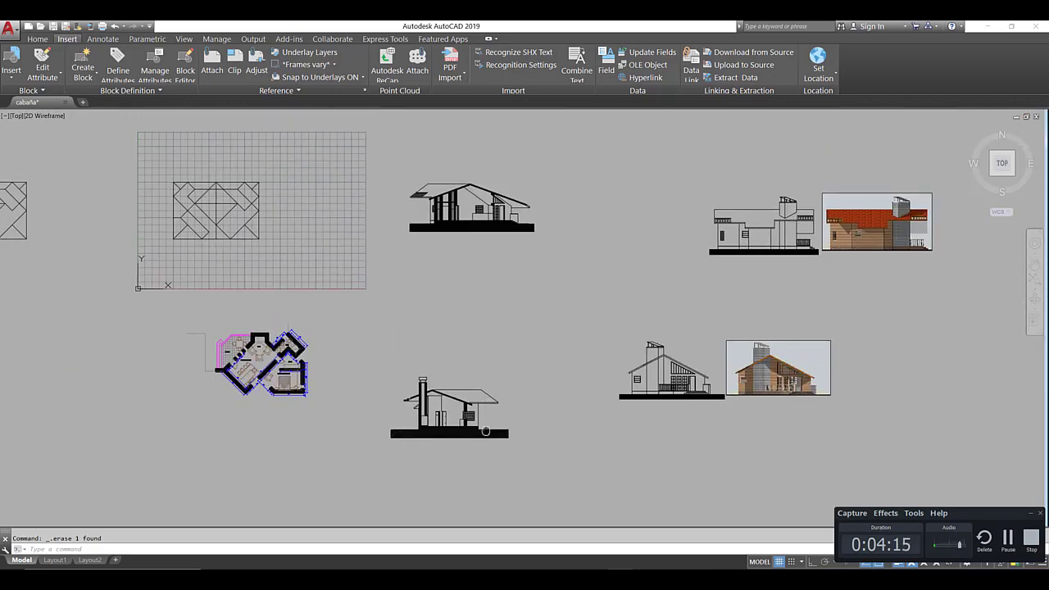
scroll(383, 260, up, 4)
middle_drag(383, 261, 346, 252)
middle_drag(637, 318, 404, 307)
middle_drag(582, 315, 478, 316)
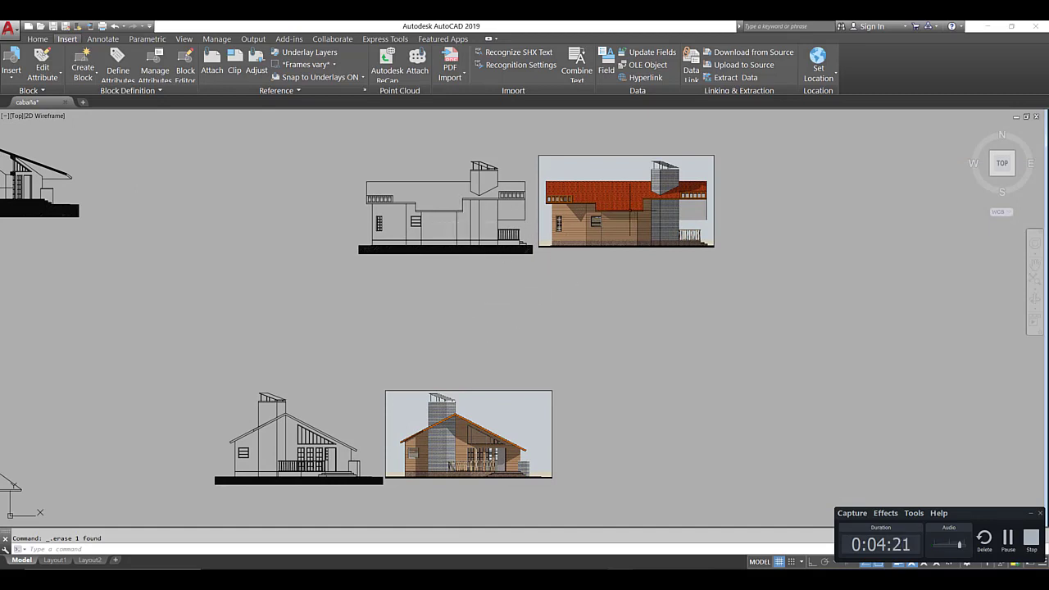
middle_drag(473, 389, 609, 373)
scroll(609, 373, down, 3)
scroll(620, 352, up, 1)
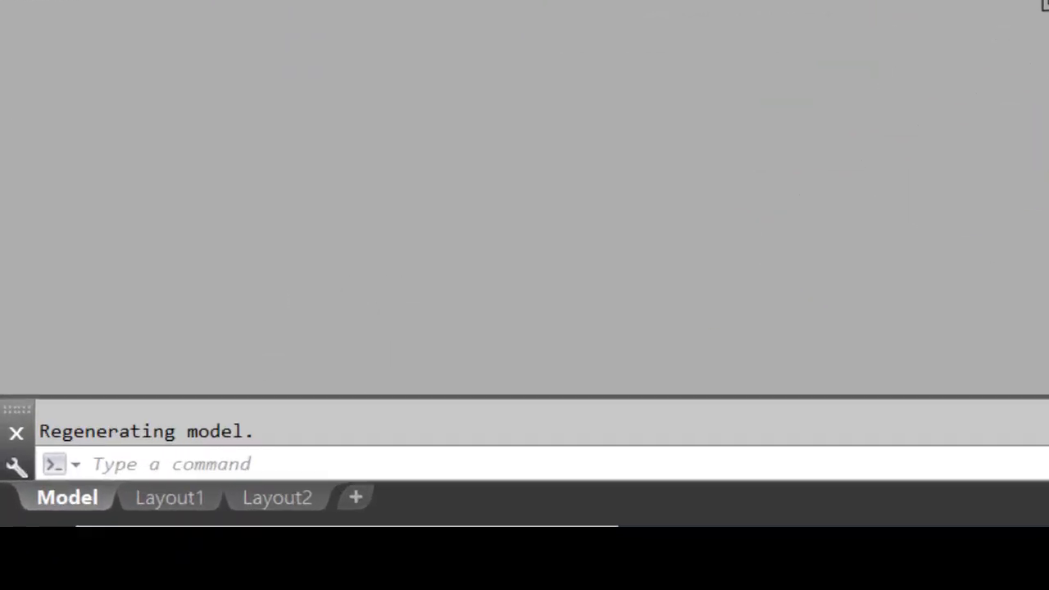
- Examine the two line elevations and their separately placed rendered facade images in model space
scroll(590, 301, up, 5)
scroll(524, 173, down, 8)
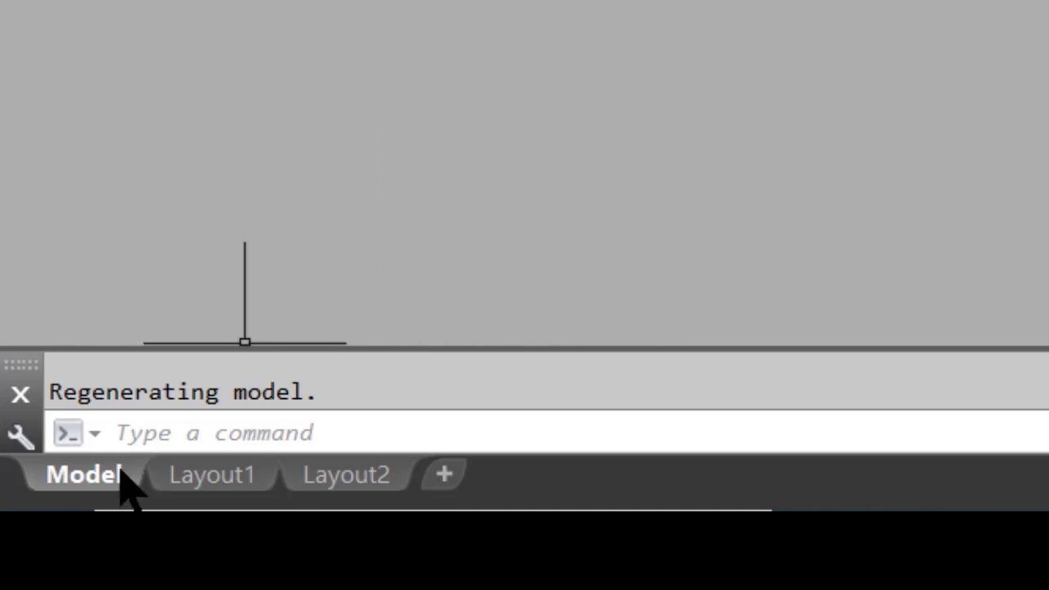
scroll(724, 3, up, 3)
middle_drag(724, 4, 468, 264)
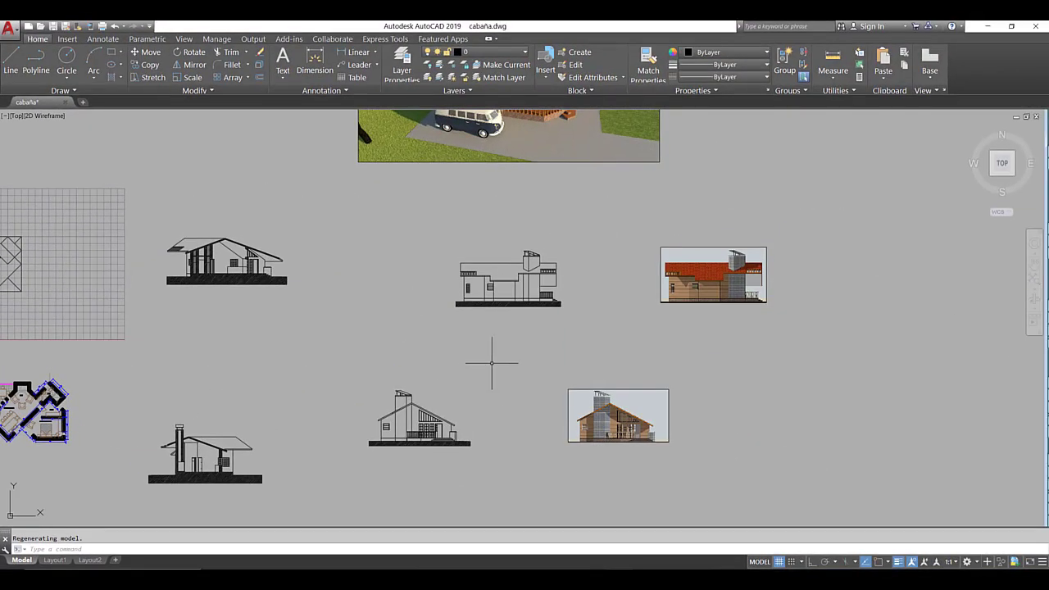
mouse_move(605, 356)
middle_down()
mouse_move(468, 341)
mouse_move(515, 344)
middle_up()
scroll(471, 342, up, 2)
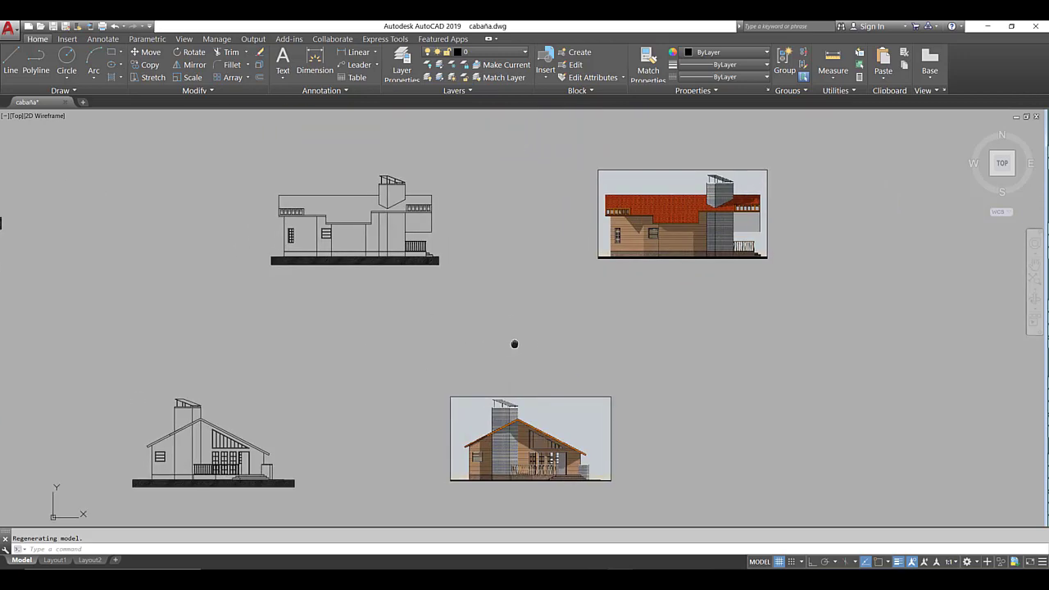
scroll(722, 194, up, 4)
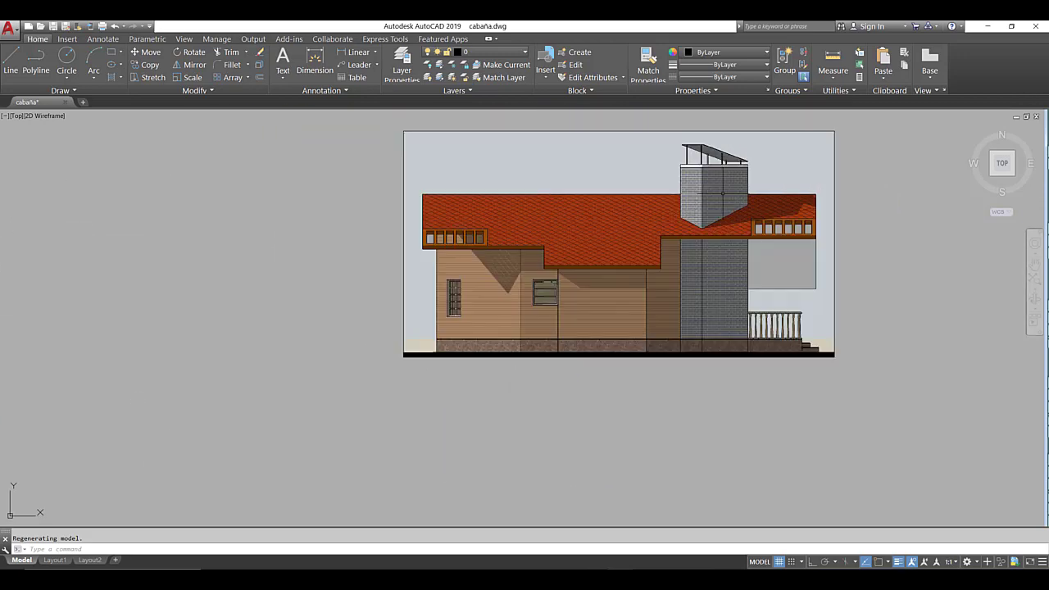
scroll(722, 194, down, 5)
scroll(630, 227, up, 2)
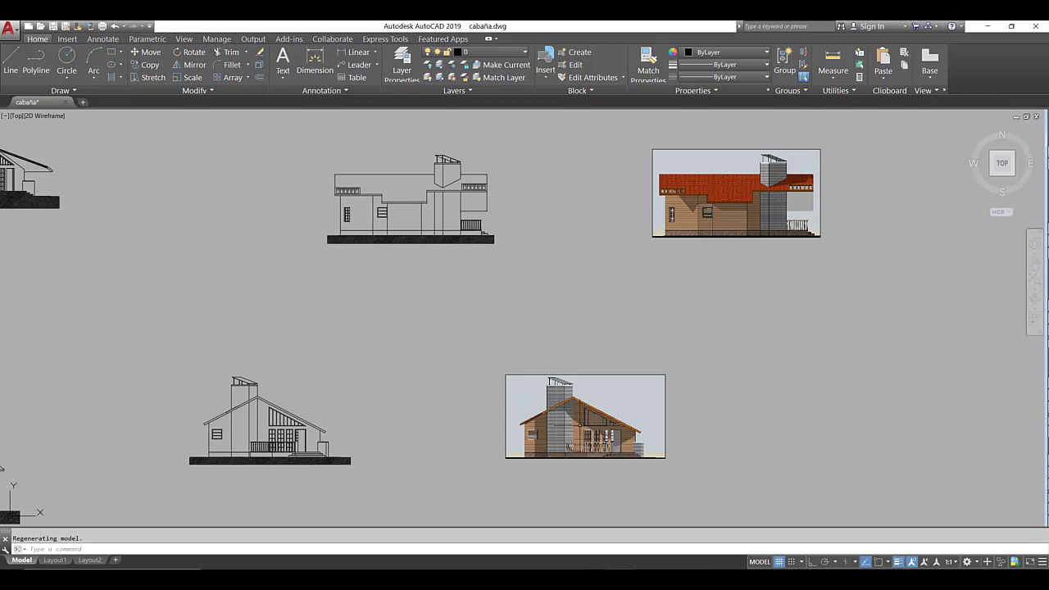
scroll(581, 425, up, 3)
scroll(581, 424, down, 4)
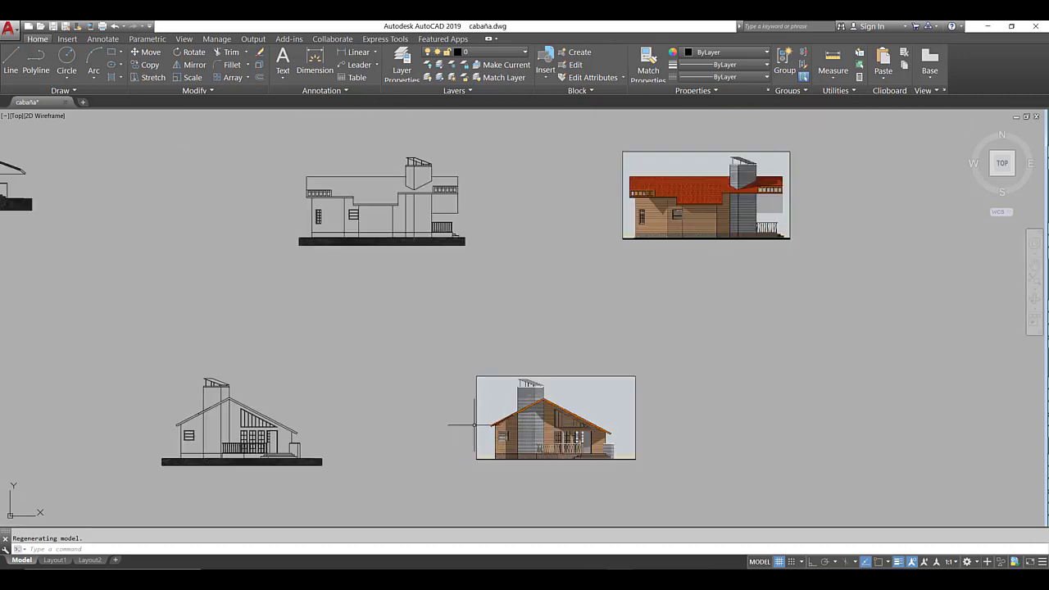
middle_drag(454, 417, 524, 379)
scroll(513, 385, down, 2)
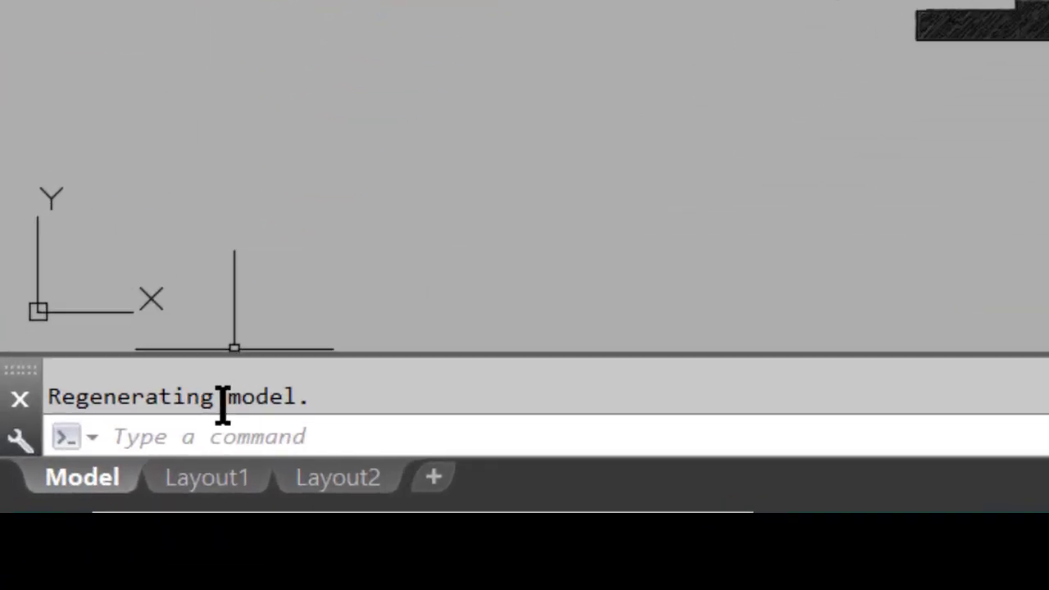
- Open Layout1 and examine the sheet's architectural plan, design guidelines and elevation viewports
click(220, 481)
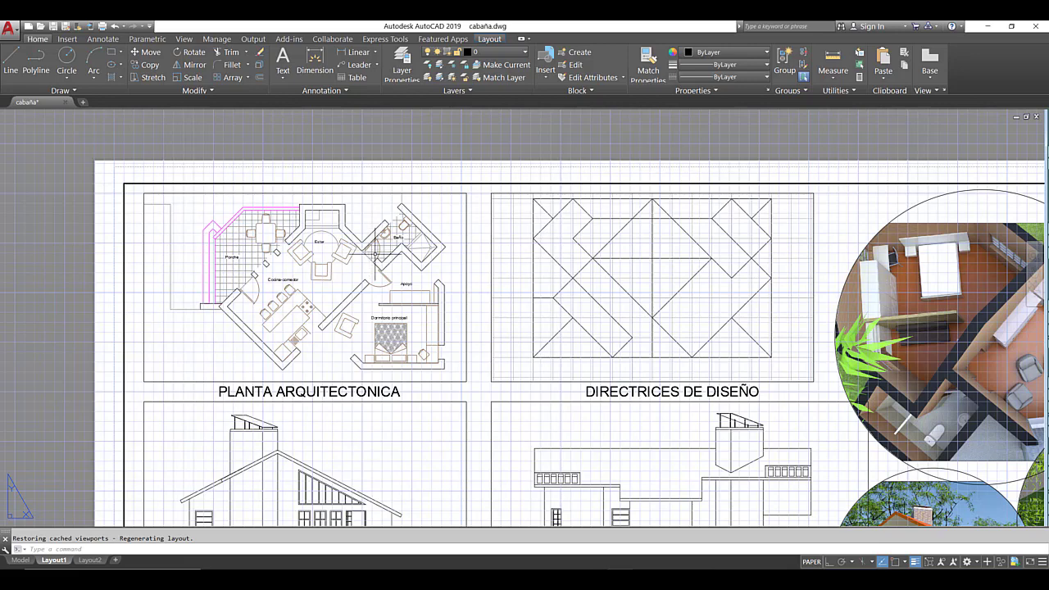
middle_drag(497, 323, 482, 297)
middle_drag(662, 365, 596, 363)
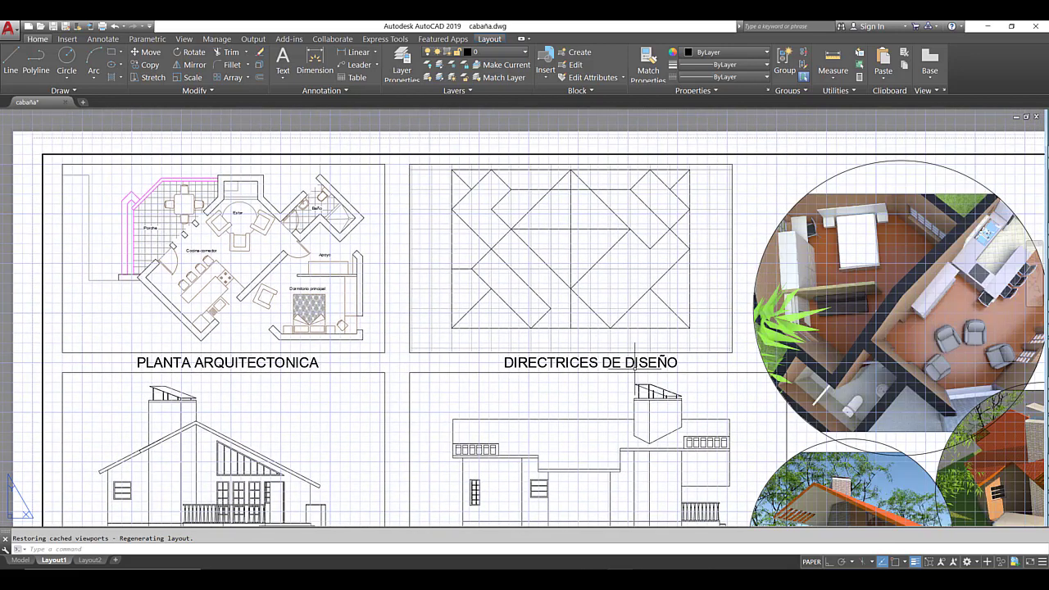
- Review the Layout1 sheet's line elevations, rendered facades and three circular perspective viewports
middle_drag(705, 383, 586, 340)
middle_drag(519, 351, 574, 321)
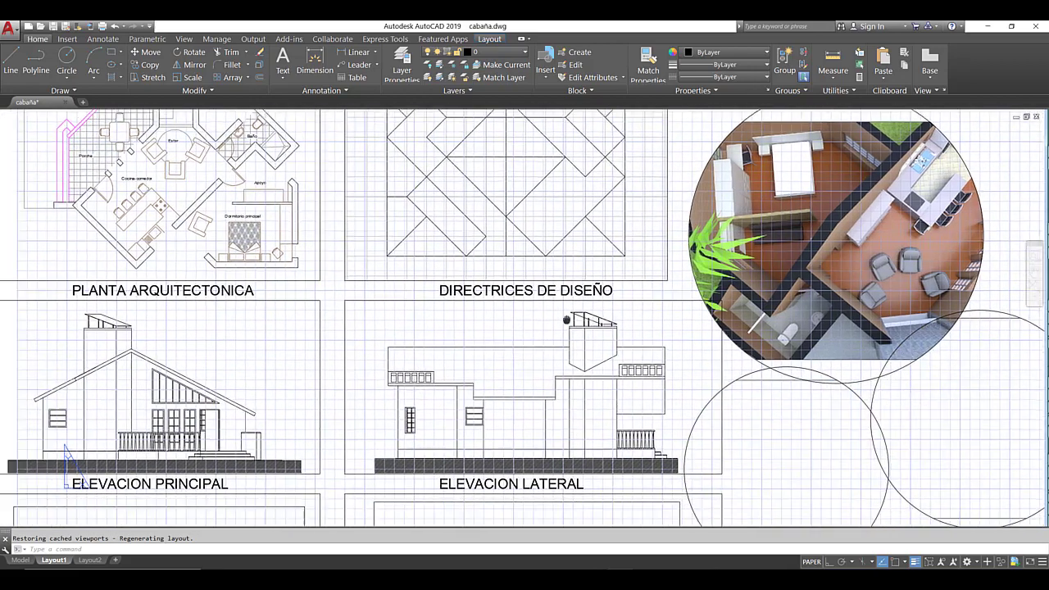
middle_drag(641, 336, 488, 310)
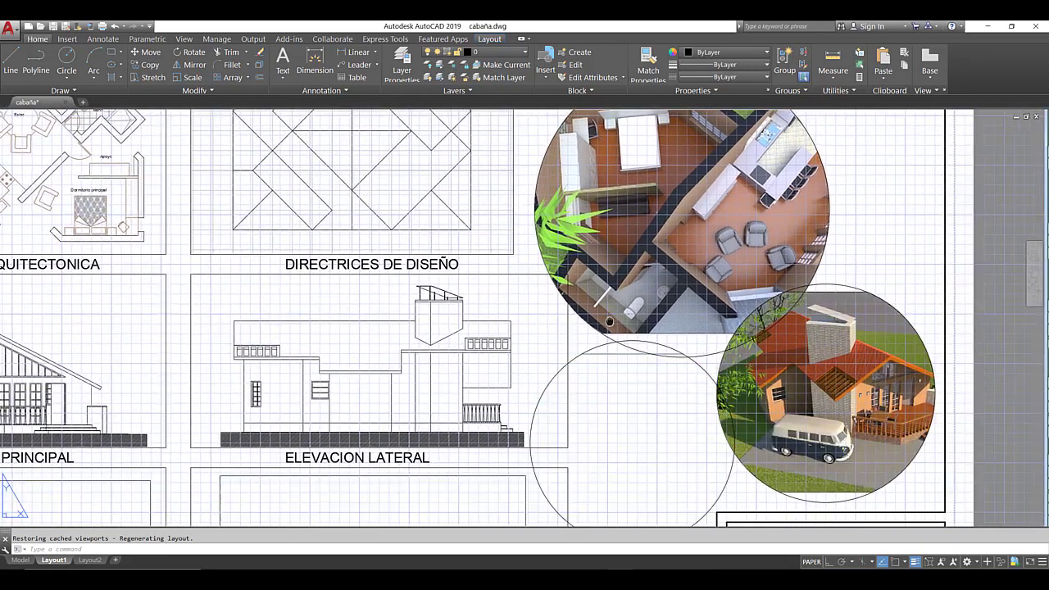
middle_drag(620, 322, 567, 313)
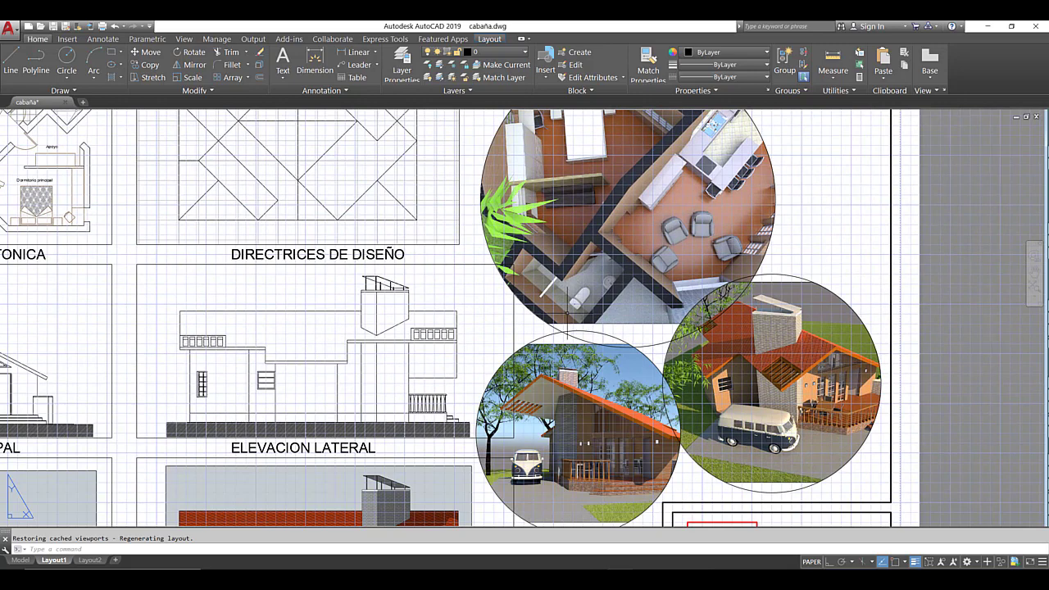
middle_drag(567, 311, 636, 268)
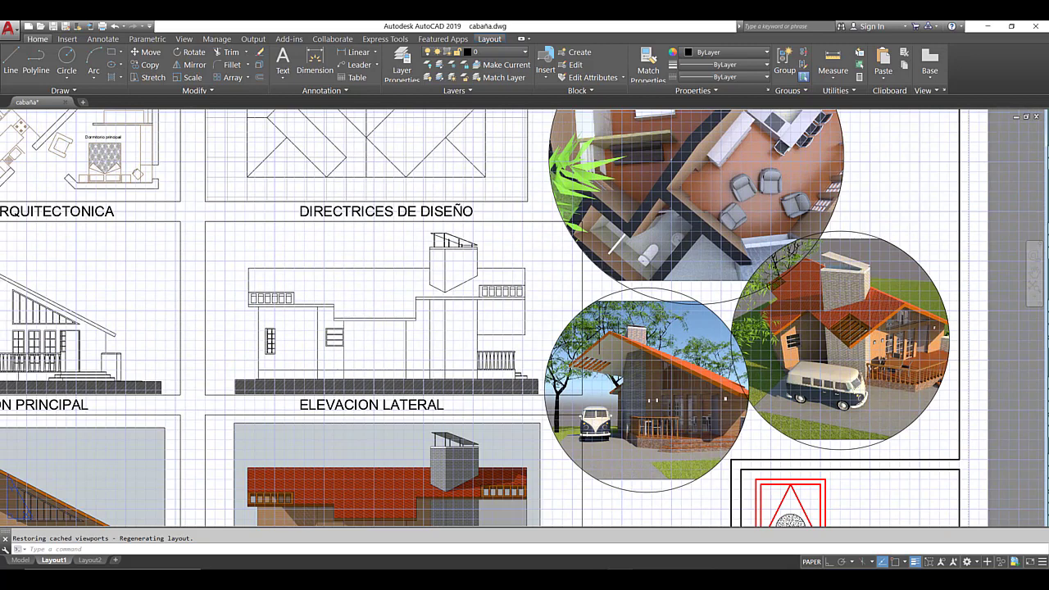
middle_drag(500, 345, 556, 316)
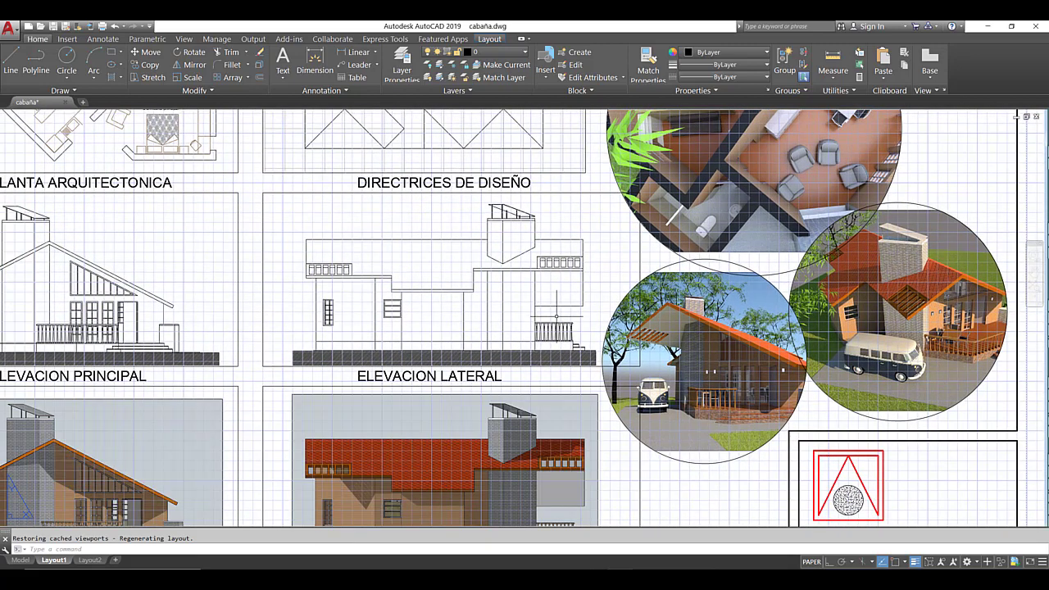
middle_drag(659, 462, 604, 387)
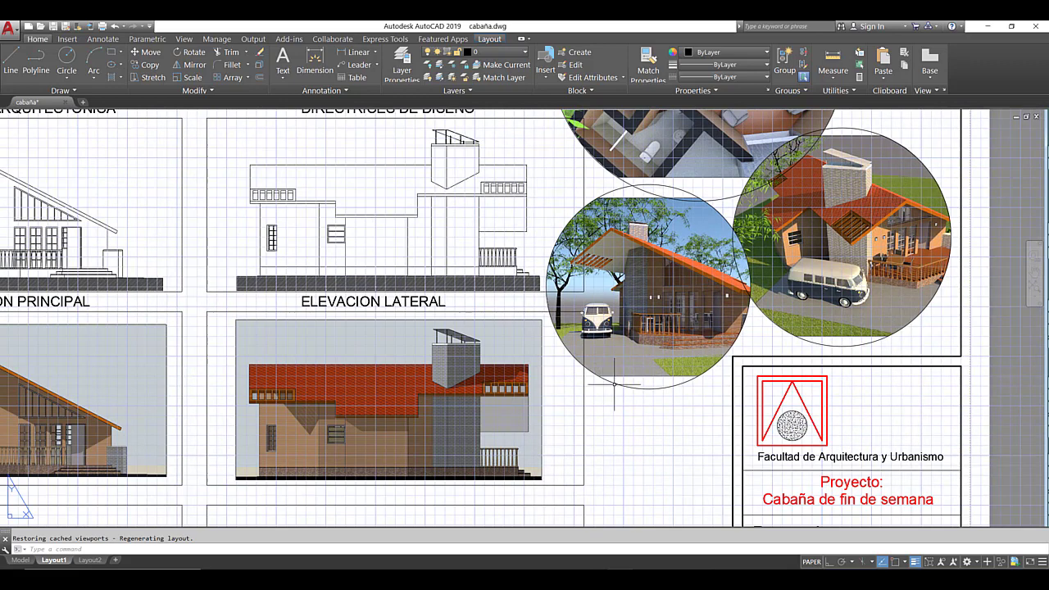
- Assign the three circular viewports of the exterior perspectives and the rendered floor plan to the vp layer
click(615, 382)
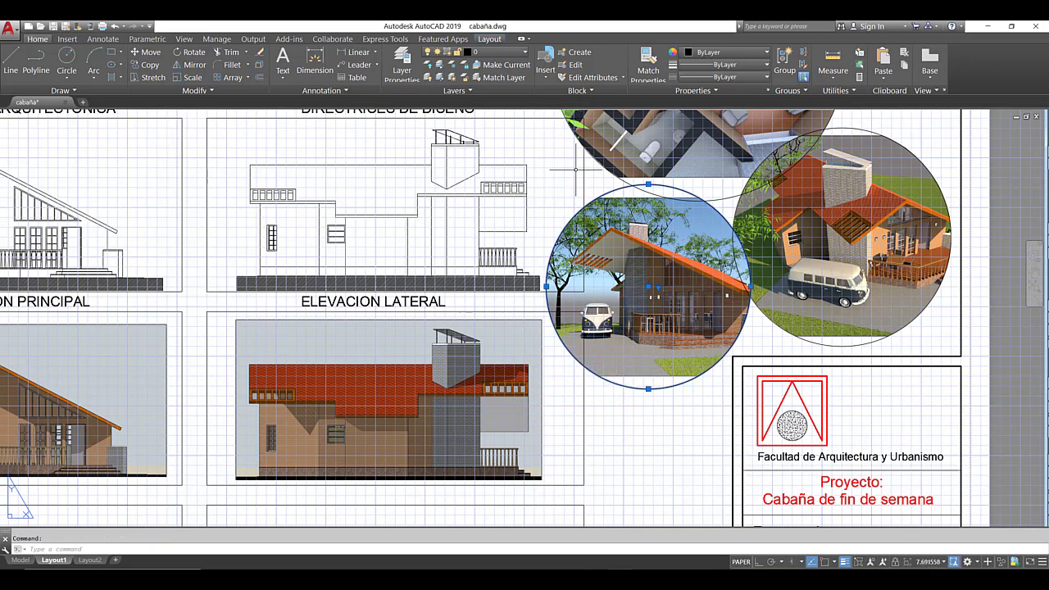
click(492, 53)
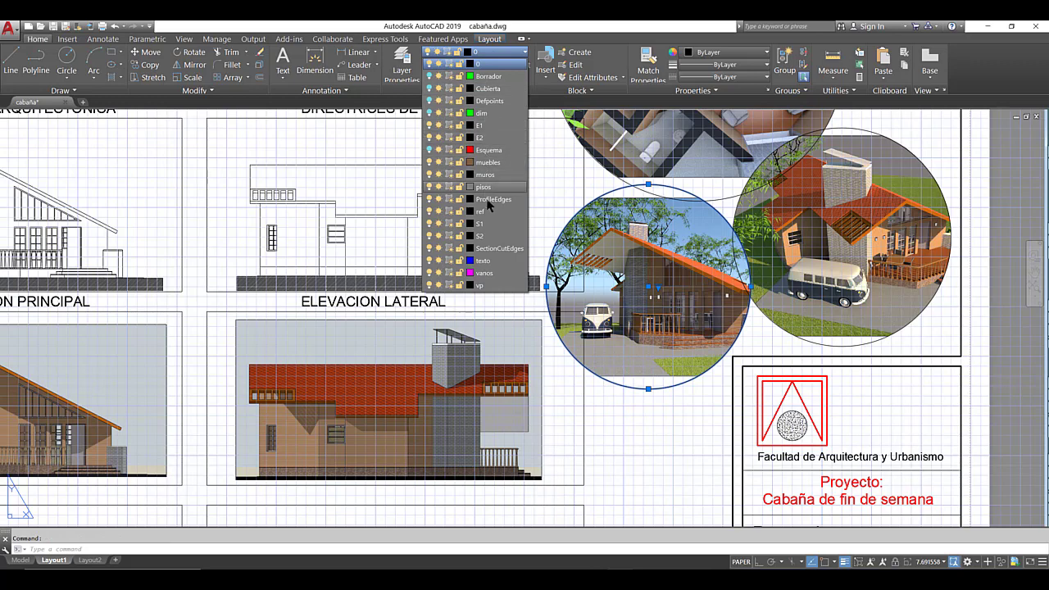
click(490, 286)
middle_drag(858, 139, 678, 259)
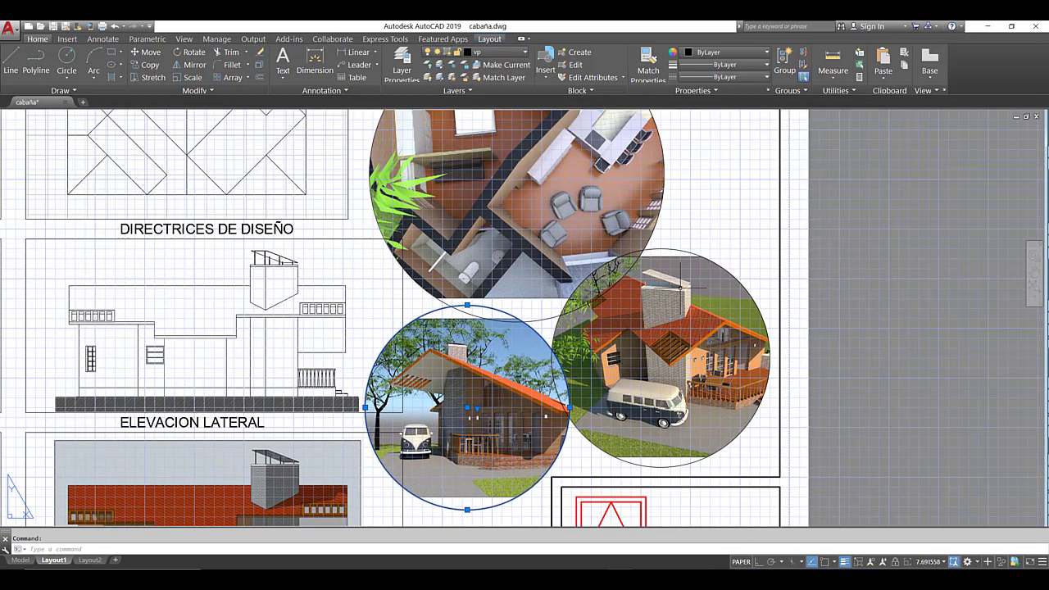
click(677, 248)
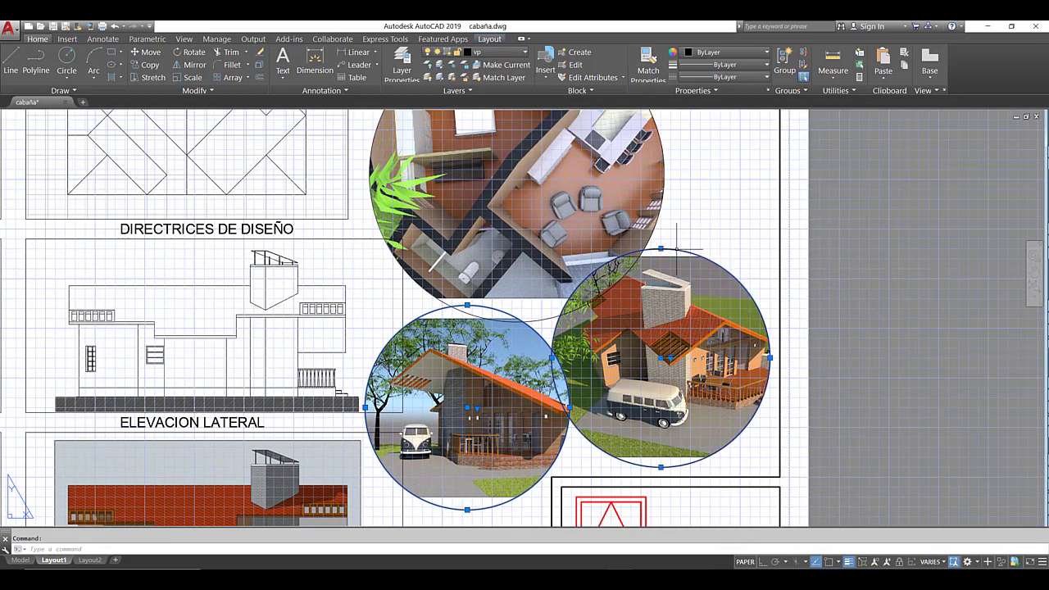
click(450, 53)
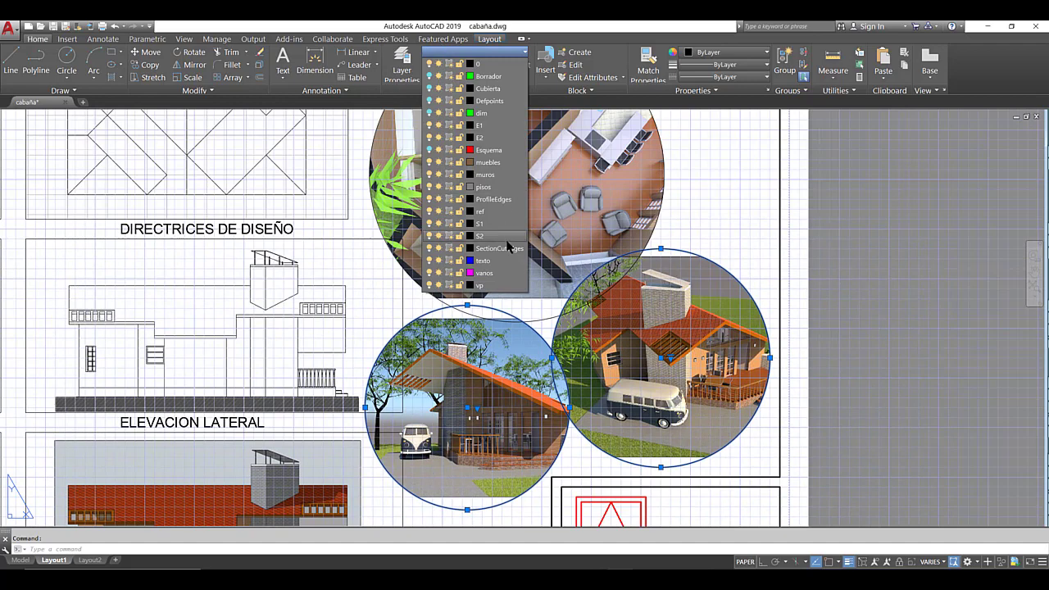
click(491, 285)
click(552, 315)
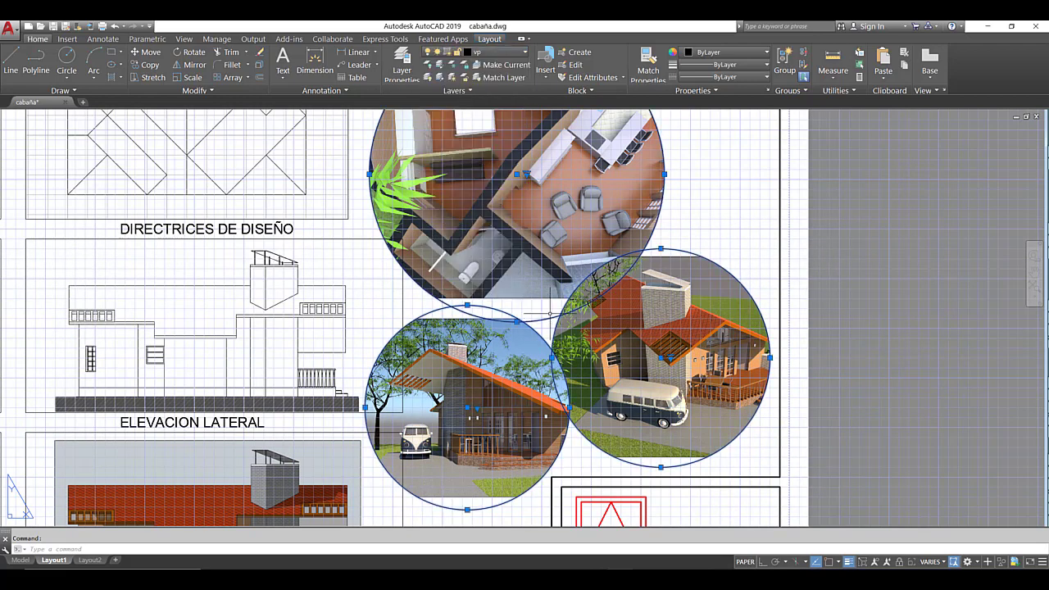
click(457, 54)
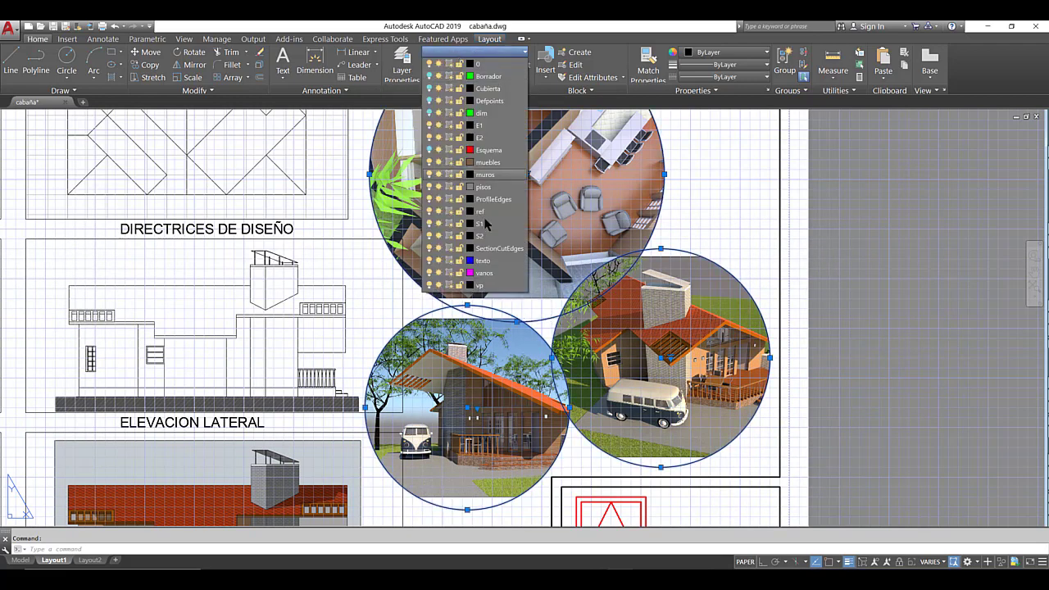
click(484, 285)
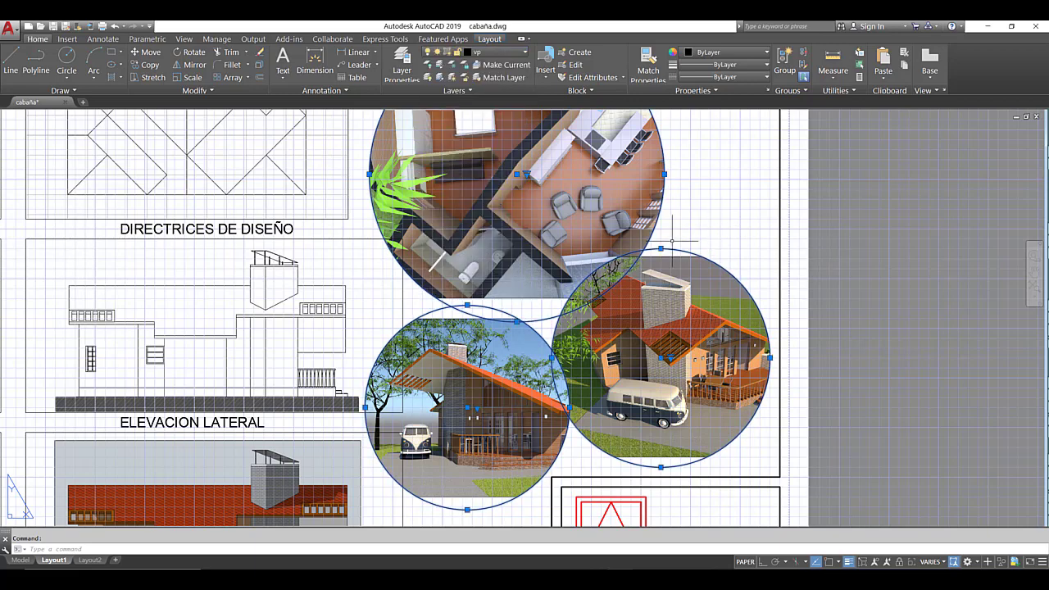
click(694, 224)
key(Escape)
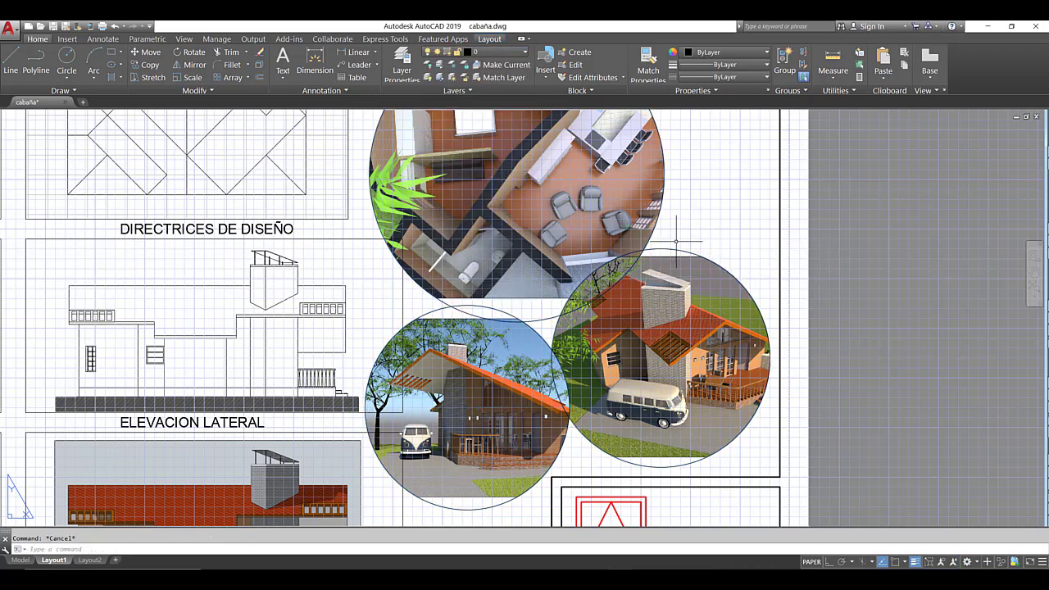
- Examine the title block, rendered facades and sections, and check the composition of the whole sheet
middle_drag(606, 275, 617, 187)
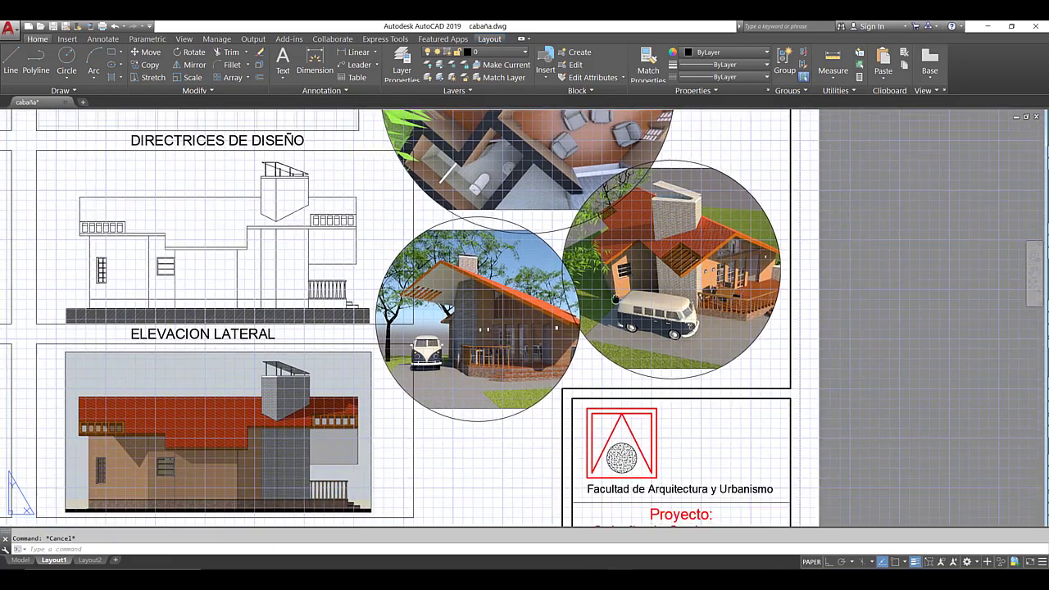
middle_drag(614, 312, 608, 219)
middle_drag(599, 278, 610, 242)
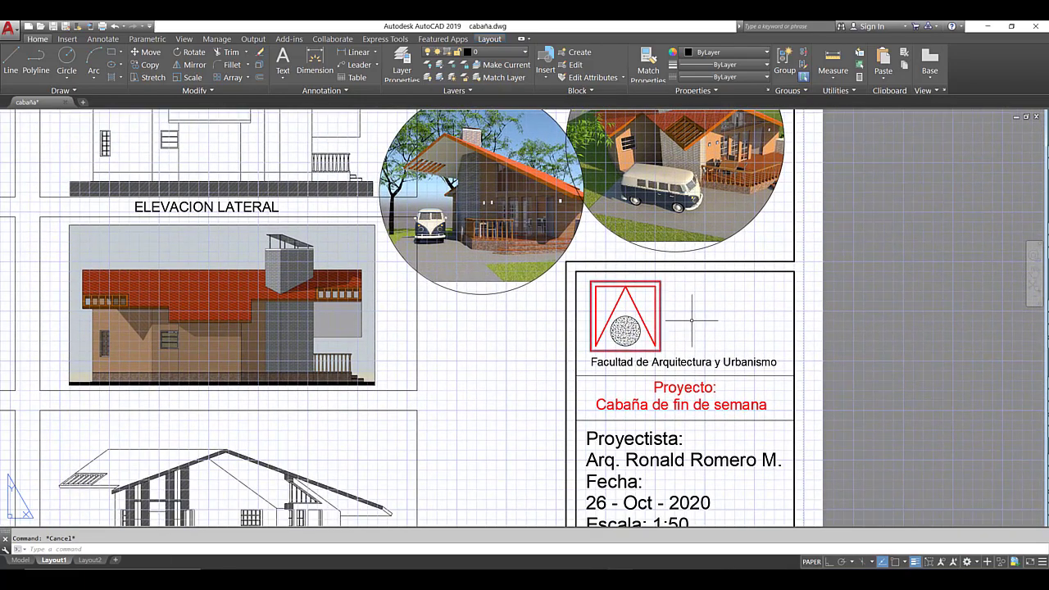
middle_drag(694, 320, 649, 268)
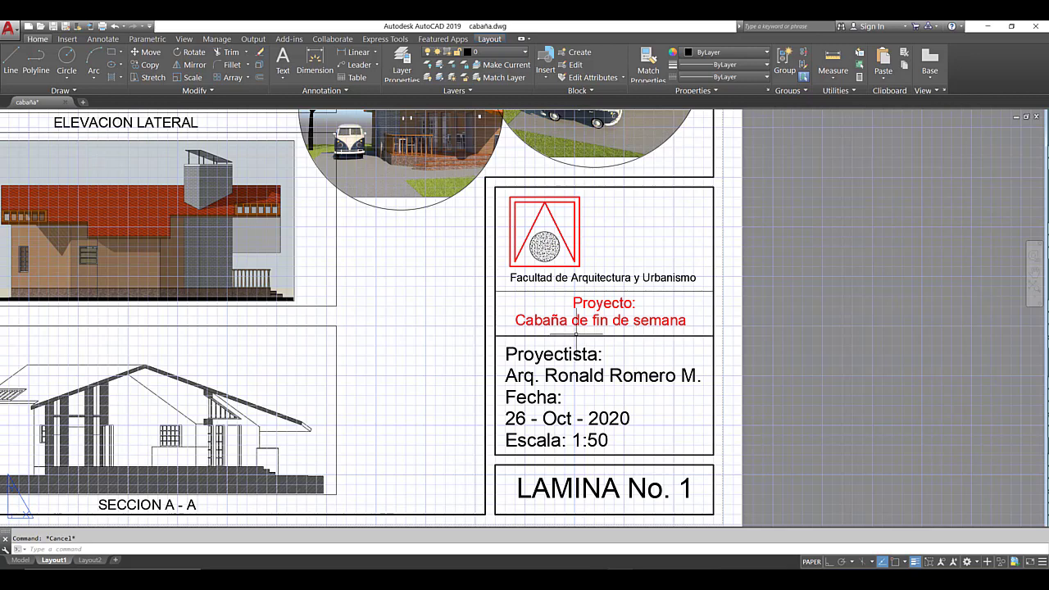
scroll(576, 333, down, 3)
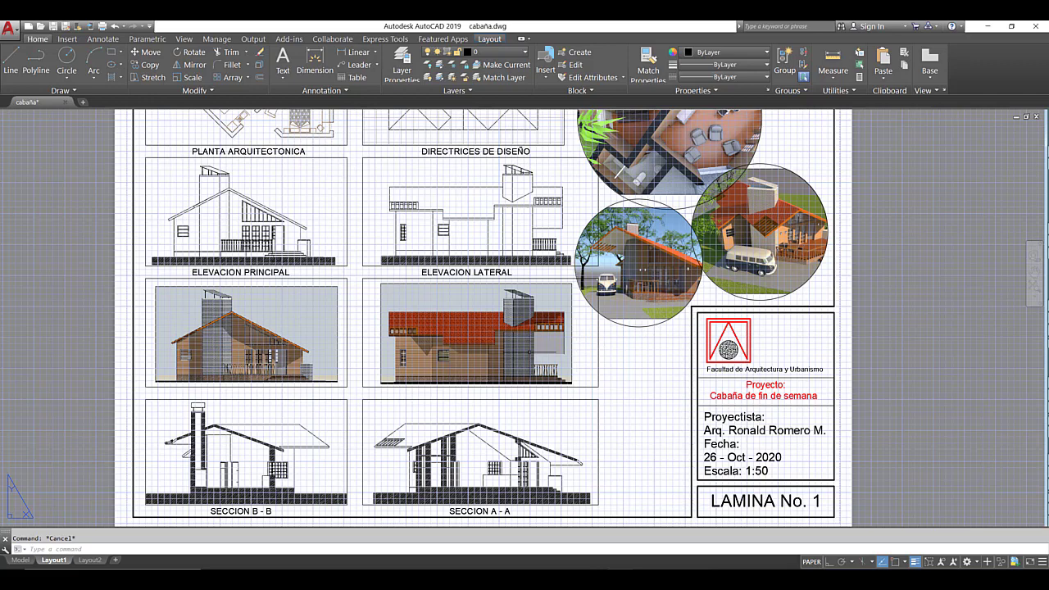
middle_drag(481, 359, 522, 305)
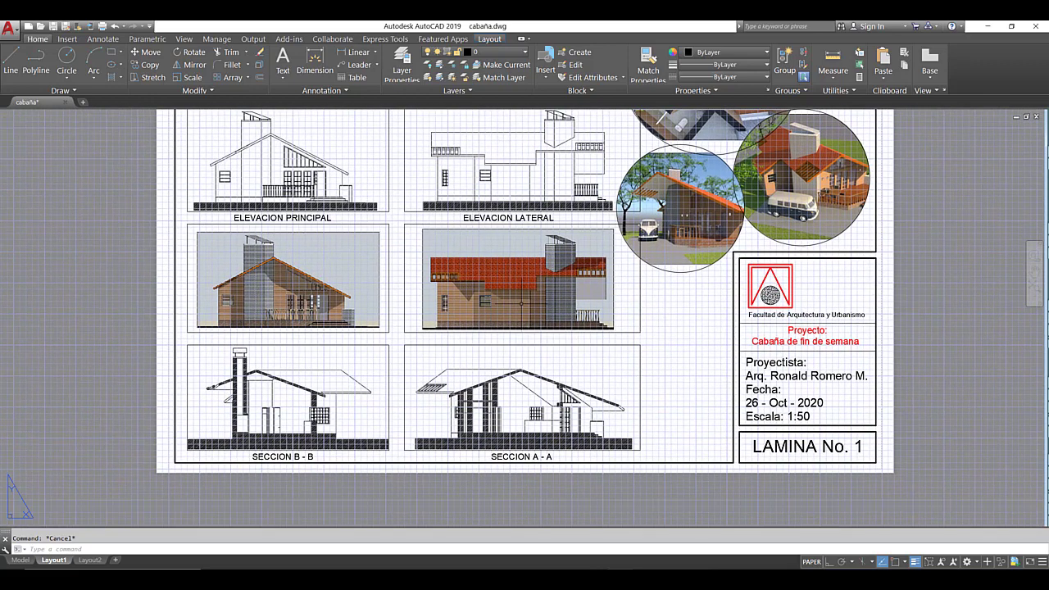
scroll(523, 305, down, 2)
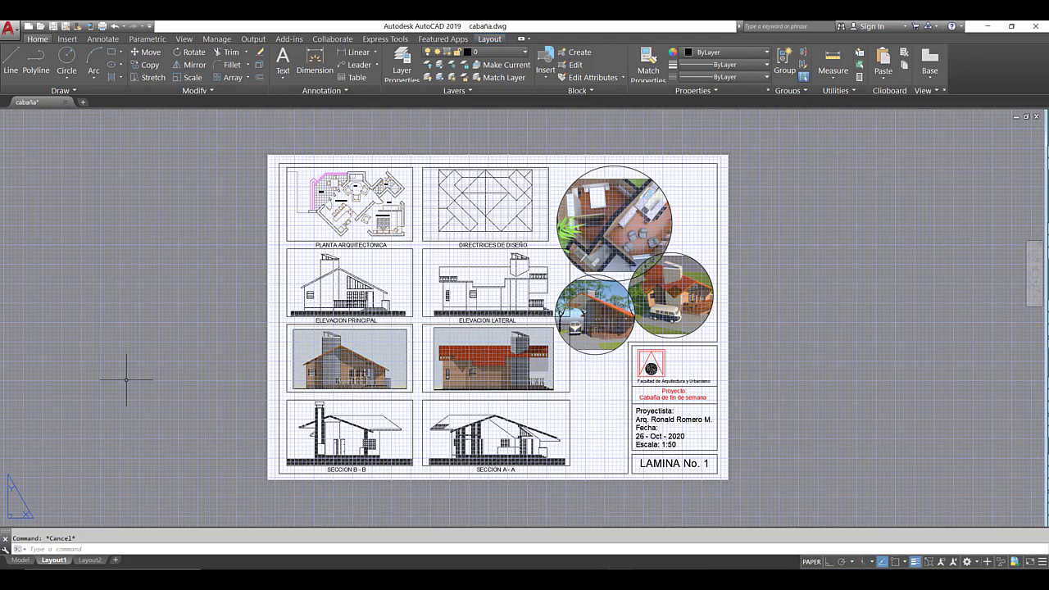
- Start a plot of Layout1 with the <Previous plot> page setup and preview the sheet
text(pl)
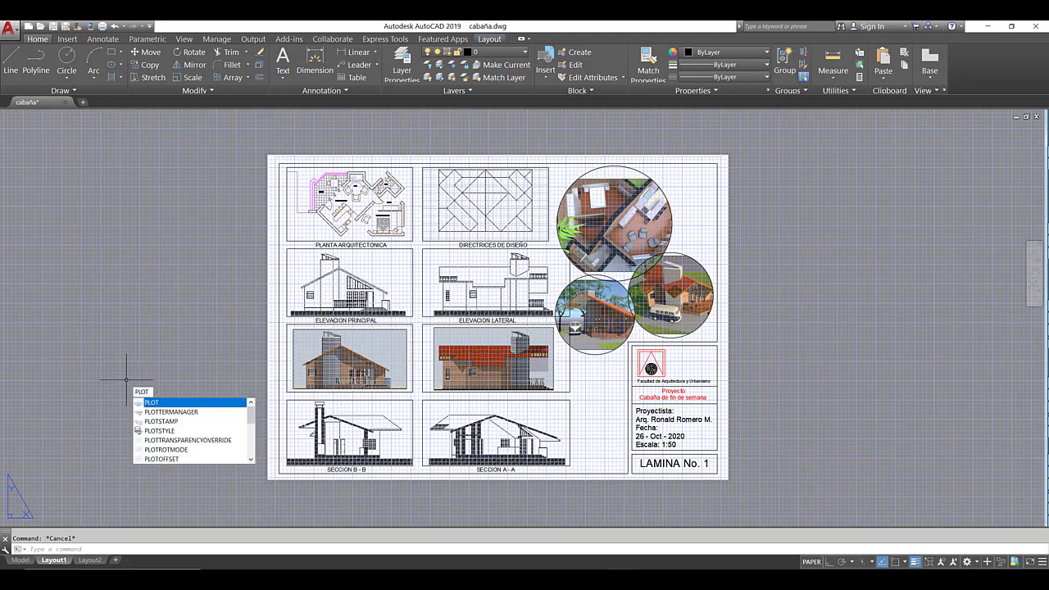
key(Return)
click(420, 197)
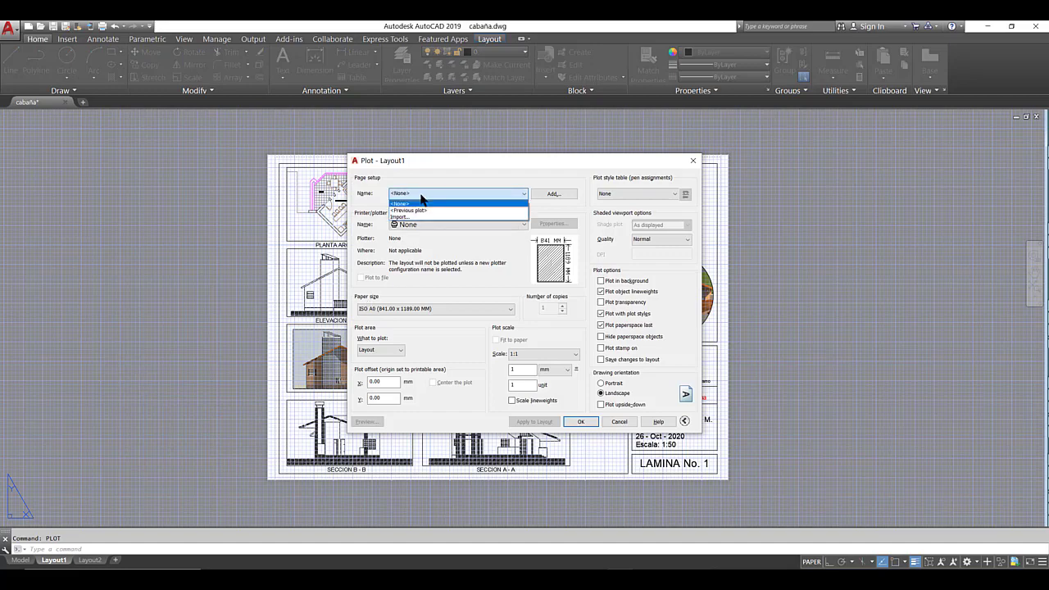
click(418, 210)
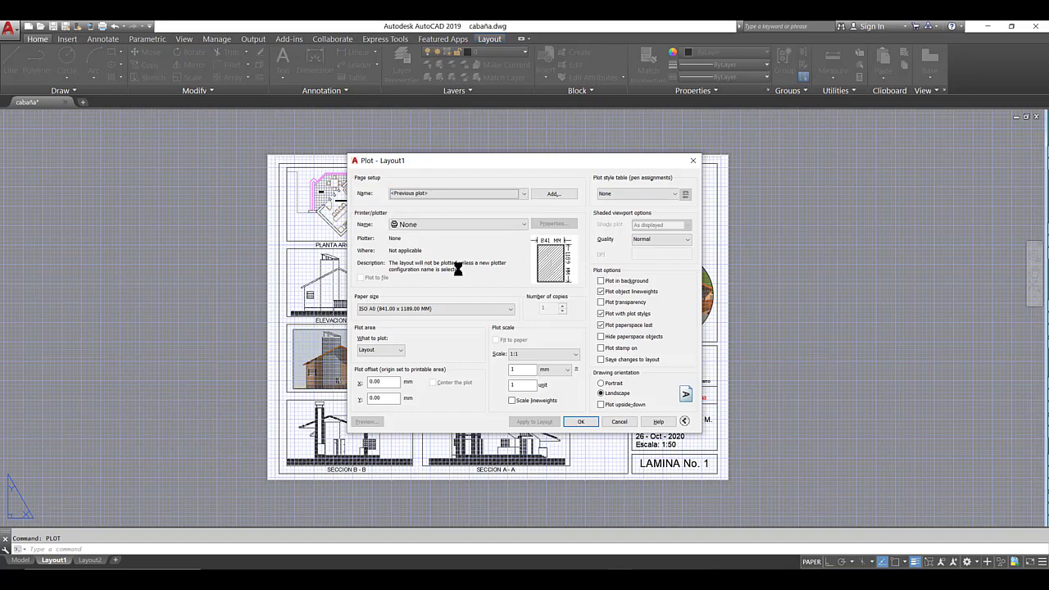
click(368, 421)
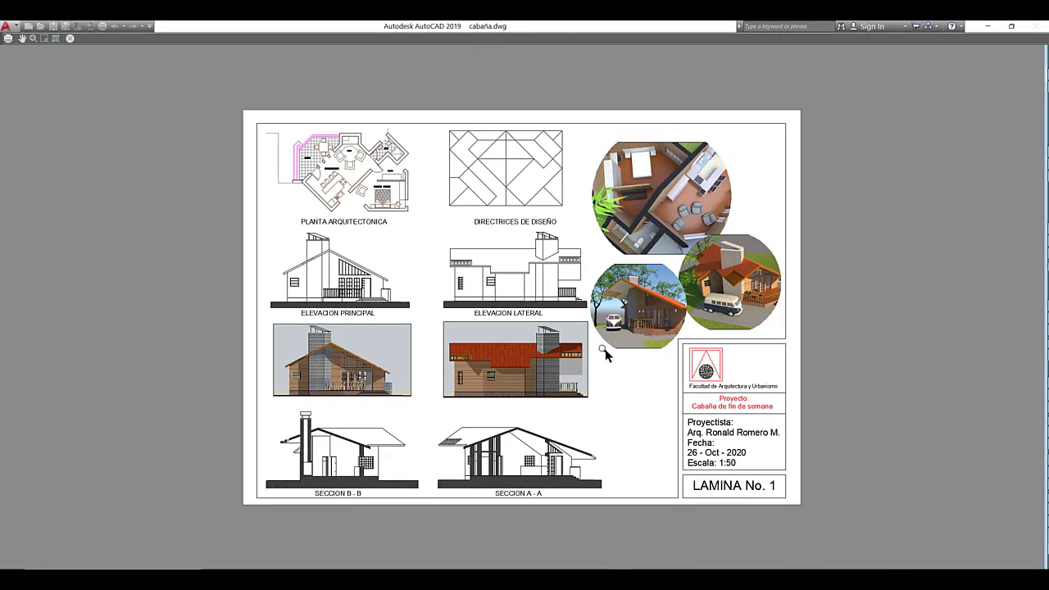